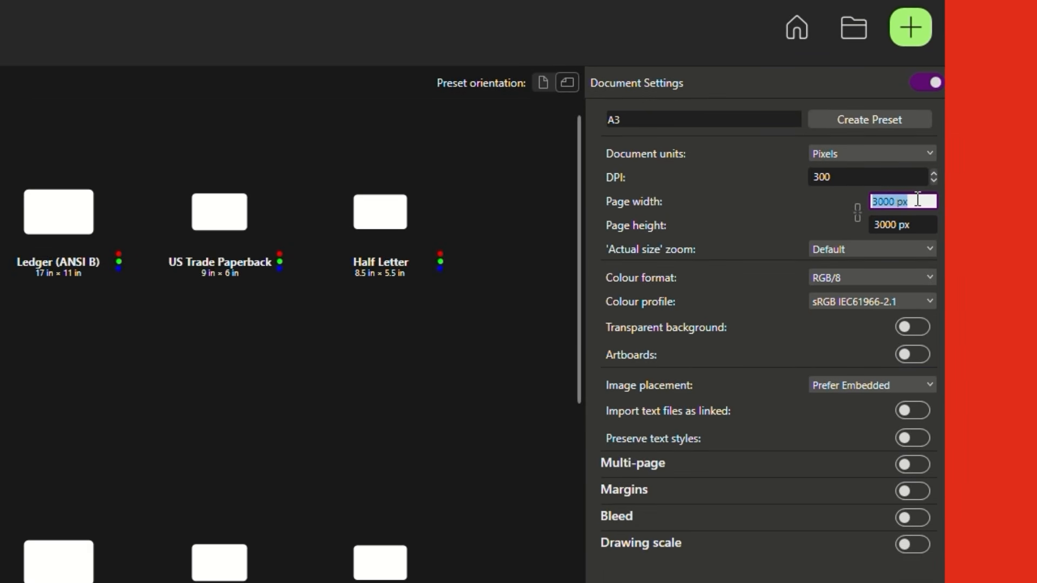
Step: Set up a new 300 DPI document with a page width and height of 3000 px
{"action": "left_click", "coordinate": [912, 219]}
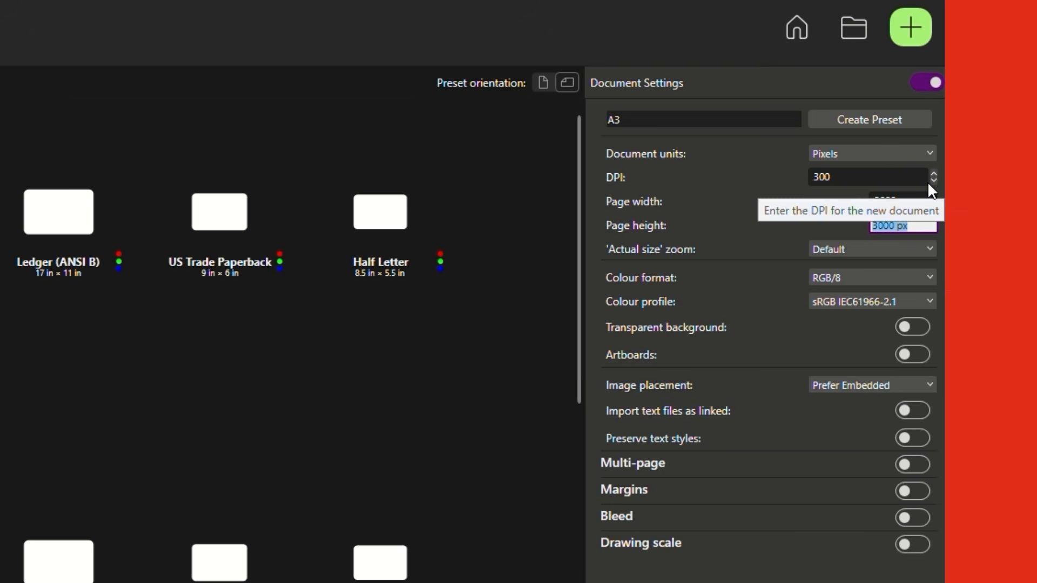
{"action": "left_click", "coordinate": [903, 201]}
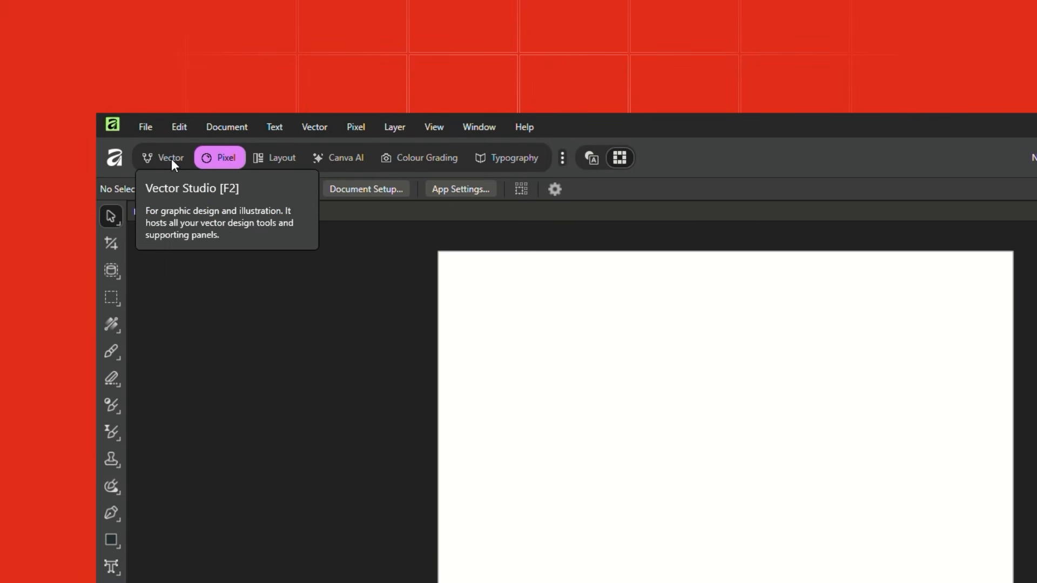
Step: Switch to the Vector studio and place the image IMG_5659 on the page at its default size
{"action": "left_click", "coordinate": [152, 142]}
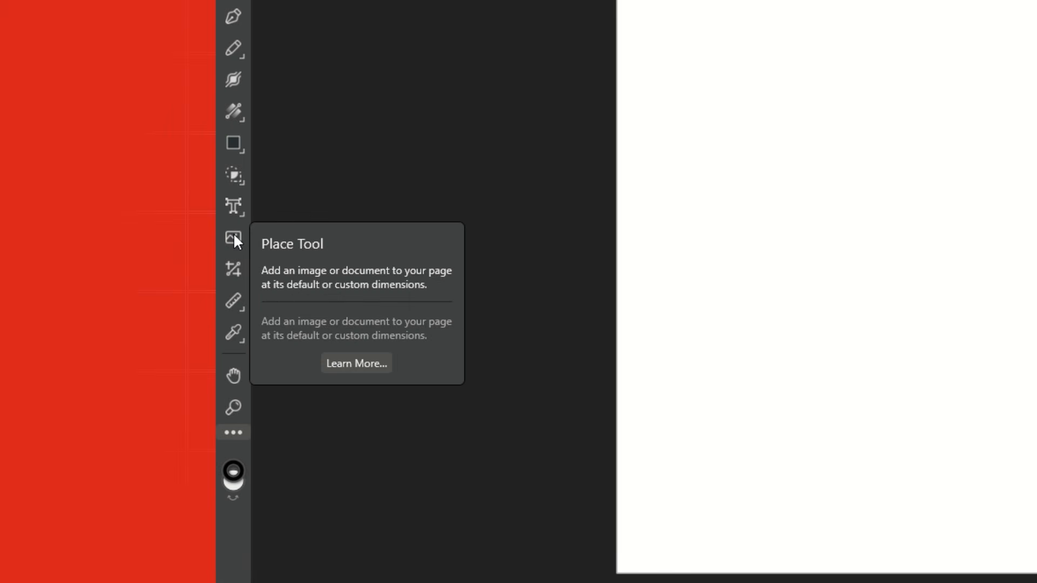
{"action": "left_click", "coordinate": [234, 238]}
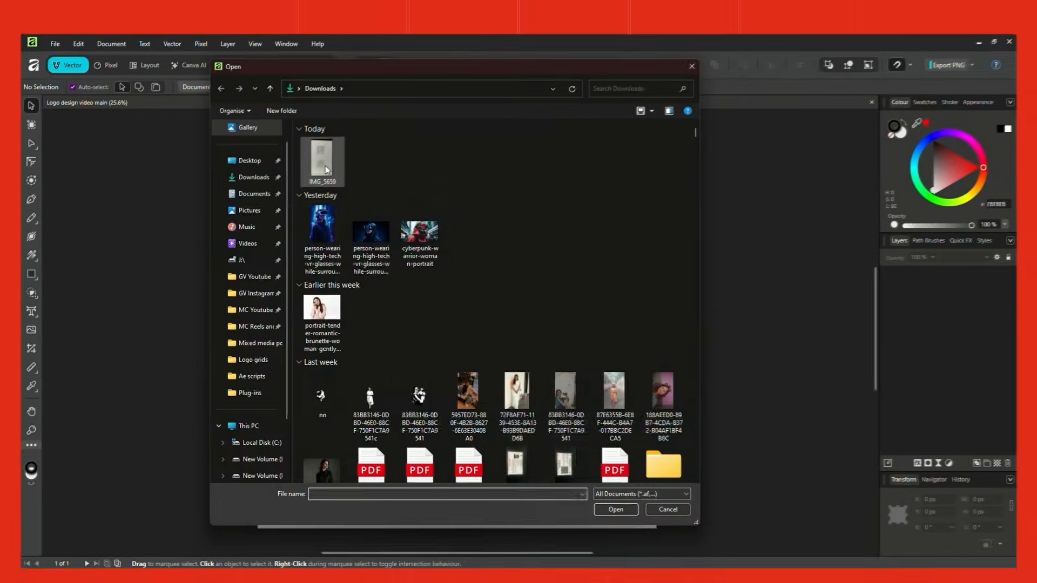
{"action": "double_click", "coordinate": [319, 155]}
{"action": "left_click", "coordinate": [457, 315]}
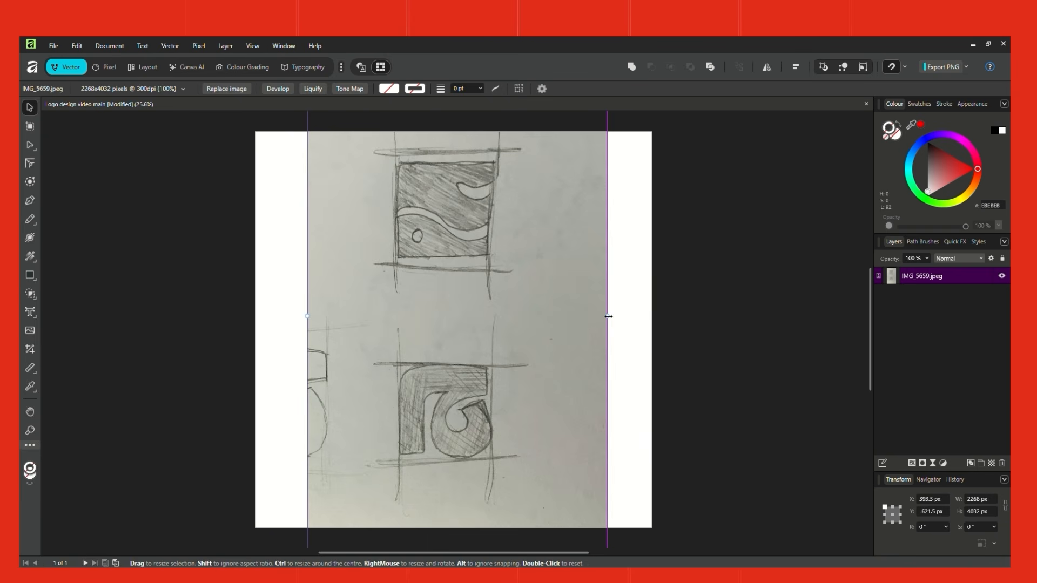
Step: Rotate the sketch photo to -90° and scale it to about 2164 × 3914 px over the page
{"action": "mouse_move", "coordinate": [608, 316]}
{"action": "left_mouse_down"}
{"action": "mouse_move", "coordinate": [491, 287]}
{"action": "mouse_move", "coordinate": [443, 294]}
{"action": "mouse_move", "coordinate": [451, 281]}
{"action": "mouse_move", "coordinate": [453, 294]}
{"action": "left_mouse_up"}
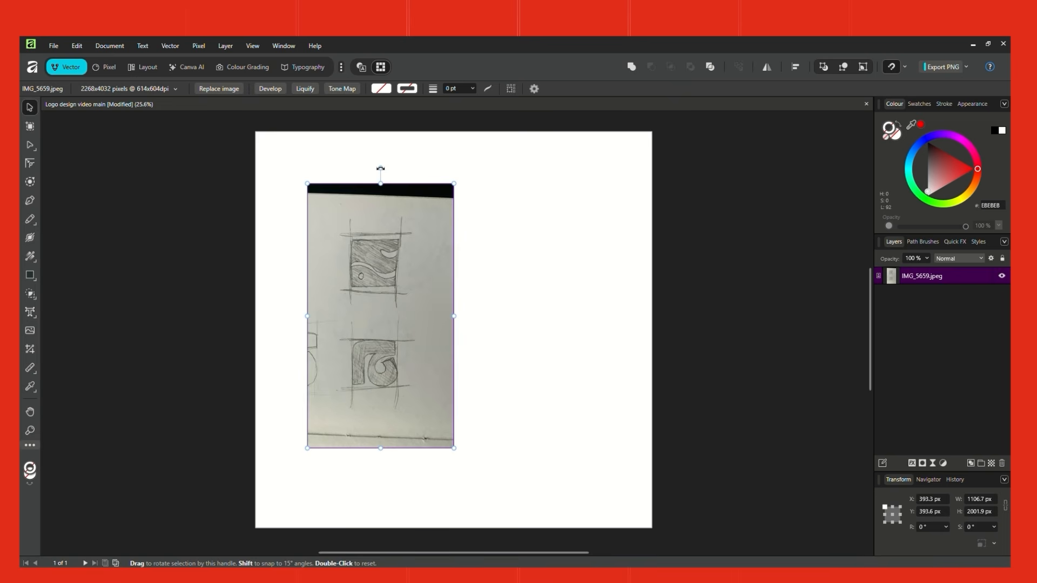
{"action": "mouse_move", "coordinate": [381, 165]}
{"action": "left_mouse_down"}
{"action": "mouse_move", "coordinate": [502, 222]}
{"action": "mouse_move", "coordinate": [537, 324]}
{"action": "mouse_move", "coordinate": [551, 306]}
{"action": "left_mouse_up"}
{"action": "left_click_drag", "start_coordinate": [403, 357], "coordinate": [467, 372]}
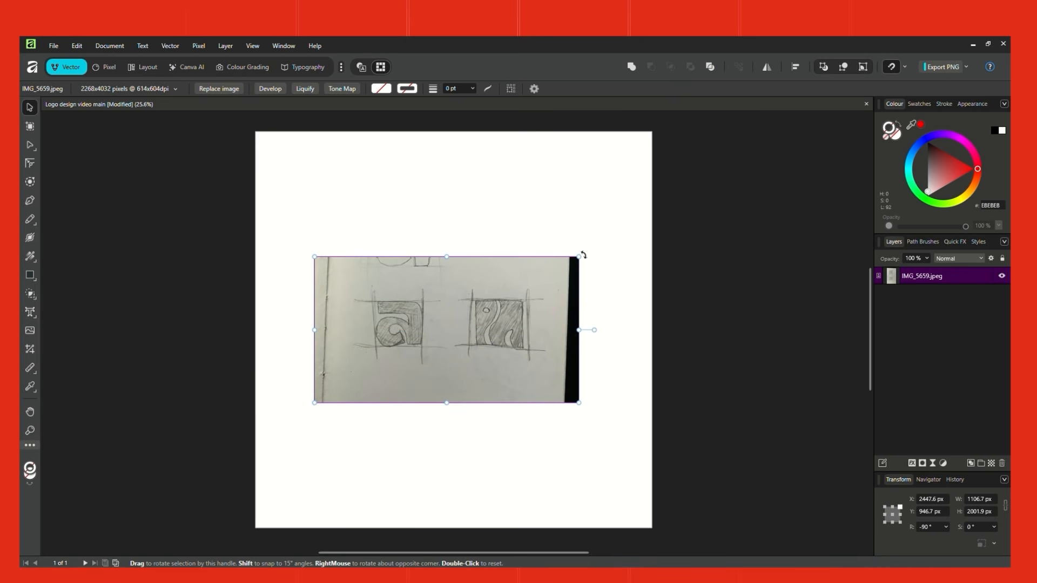
{"action": "left_click_drag", "start_coordinate": [580, 255], "coordinate": [651, 216]}
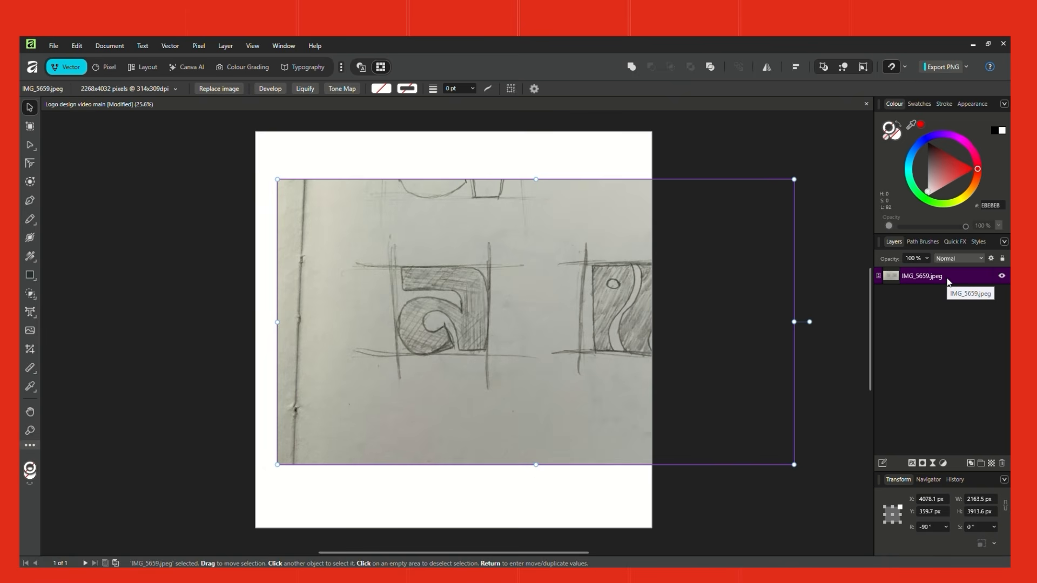
Step: Duplicate the IMG_5659.jpeg layer and hide the lower of the two copies
{"action": "double_click", "coordinate": [948, 278]}
{"action": "key", "text": "Escape"}
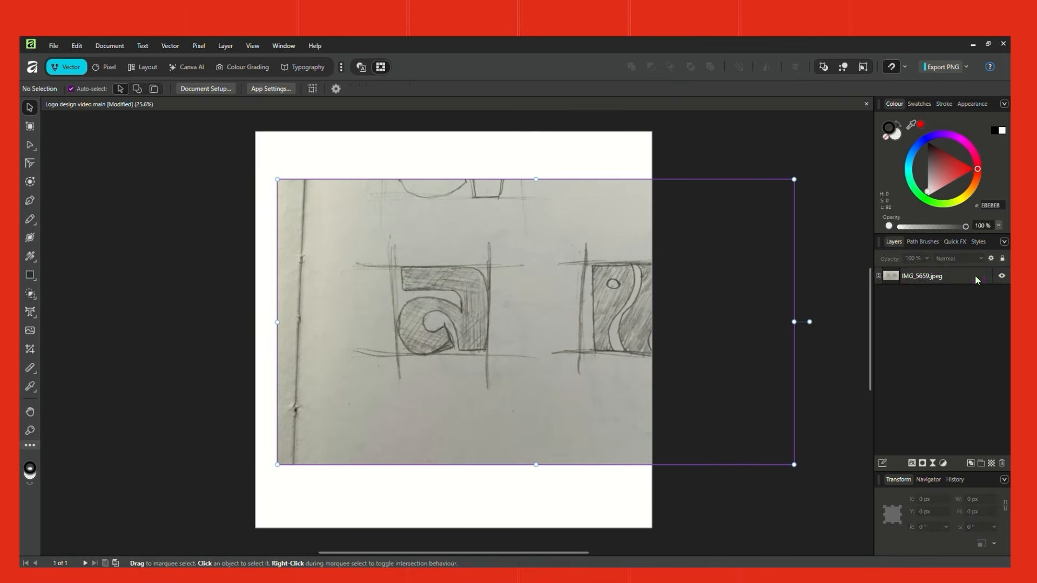
{"action": "left_click", "coordinate": [975, 276]}
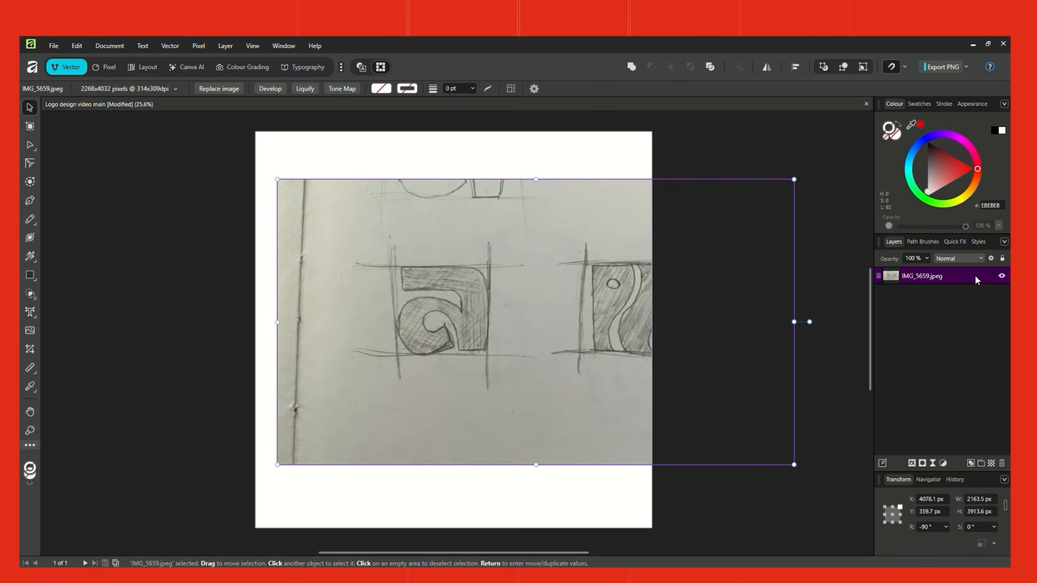
{"action": "key", "text": "ctrl+j"}
{"action": "left_click", "coordinate": [1002, 293]}
Step: Crop the upper image copy tightly around the left logo sketch, to about 835 × 972 px
{"action": "left_click", "coordinate": [950, 277]}
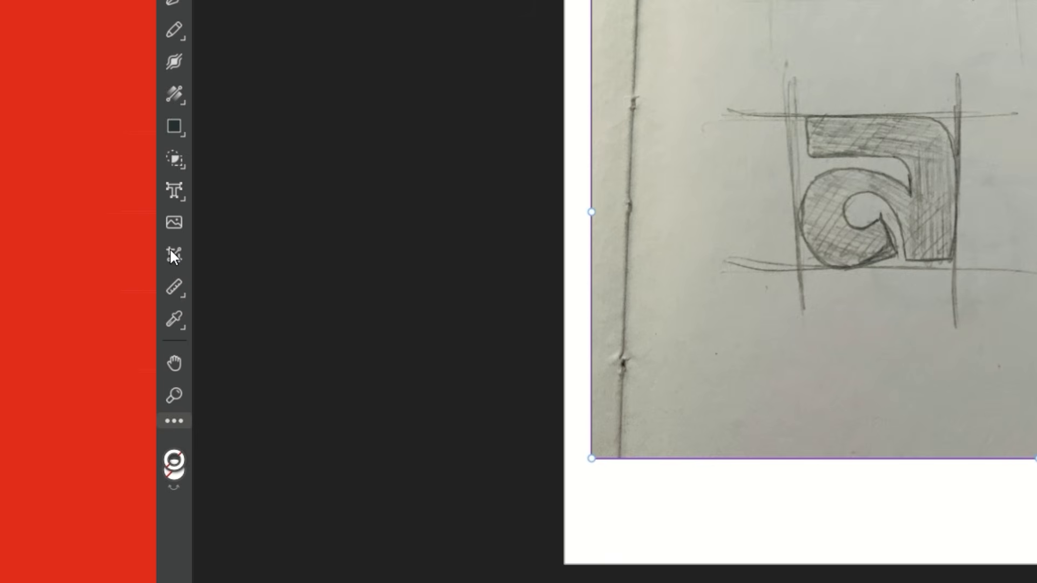
{"action": "left_click", "coordinate": [171, 249]}
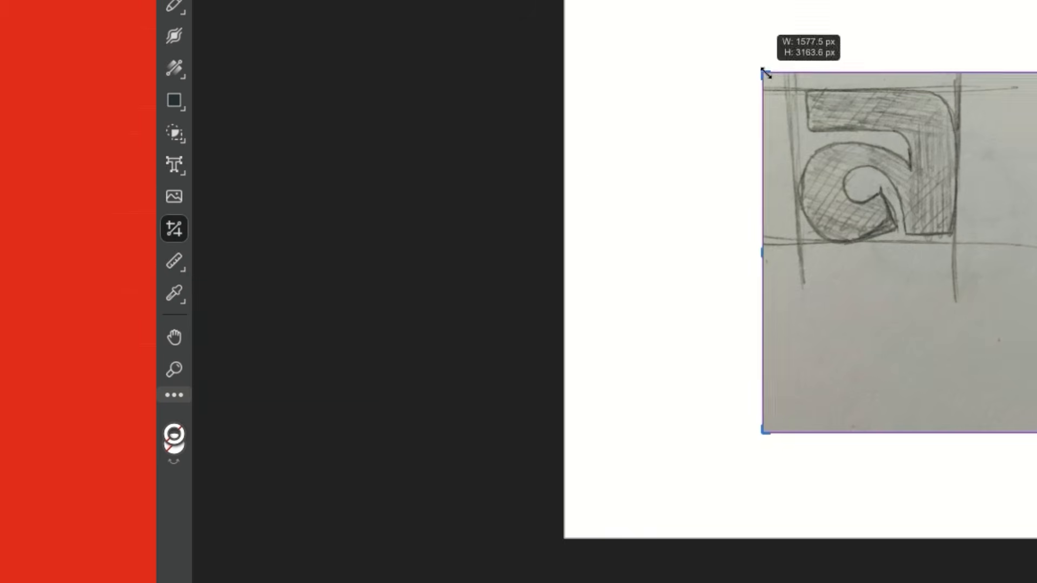
{"action": "mouse_move", "coordinate": [1036, 432]}
{"action": "left_mouse_down"}
{"action": "mouse_move", "coordinate": [1036, 317]}
{"action": "mouse_move", "coordinate": [1000, 296]}
{"action": "mouse_move", "coordinate": [996, 264]}
{"action": "mouse_move", "coordinate": [984, 263]}
{"action": "left_mouse_up"}
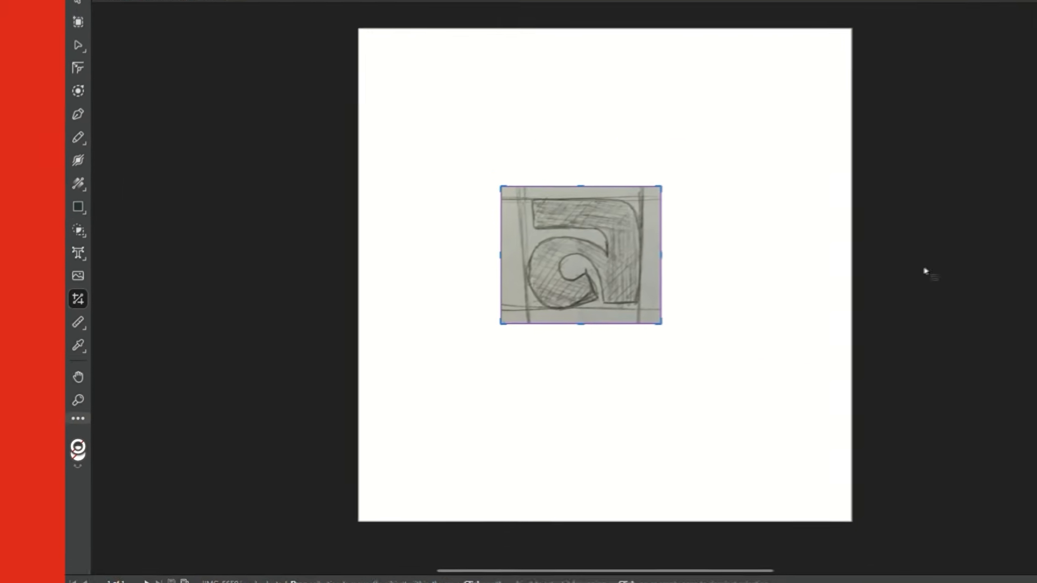
{"action": "mouse_move", "coordinate": [658, 322]}
{"action": "left_mouse_down"}
{"action": "mouse_move", "coordinate": [649, 319]}
{"action": "mouse_move", "coordinate": [805, 389]}
{"action": "mouse_move", "coordinate": [660, 324]}
{"action": "left_mouse_up"}
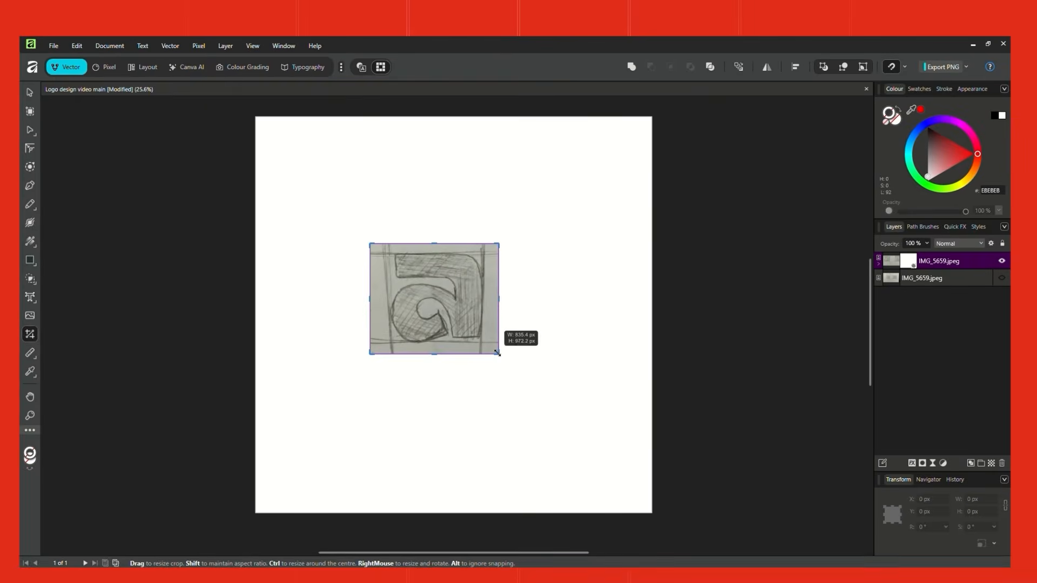
Step: Enlarge the cropped sketch to about 1111 × 1288 px, centre it on the page, and deselect it
{"action": "key", "text": "v"}
{"action": "left_click_drag", "start_coordinate": [497, 261], "coordinate": [539, 256]}
{"action": "left_click", "coordinate": [741, 285]}
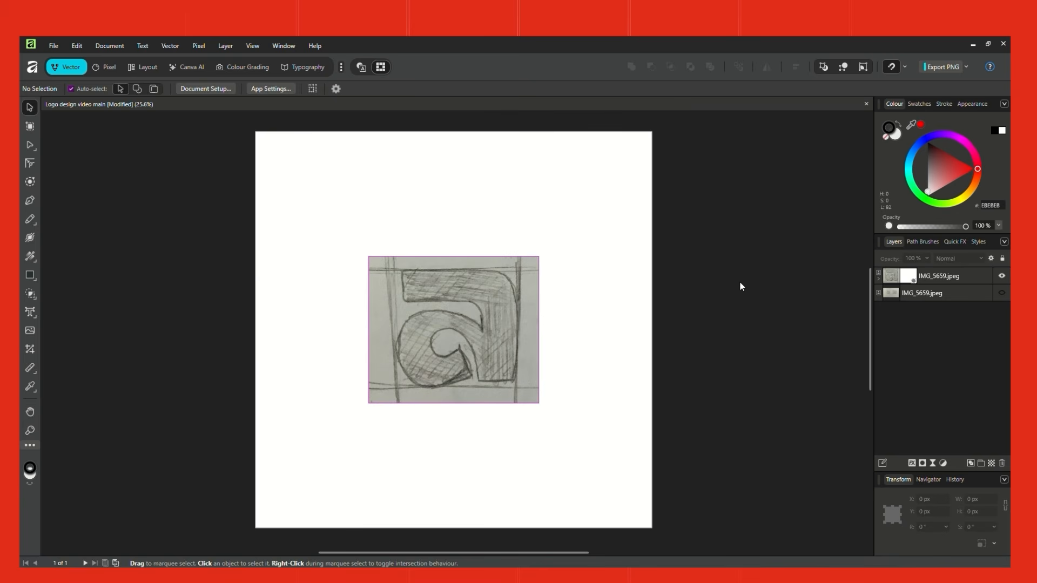
Step: Reduce the cropped sketch layer's opacity to 42% and lock the layer
{"action": "left_click", "coordinate": [481, 334]}
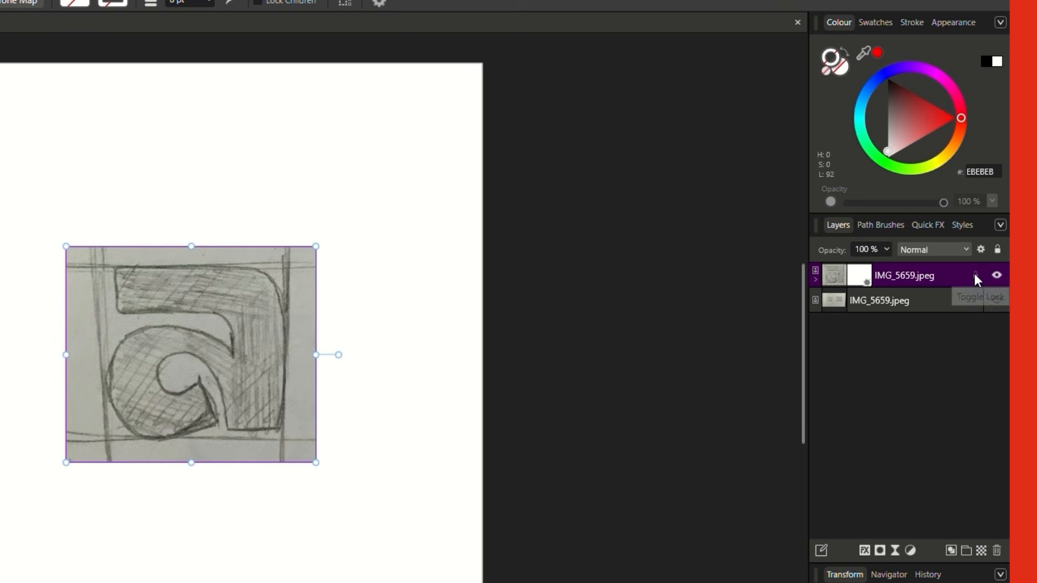
{"action": "left_click", "coordinate": [886, 250]}
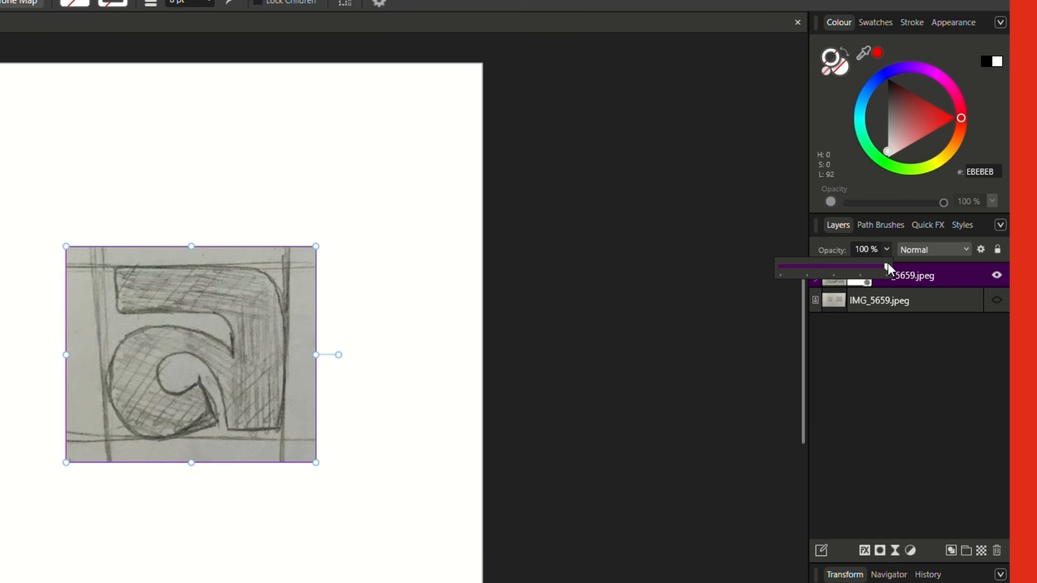
{"action": "mouse_move", "coordinate": [886, 264]}
{"action": "left_mouse_down"}
{"action": "mouse_move", "coordinate": [816, 251]}
{"action": "mouse_move", "coordinate": [825, 253]}
{"action": "left_mouse_up"}
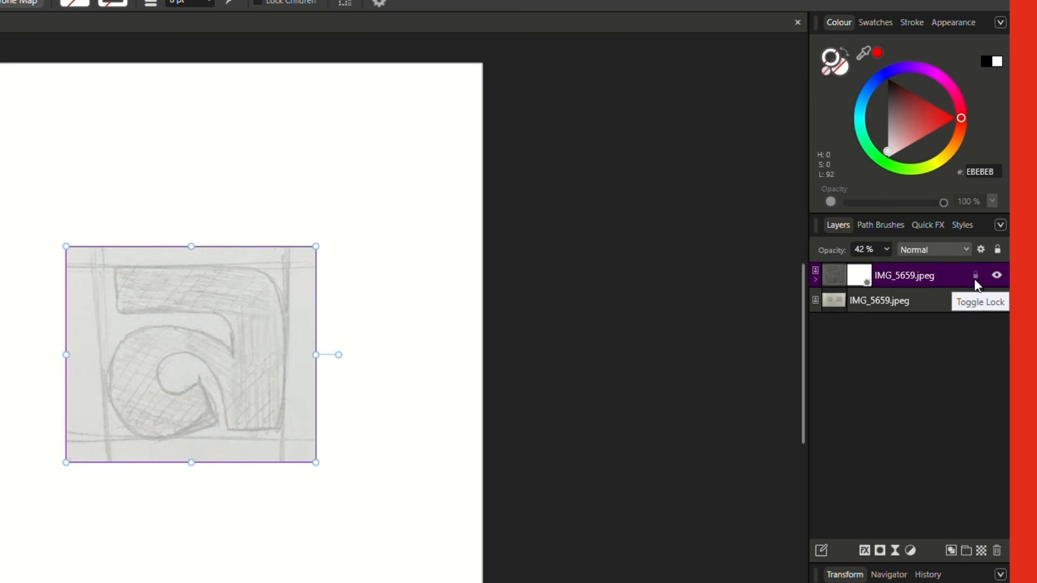
{"action": "left_click", "coordinate": [961, 231]}
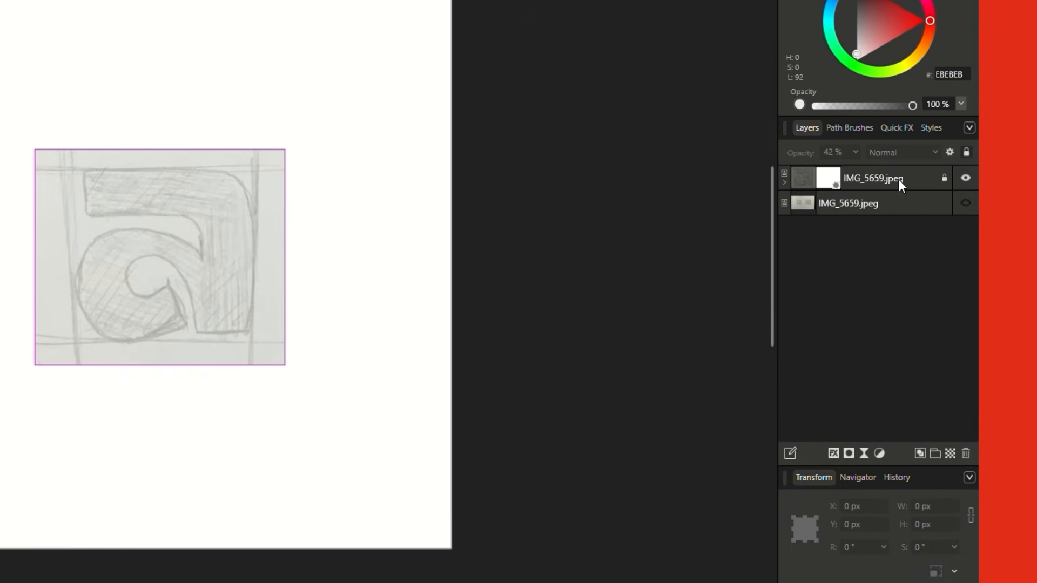
Step: Put the locked sketch layer in a group and add an empty group above it
{"action": "left_click", "coordinate": [899, 179]}
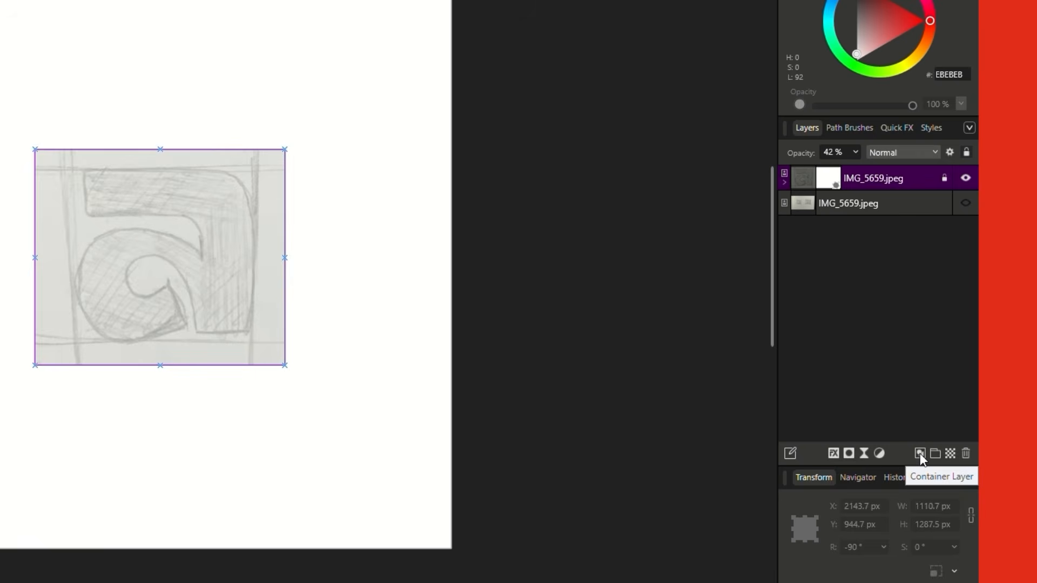
{"action": "left_click", "coordinate": [919, 453]}
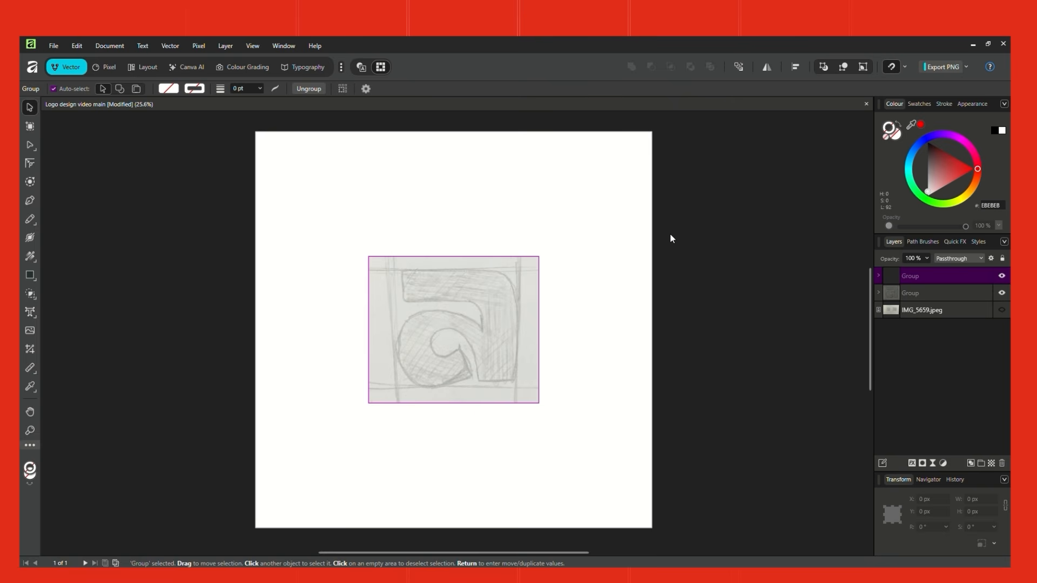
Step: Show the document grid in Basic mode and increase its spacing beyond 64 px
{"action": "left_click", "coordinate": [283, 45]}
{"action": "mouse_move", "coordinate": [256, 47]}
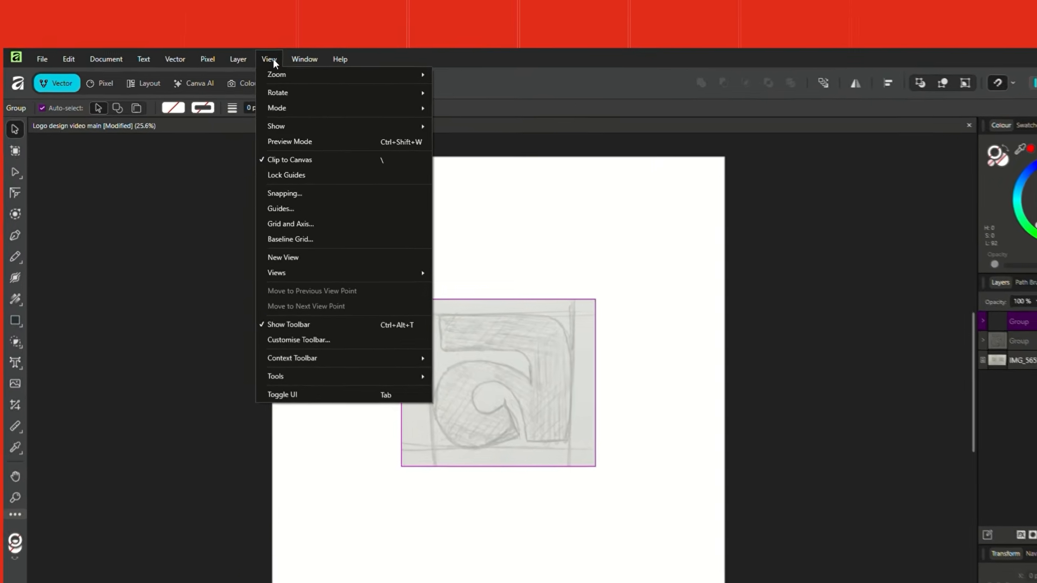
{"action": "left_click", "coordinate": [758, 234]}
{"action": "left_click", "coordinate": [272, 60]}
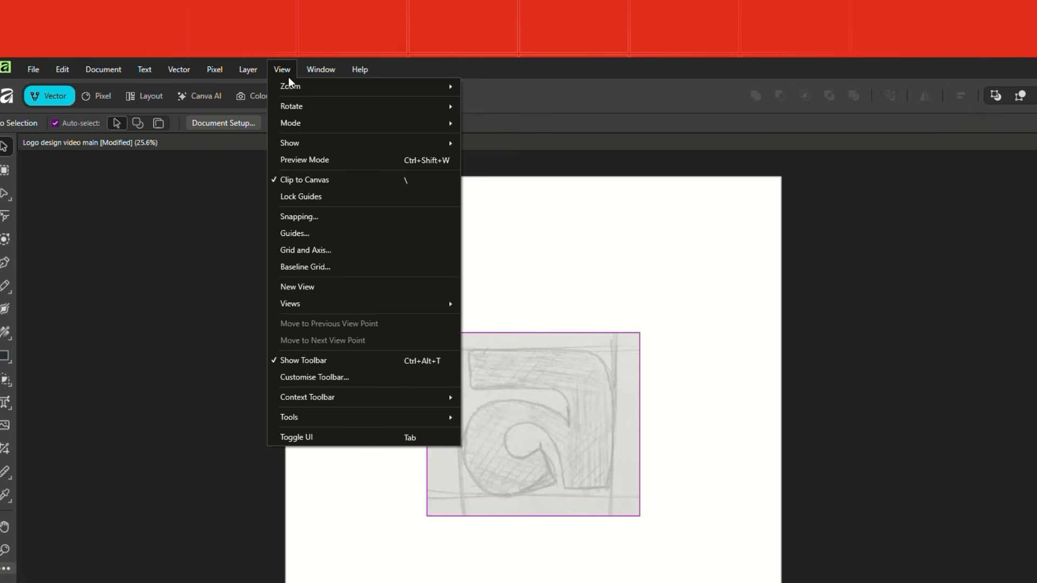
{"action": "left_click", "coordinate": [331, 252]}
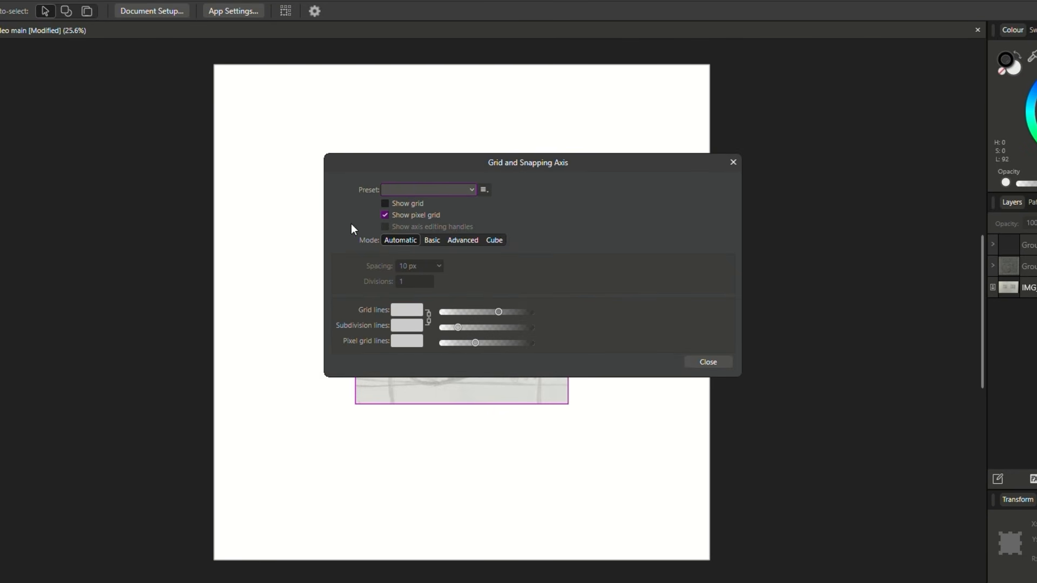
{"action": "left_click", "coordinate": [385, 203]}
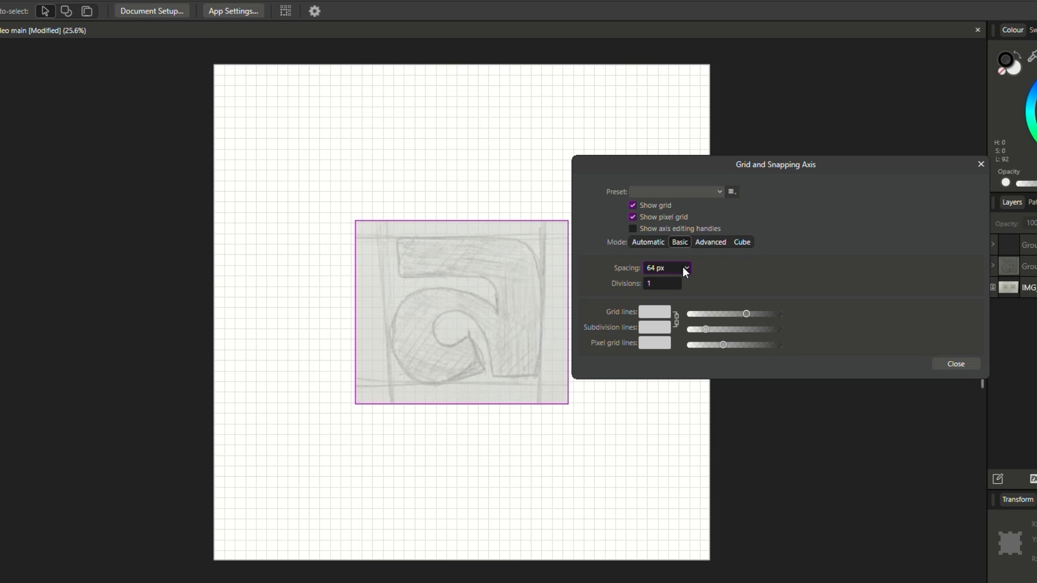
{"action": "left_click", "coordinate": [685, 268]}
{"action": "left_click_drag", "start_coordinate": [689, 283], "coordinate": [726, 288]}
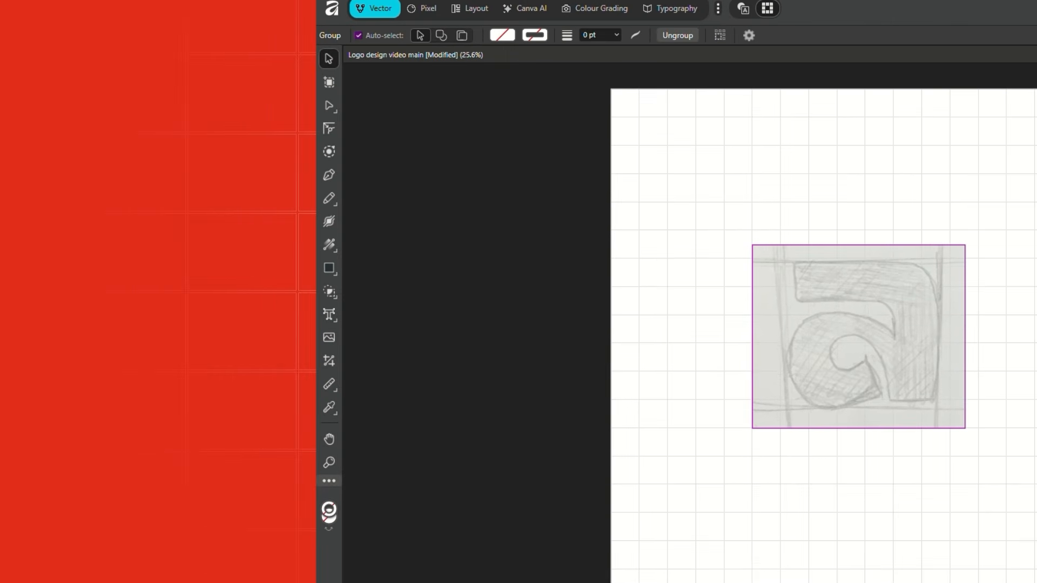
Step: Draw a vertical line about 1310 px long with the Pen tool on the grid line left of the sketched letter
{"action": "left_click", "coordinate": [329, 176]}
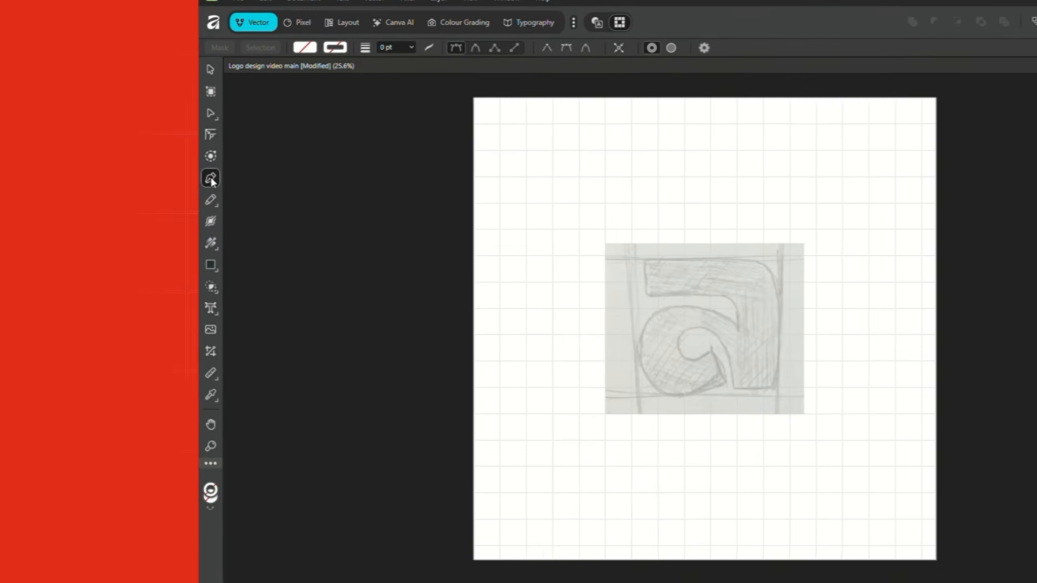
{"action": "scroll", "coordinate": [707, 309], "scroll_direction": "up", "scroll_amount": 2}
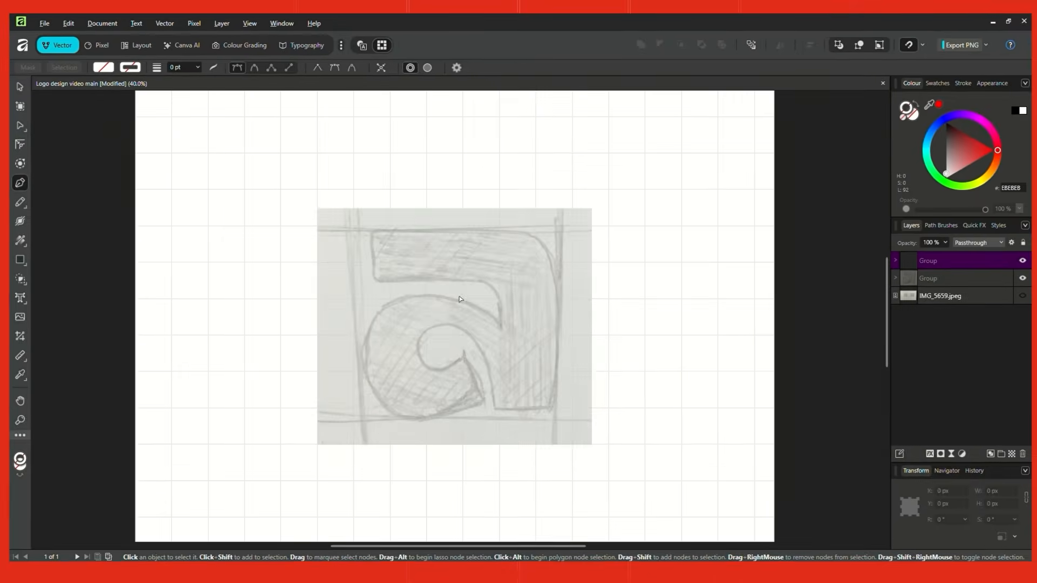
{"action": "scroll", "coordinate": [426, 265], "scroll_direction": "up", "scroll_amount": 1}
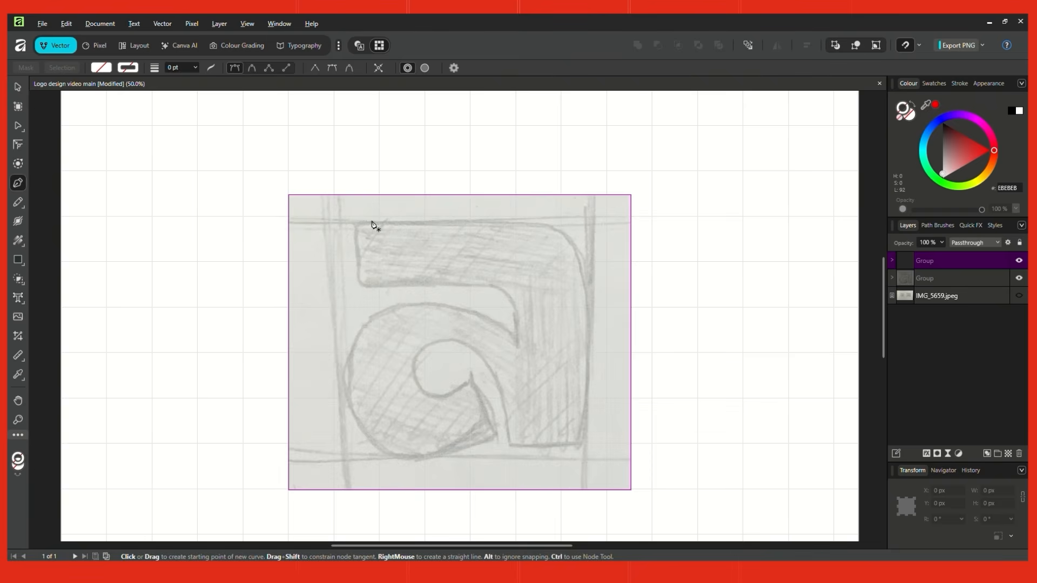
{"action": "left_click", "coordinate": [334, 170]}
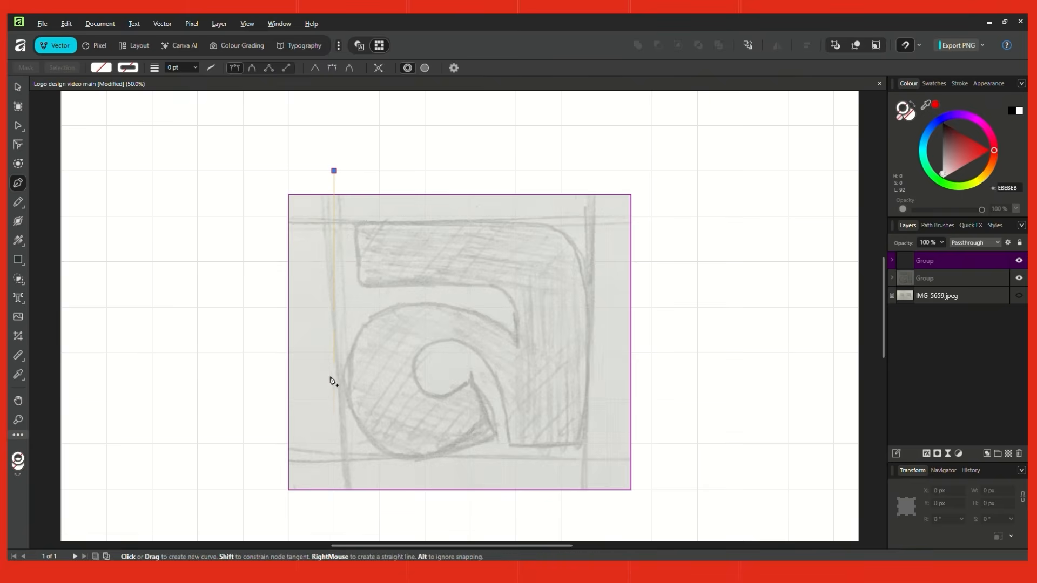
{"action": "left_click", "coordinate": [333, 520]}
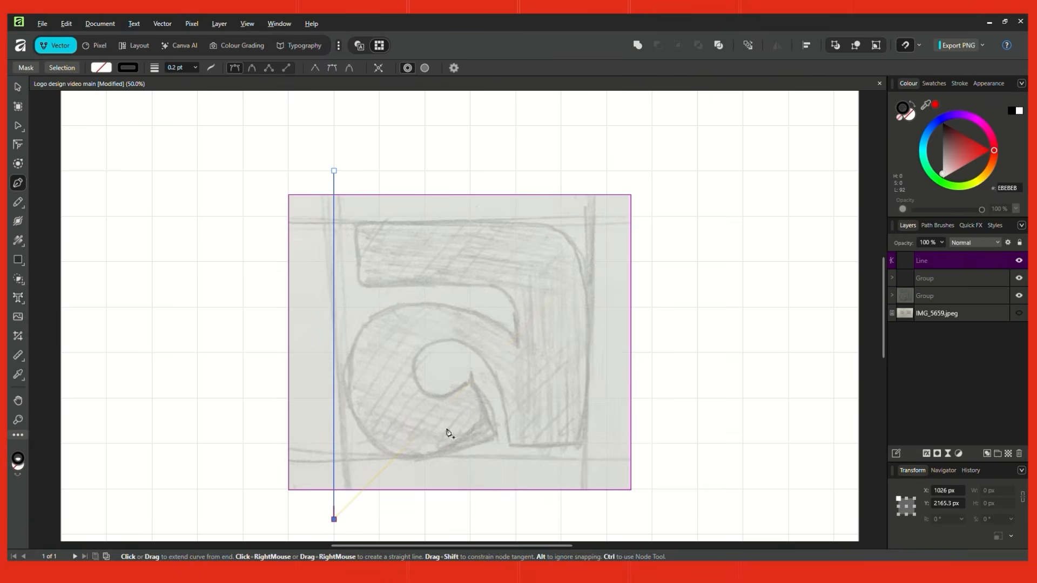
{"action": "left_click", "coordinate": [17, 88]}
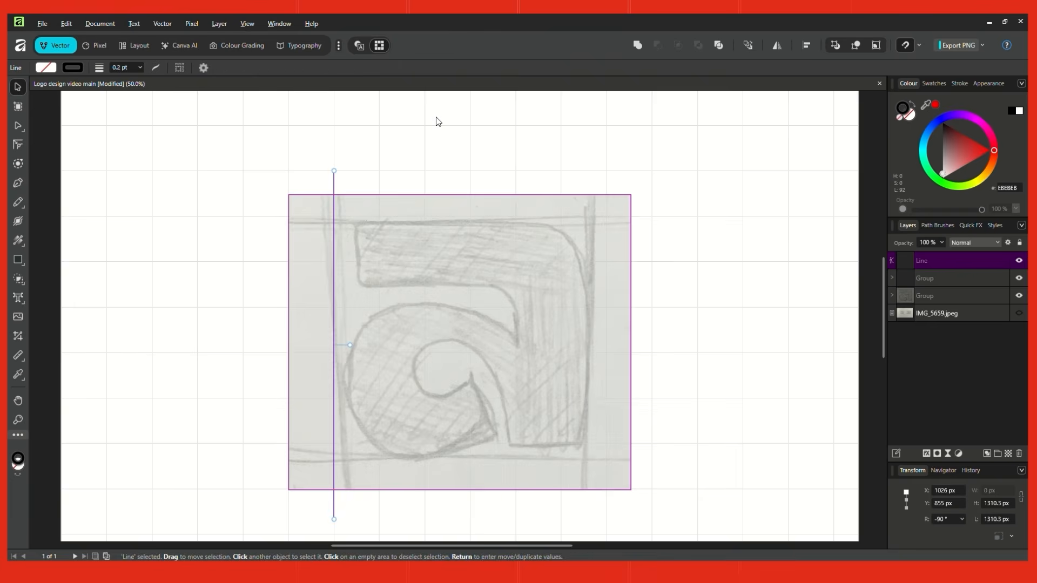
{"action": "left_click", "coordinate": [438, 121]}
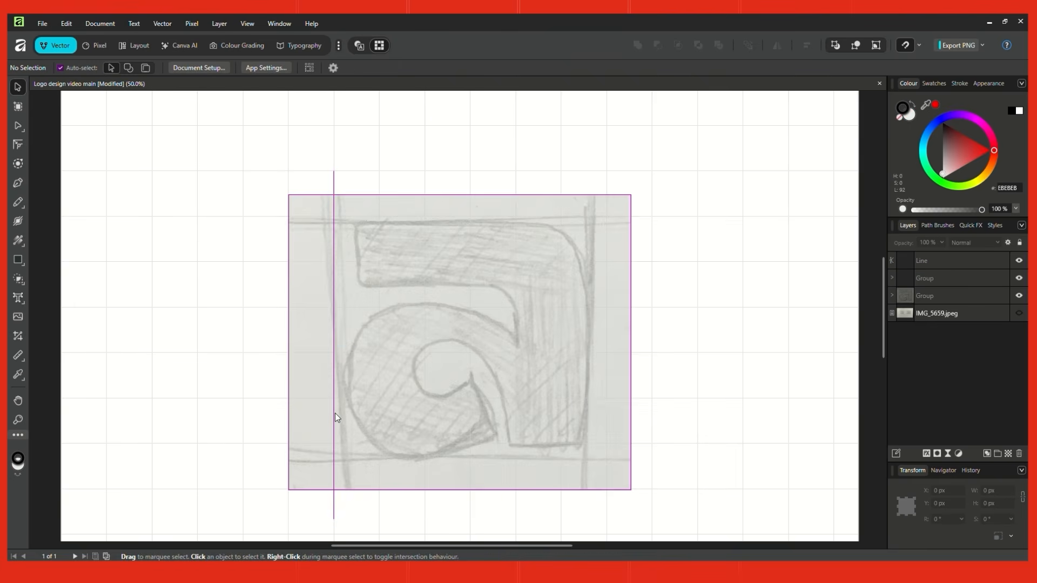
Step: Duplicate the vertical line and place the copy six grid squares to the right, beyond the sketched letter's right edge
{"action": "left_click", "coordinate": [335, 413]}
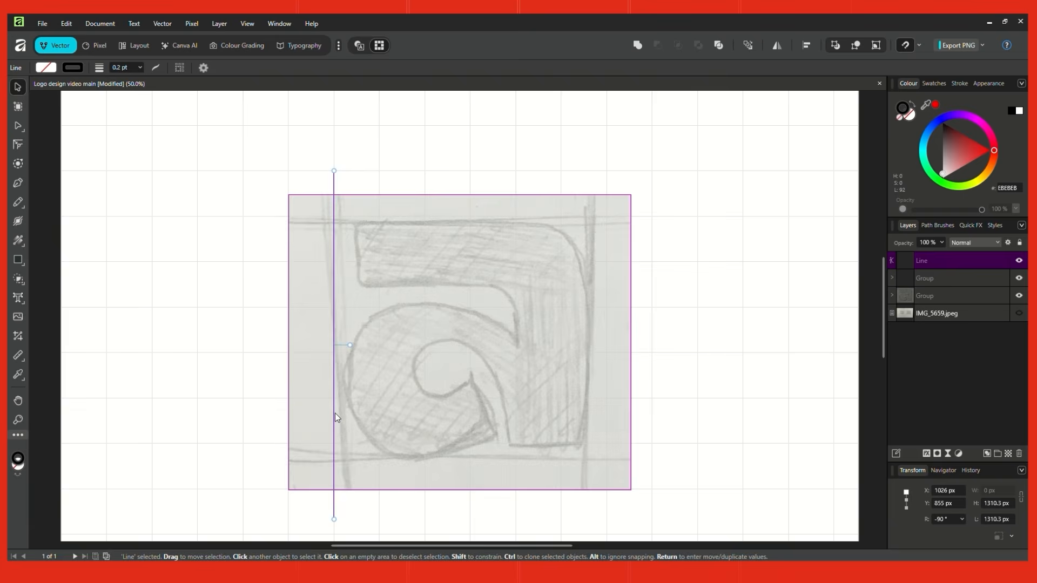
{"action": "left_click_drag", "start_coordinate": [335, 413], "coordinate": [607, 417]}
{"action": "left_click", "coordinate": [720, 255]}
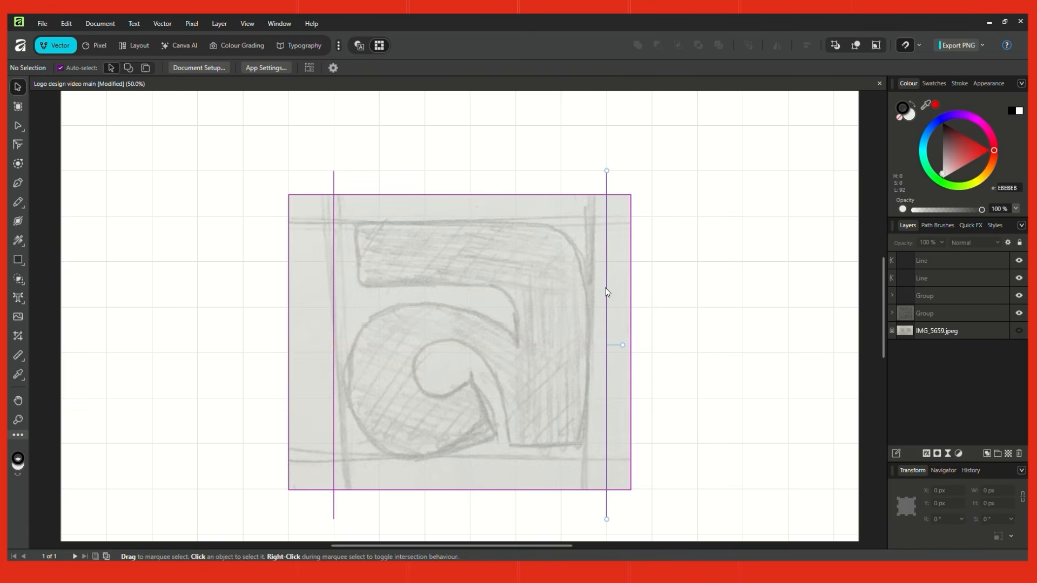
Step: Duplicate a vertical line, turn the copy horizontal, and place horizontal lines along the sketched letter's top and bottom edges
{"action": "left_click_drag", "start_coordinate": [604, 287], "coordinate": [490, 281]}
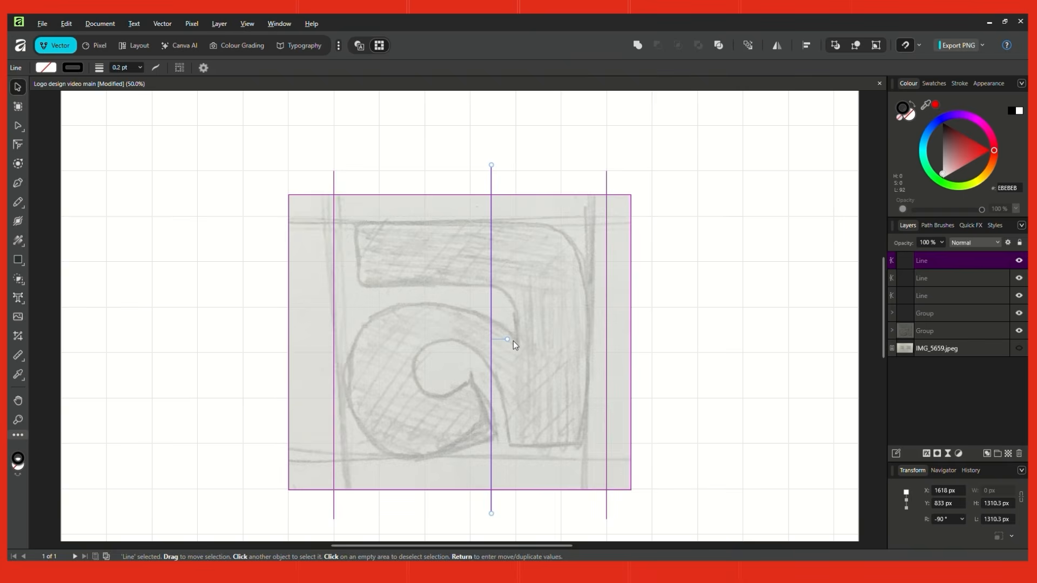
{"action": "left_click_drag", "start_coordinate": [508, 340], "coordinate": [494, 416]}
{"action": "left_click_drag", "start_coordinate": [527, 341], "coordinate": [488, 457]}
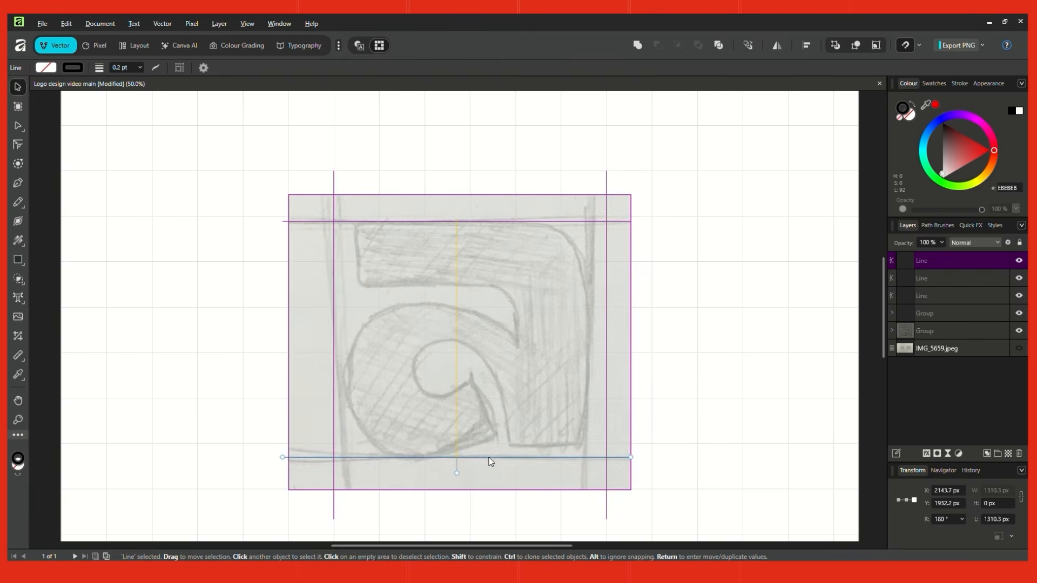
{"action": "left_click", "coordinate": [714, 341]}
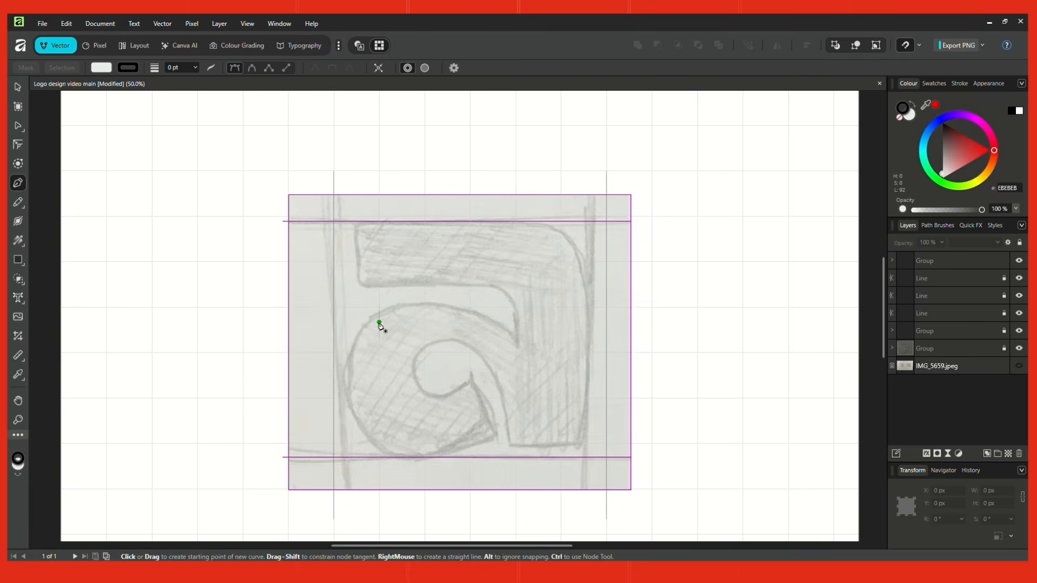
Step: Trace the top arm's left end, underside and inner curve down to the notch with the Pen tool, removing the notch node's leading handle
{"action": "left_click", "coordinate": [358, 222]}
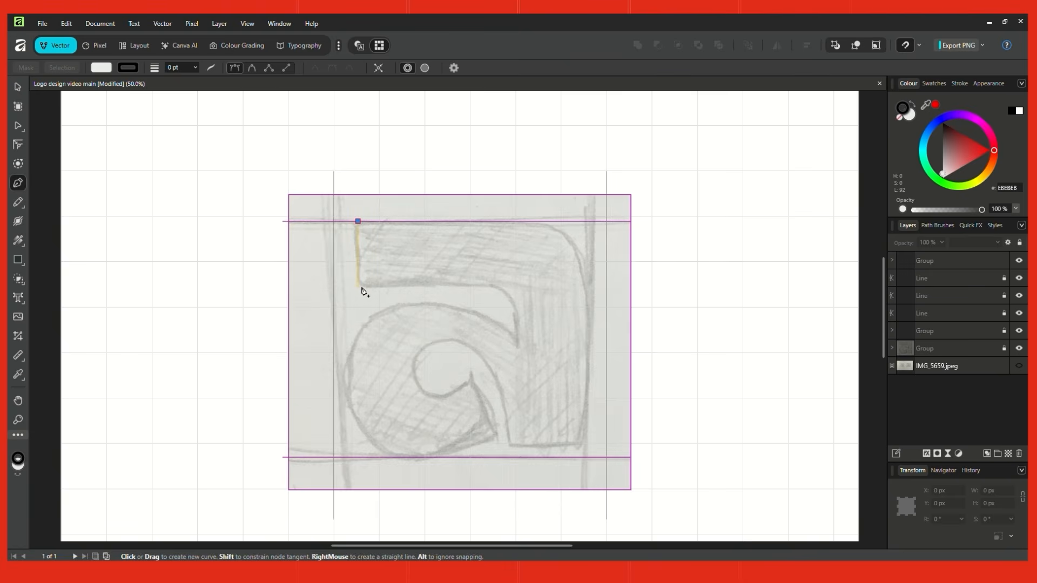
{"action": "left_click", "coordinate": [358, 286]}
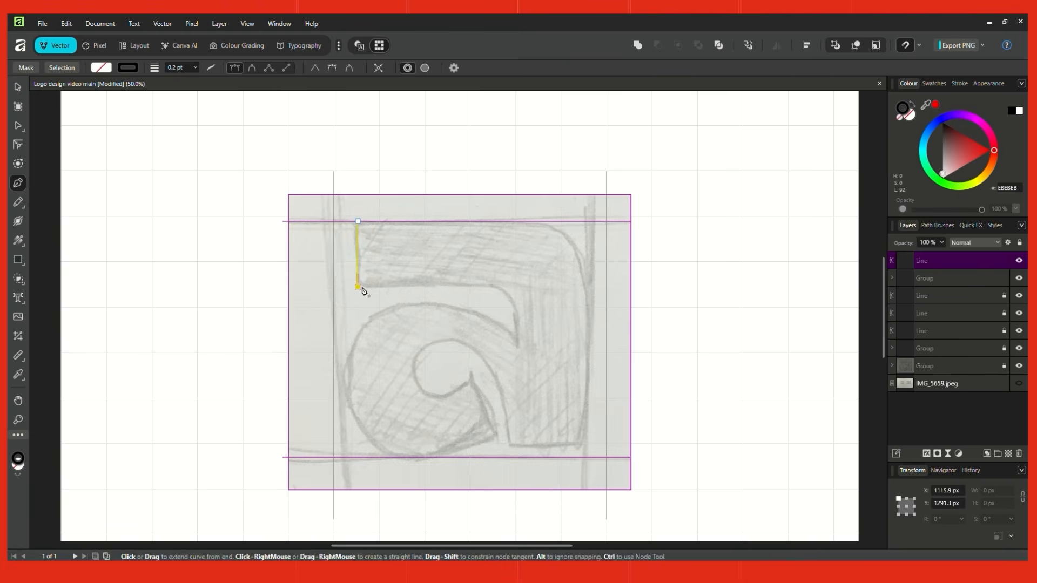
{"action": "left_click", "coordinate": [491, 288]}
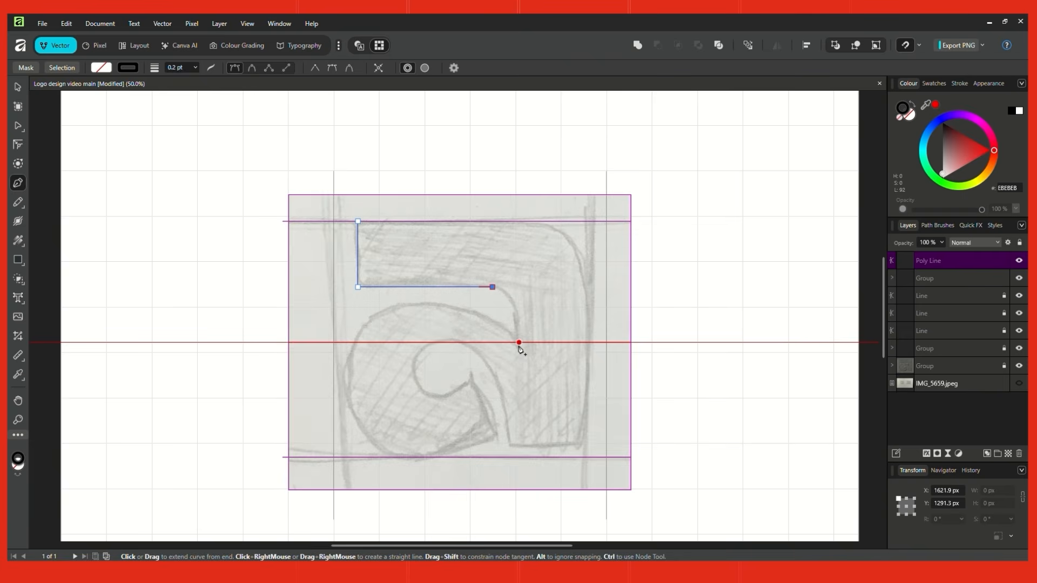
{"action": "left_click_drag", "start_coordinate": [518, 343], "coordinate": [515, 410]}
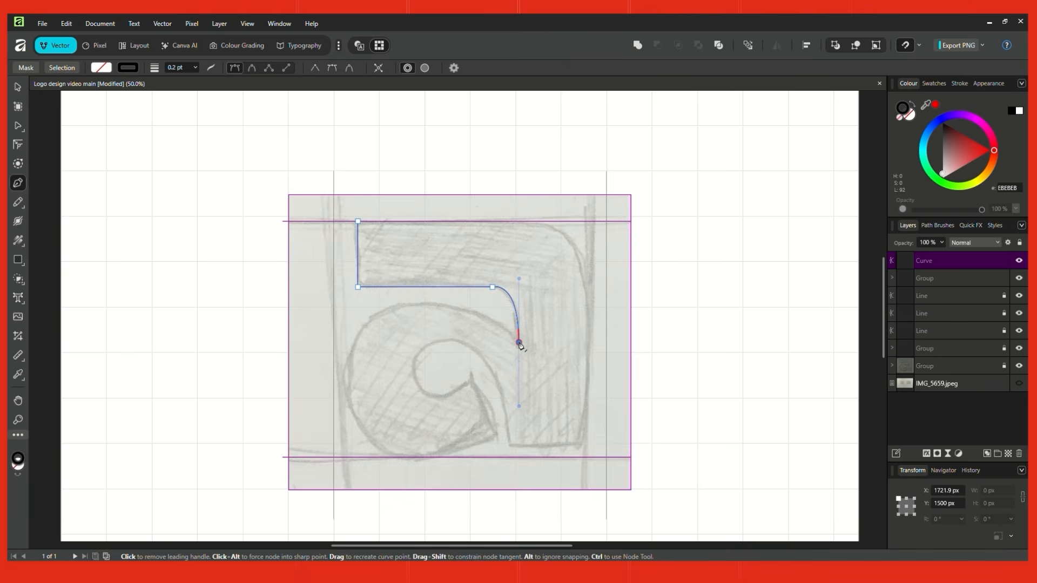
{"action": "key", "text": "ctrl"}
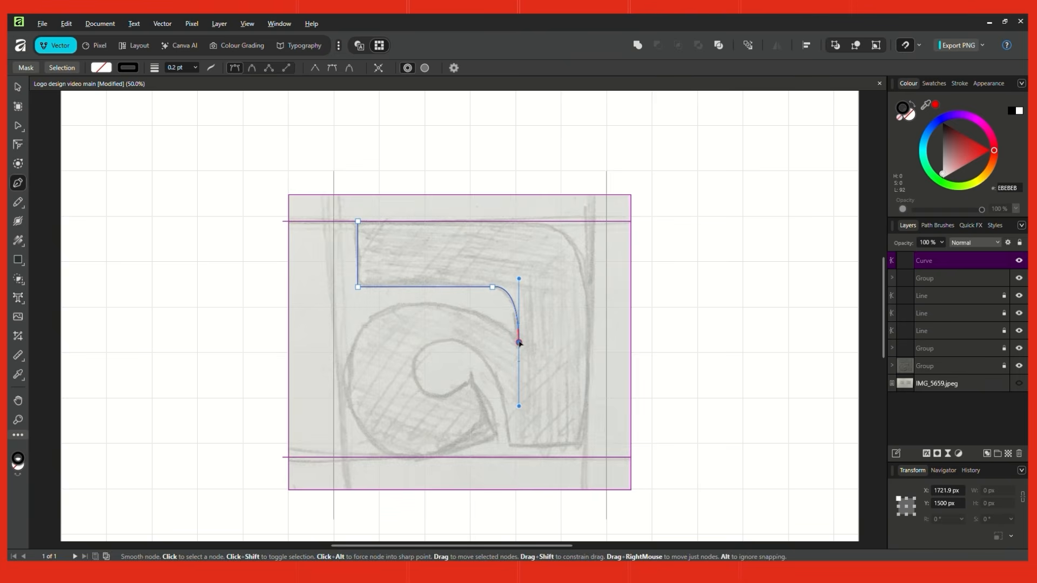
{"action": "left_click", "coordinate": [519, 342], "text": "ctrl+alt"}
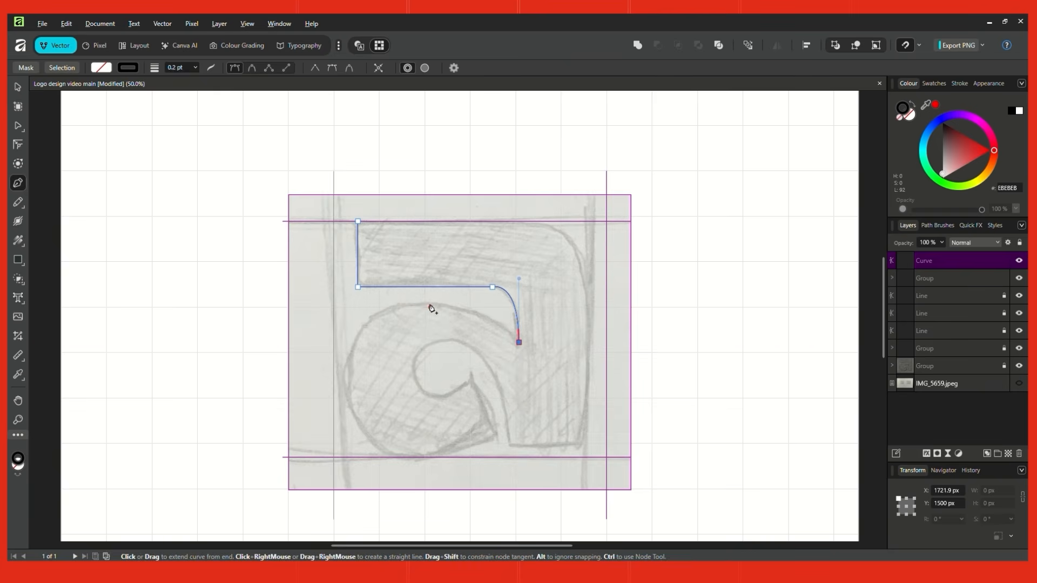
Step: Continue the path from the notch around the bowl's top and left side to its lowest point on the bottom line
{"action": "left_click_drag", "start_coordinate": [425, 304], "coordinate": [355, 305]}
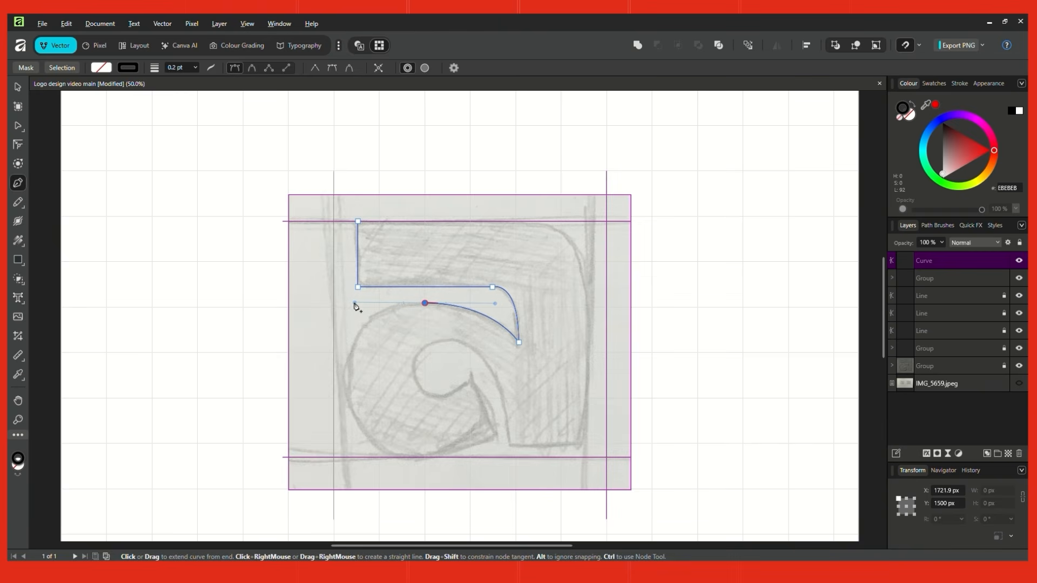
{"action": "key", "text": "ctrl"}
{"action": "left_click", "coordinate": [425, 304], "text": "alt"}
{"action": "left_click_drag", "start_coordinate": [347, 371], "coordinate": [350, 440]}
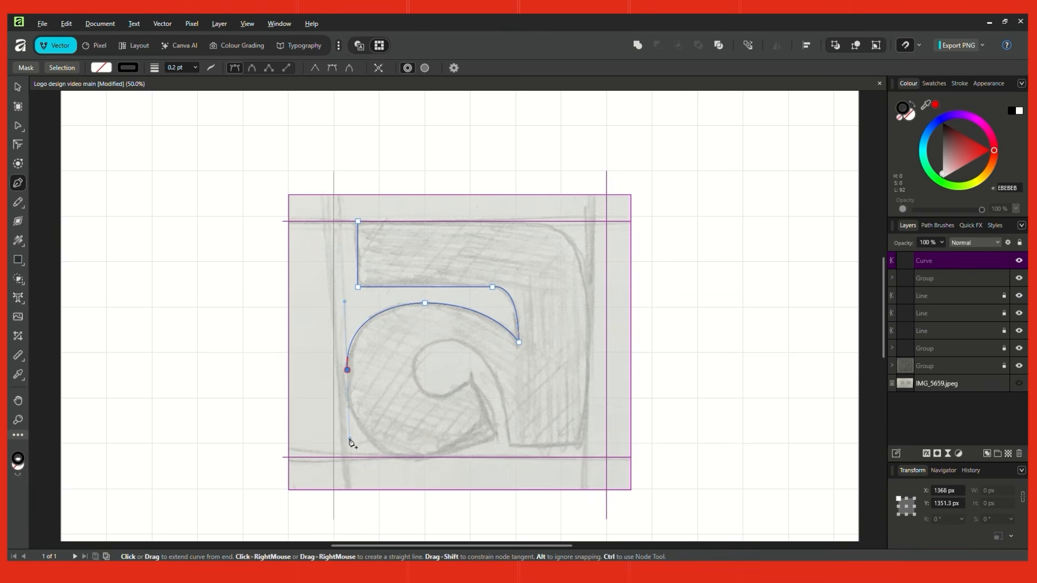
{"action": "left_click_drag", "start_coordinate": [412, 458], "coordinate": [545, 409]}
Step: Trace the bowl's straight cut end and round inner counter, up to the inner edge of the stem
{"action": "left_click", "coordinate": [475, 378]}
{"action": "left_click_drag", "start_coordinate": [425, 389], "coordinate": [468, 333]}
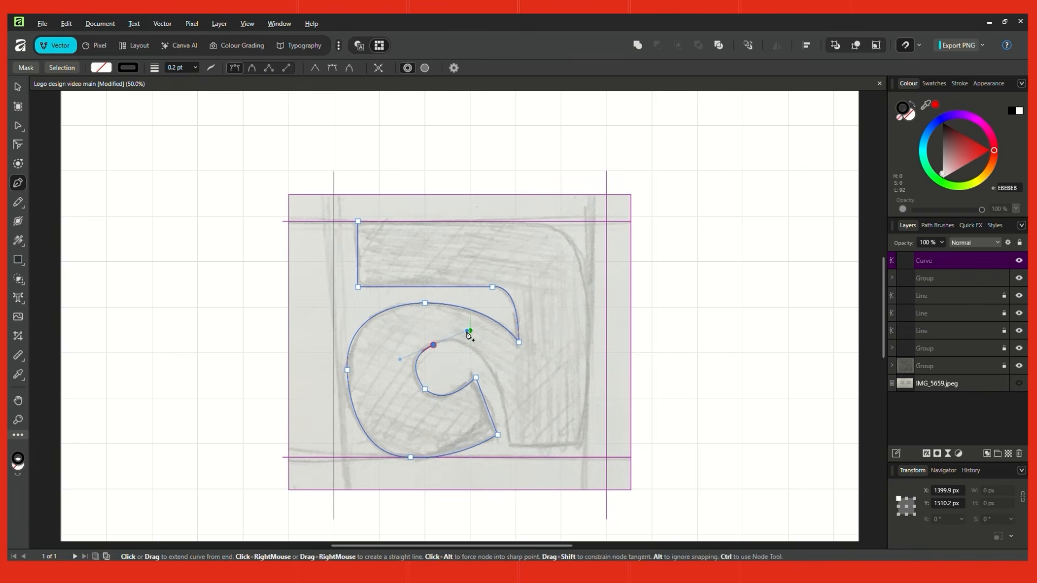
{"action": "left_click_drag", "start_coordinate": [495, 373], "coordinate": [523, 426]}
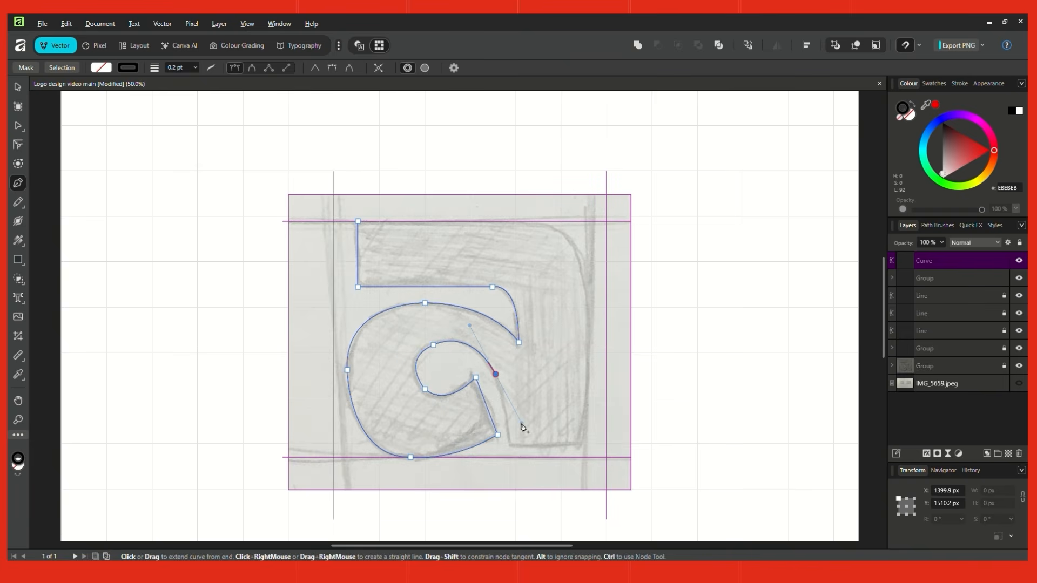
{"action": "left_click", "coordinate": [495, 374]}
Step: Draw the stem's slanted inner edge, flat base and straight right side, close the path at its starting corner, and deselect it
{"action": "mouse_move", "coordinate": [511, 457]}
{"action": "left_mouse_down"}
{"action": "mouse_move", "coordinate": [504, 478]}
{"action": "mouse_move", "coordinate": [524, 457]}
{"action": "left_mouse_up"}
{"action": "left_click", "coordinate": [585, 457]}
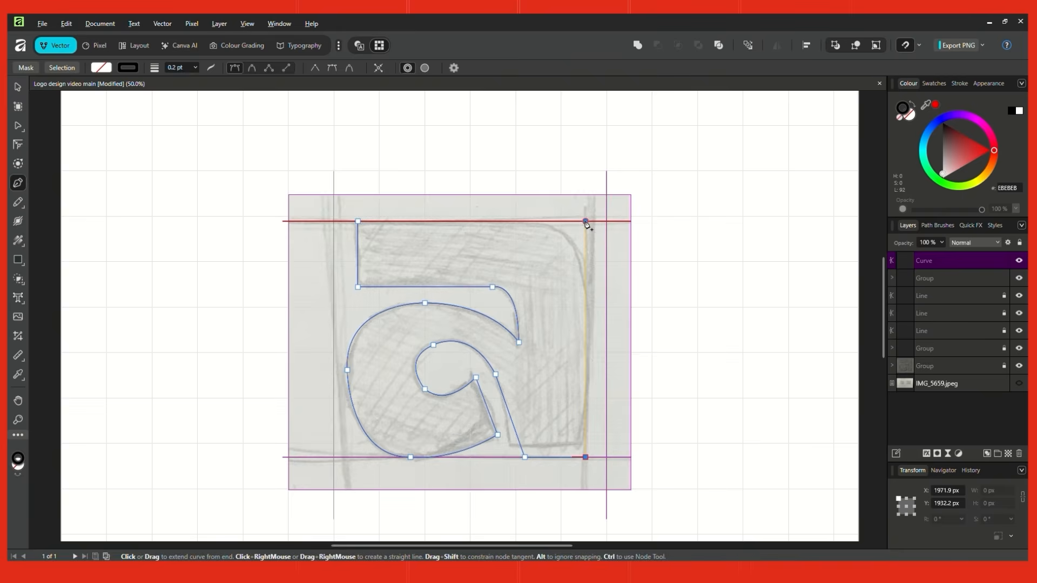
{"action": "left_click", "coordinate": [585, 221]}
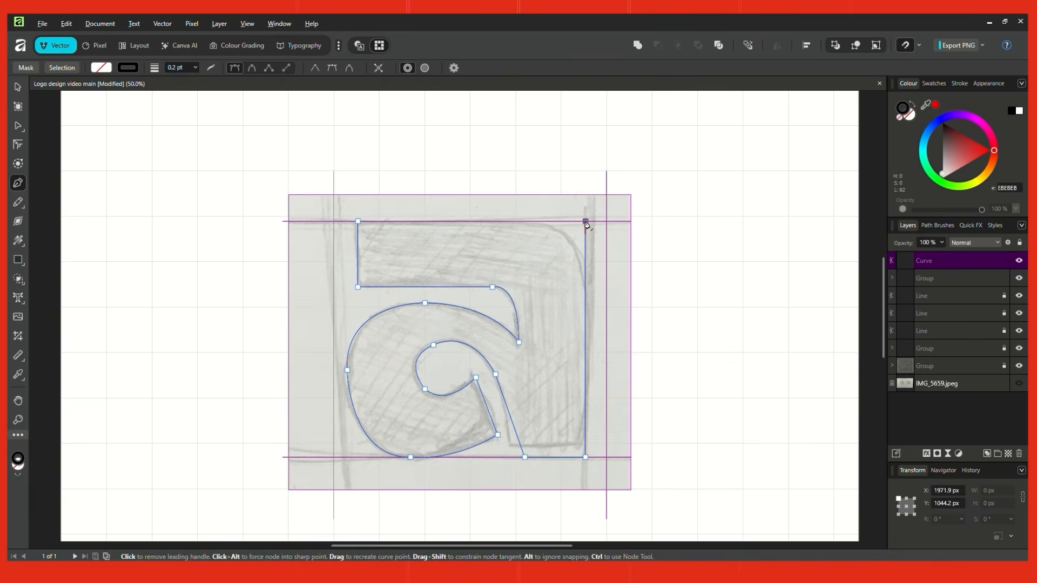
{"action": "left_click", "coordinate": [357, 221]}
{"action": "key", "text": "v"}
{"action": "left_click", "coordinate": [620, 280]}
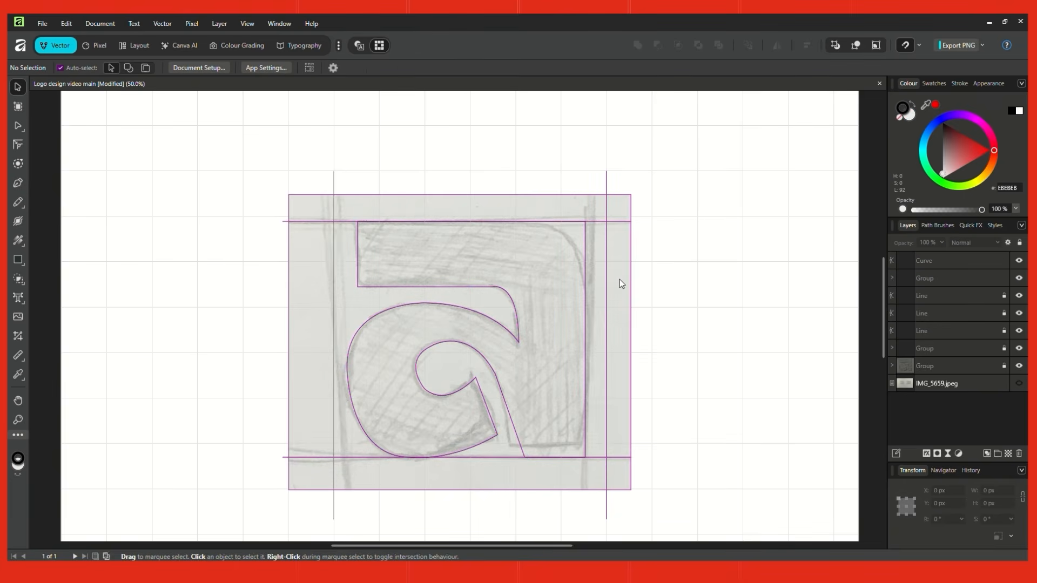
Step: Round the traced letter's outer top-right corner with the Corner tool to follow the sketched curve
{"action": "left_click", "coordinate": [517, 339]}
{"action": "scroll", "coordinate": [497, 428], "scroll_direction": "up", "scroll_amount": 2}
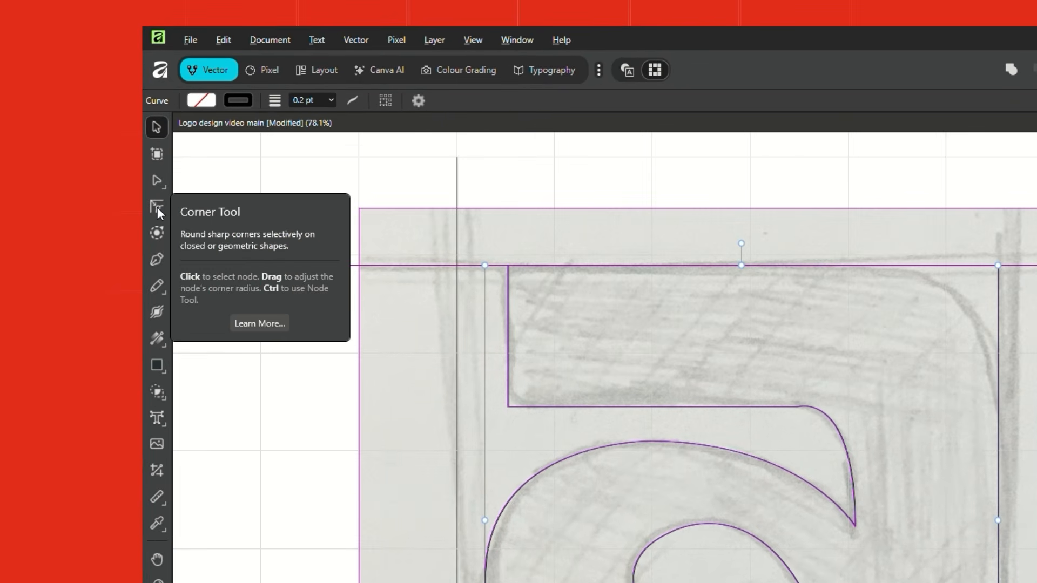
{"action": "left_click", "coordinate": [157, 208]}
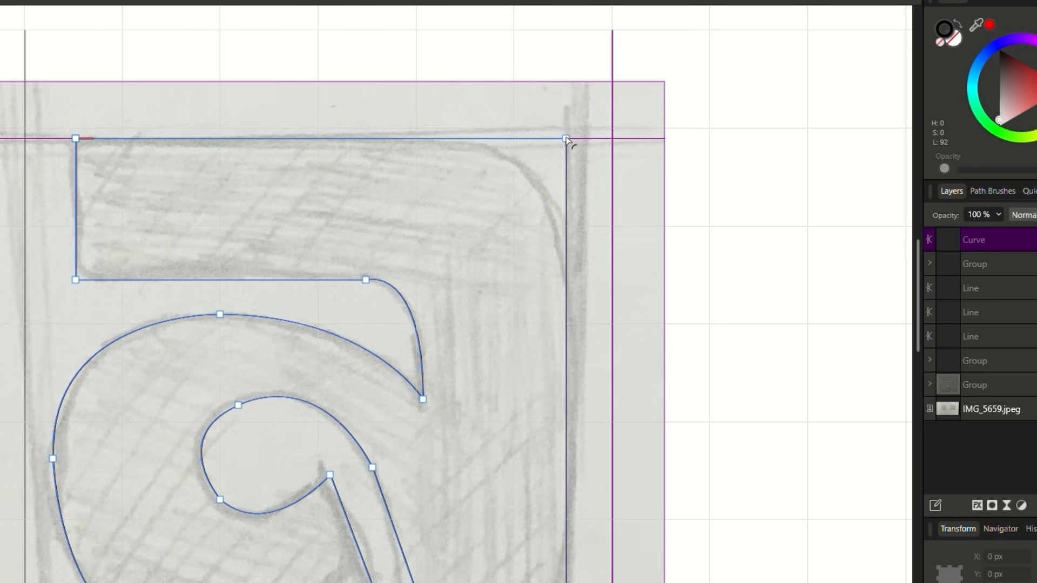
{"action": "left_click_drag", "start_coordinate": [565, 139], "coordinate": [398, 208]}
{"action": "left_click", "coordinate": [741, 154]}
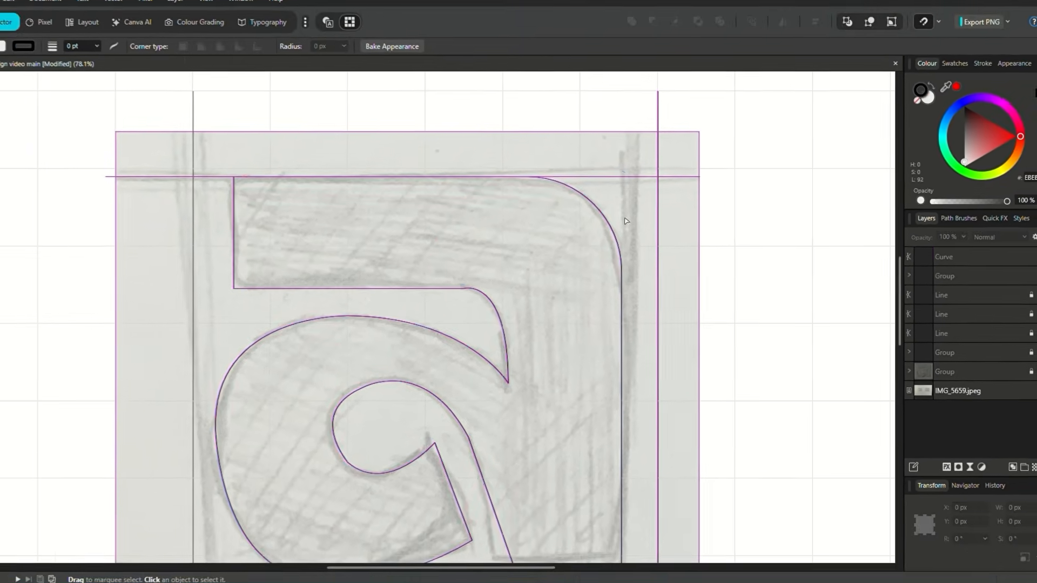
Step: Adjust the node handles of the arm's inner curve and the bowl's upper curve to match the sketch with the Node tool
{"action": "scroll", "coordinate": [498, 332], "scroll_direction": "down", "scroll_amount": 1}
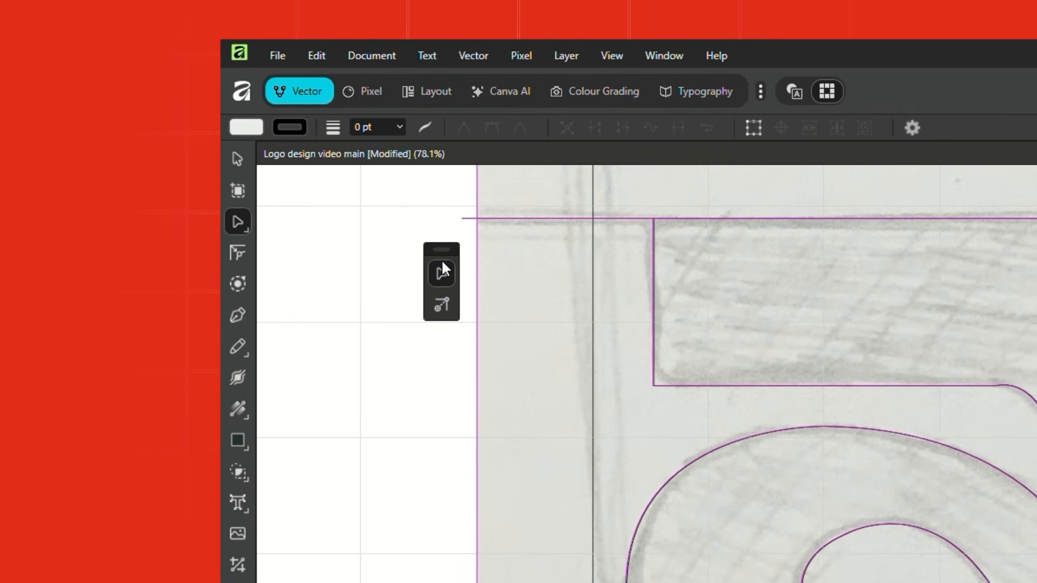
{"action": "left_click", "coordinate": [1011, 387]}
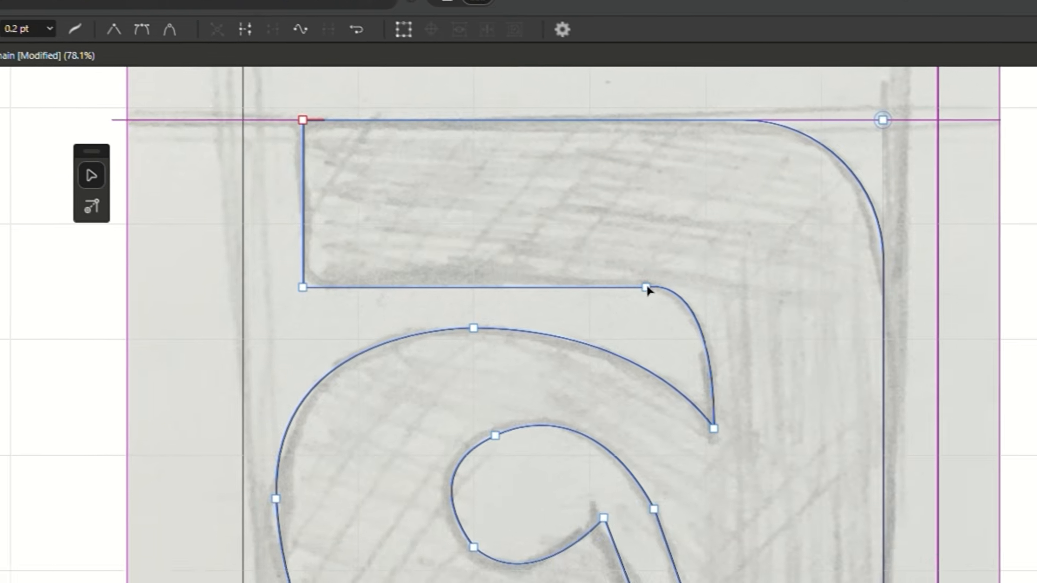
{"action": "left_click", "coordinate": [730, 311]}
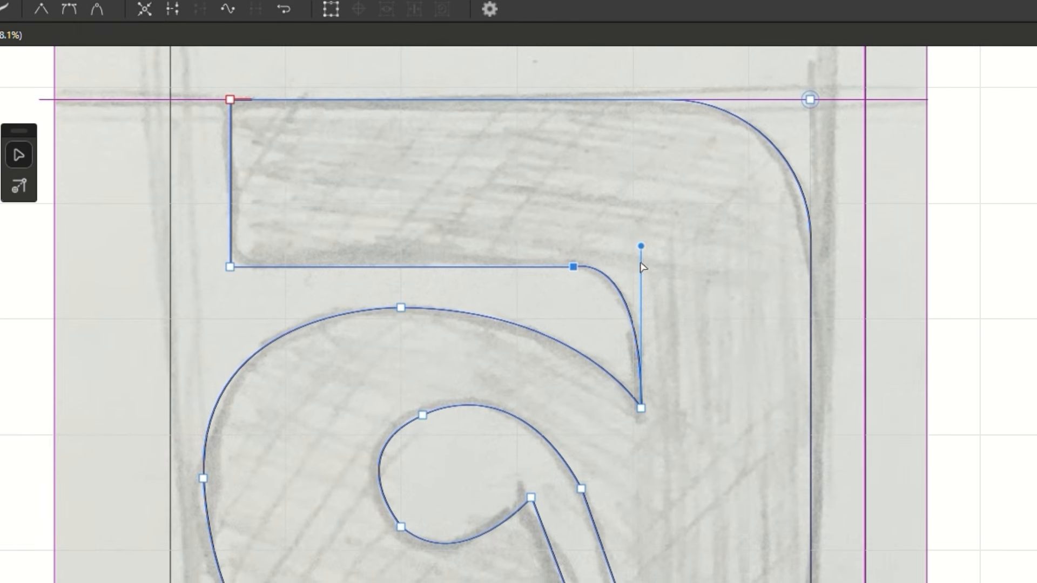
{"action": "left_click_drag", "start_coordinate": [641, 246], "coordinate": [643, 272]}
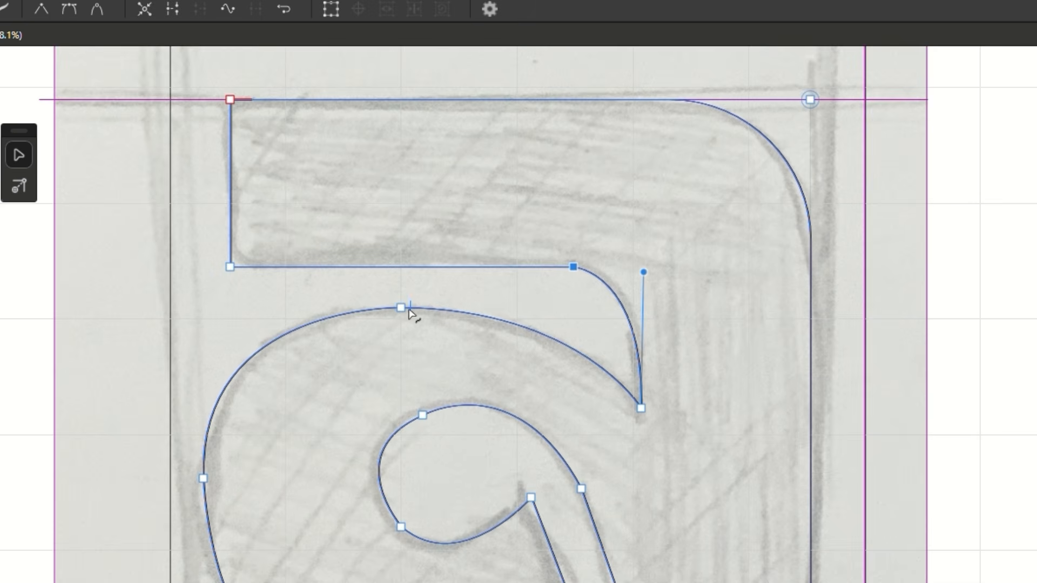
{"action": "left_click_drag", "start_coordinate": [401, 298], "coordinate": [583, 301]}
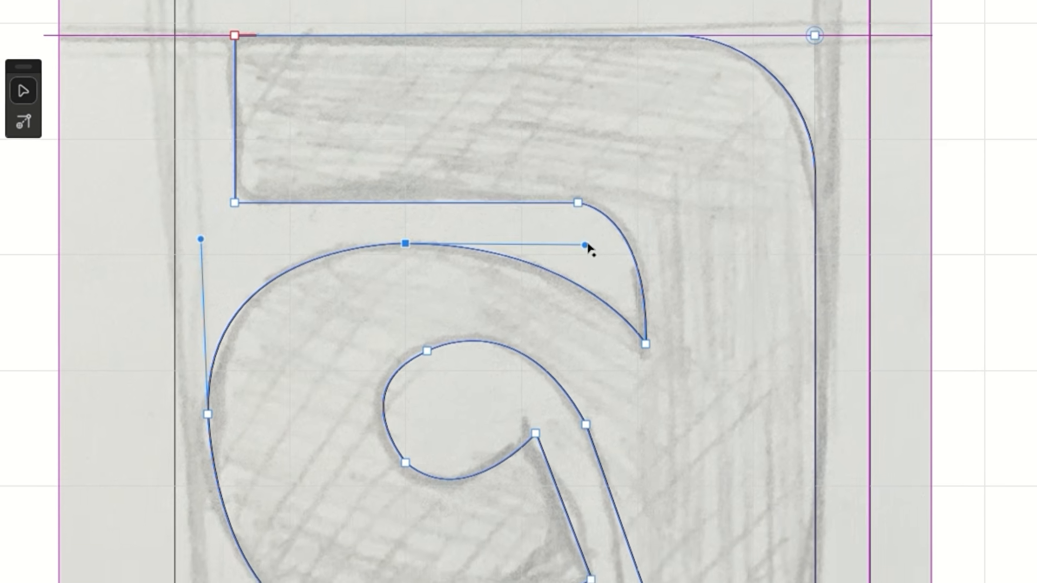
{"action": "mouse_move", "coordinate": [588, 232]}
{"action": "left_mouse_down"}
{"action": "mouse_move", "coordinate": [599, 231]}
{"action": "mouse_move", "coordinate": [569, 229]}
{"action": "left_mouse_up"}
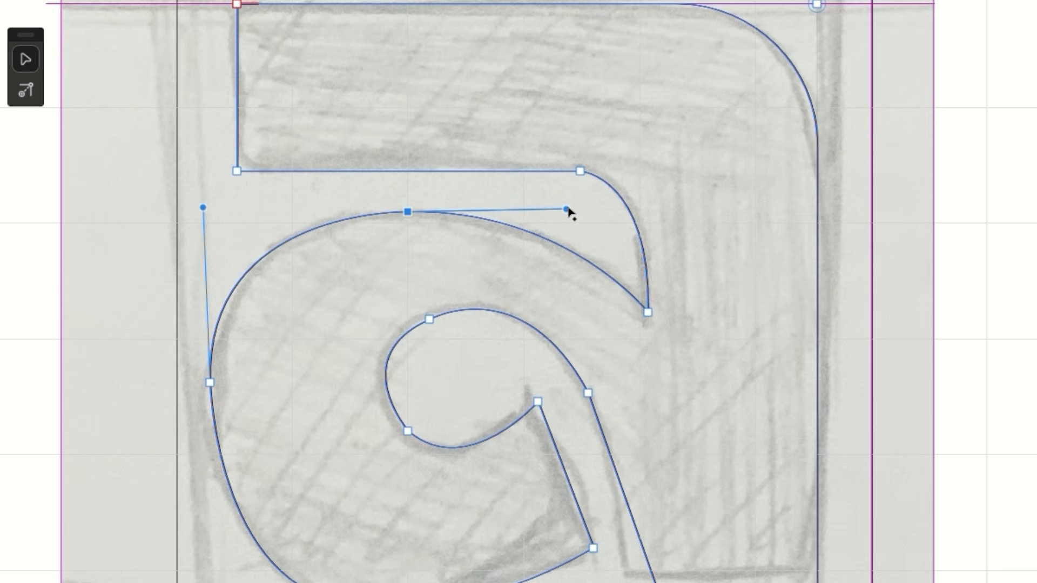
Step: Reposition the node at the bowl's lower cut tip and move the bowl's leftmost node slightly lower
{"action": "left_click", "coordinate": [537, 401]}
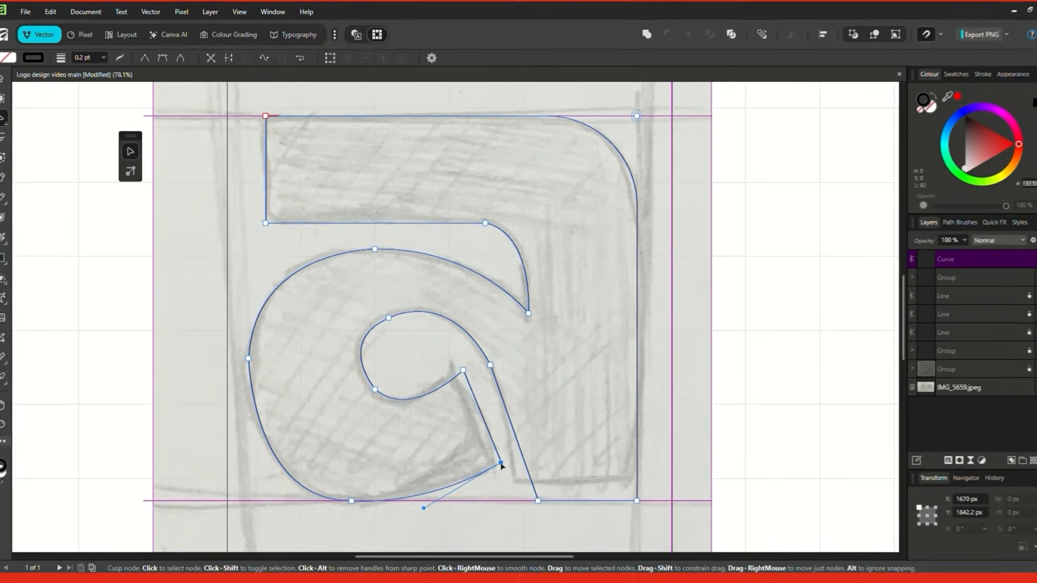
{"action": "left_click", "coordinate": [545, 512]}
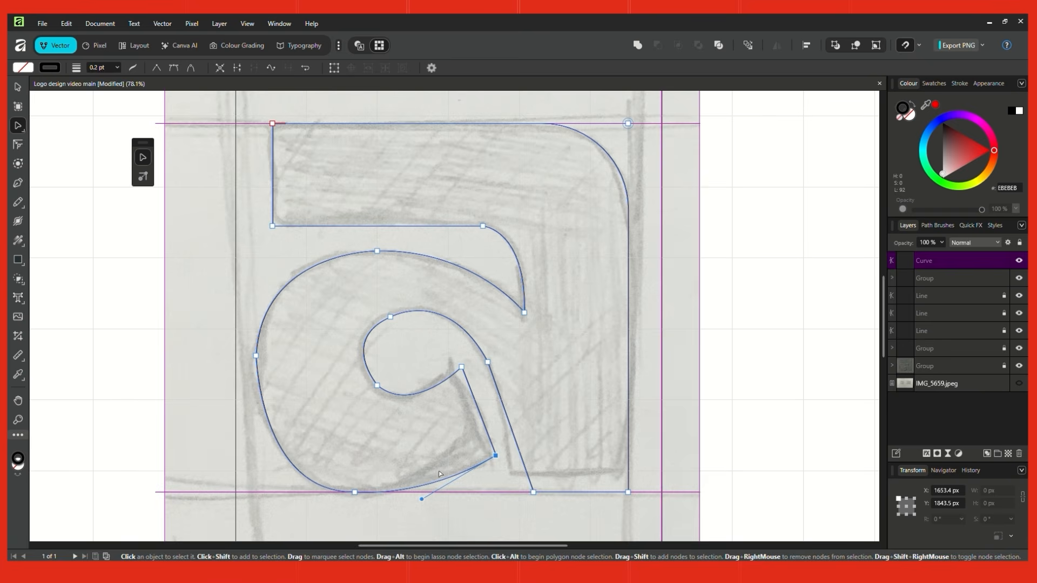
{"action": "left_click_drag", "start_coordinate": [256, 355], "coordinate": [253, 373]}
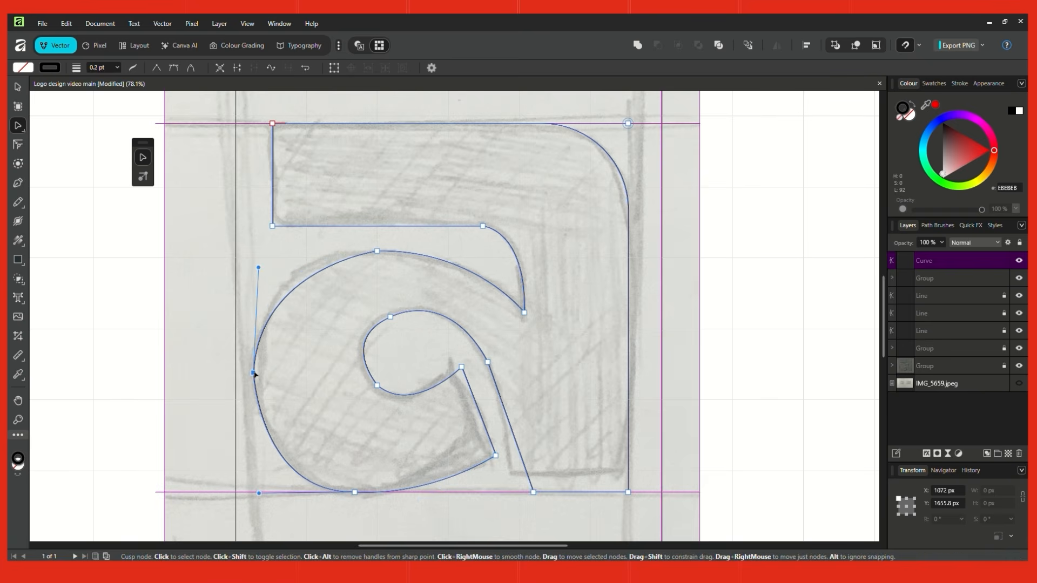
{"action": "key", "text": "v"}
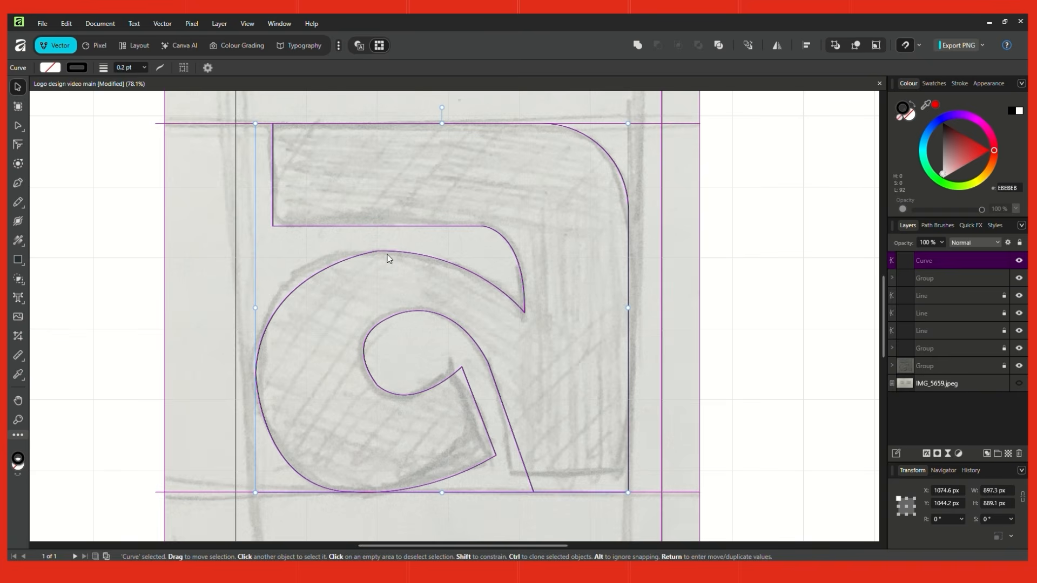
Step: Round the node at the top of the bowl with the Corner tool to a radius of about 85 px
{"action": "left_click", "coordinate": [19, 145]}
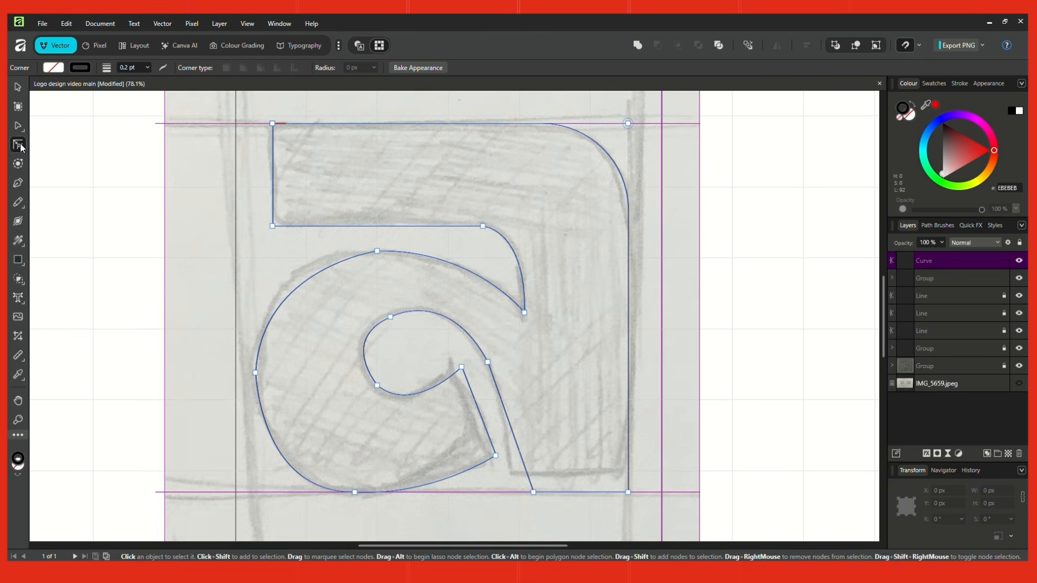
{"action": "left_click", "coordinate": [377, 251]}
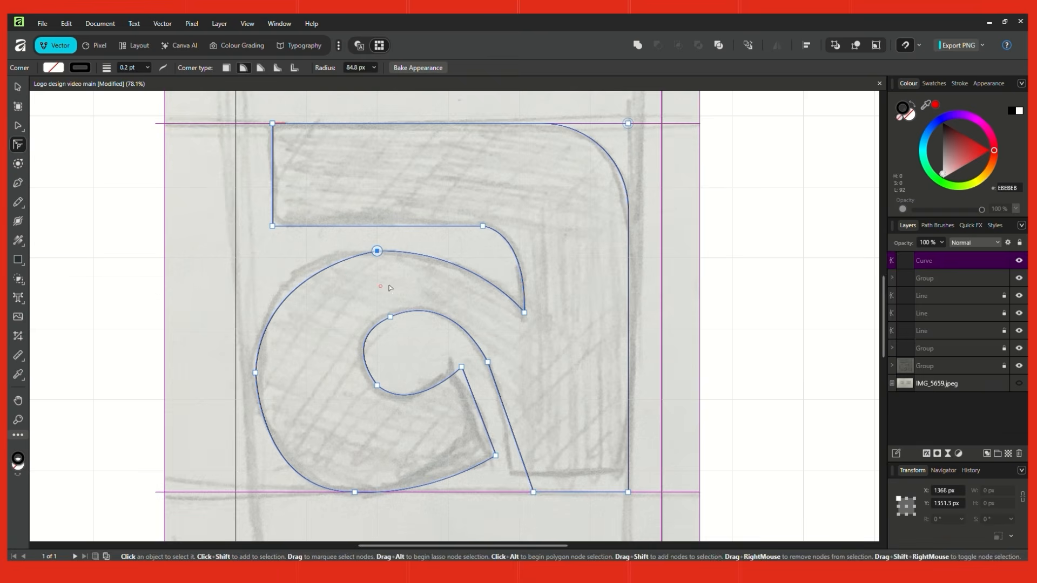
{"action": "left_click", "coordinate": [18, 88]}
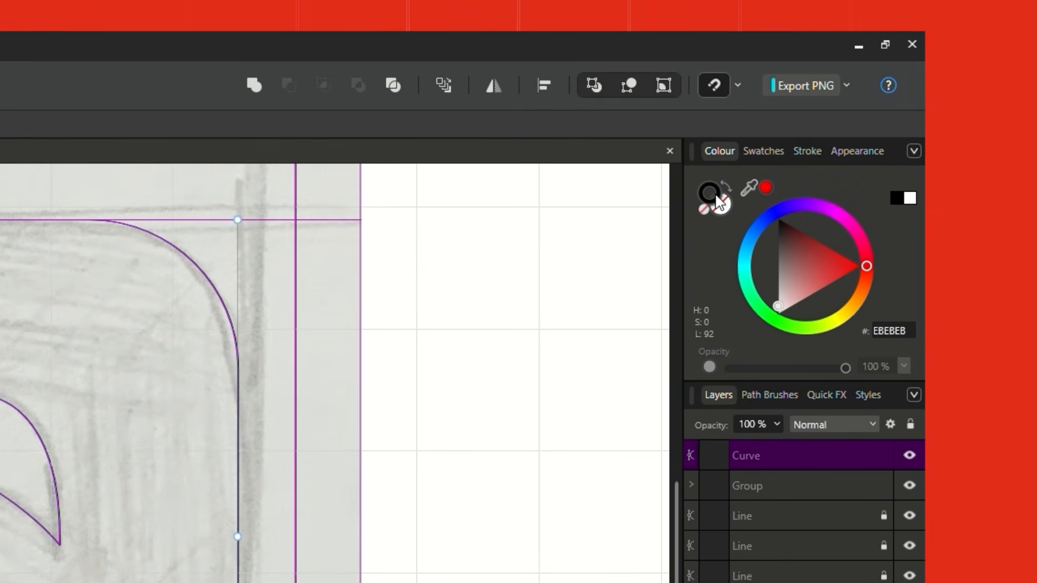
Step: Swap the letter's stroke and fill colours to fill it with black, and scale it down near the centre of the sketch
{"action": "left_click", "coordinate": [725, 183]}
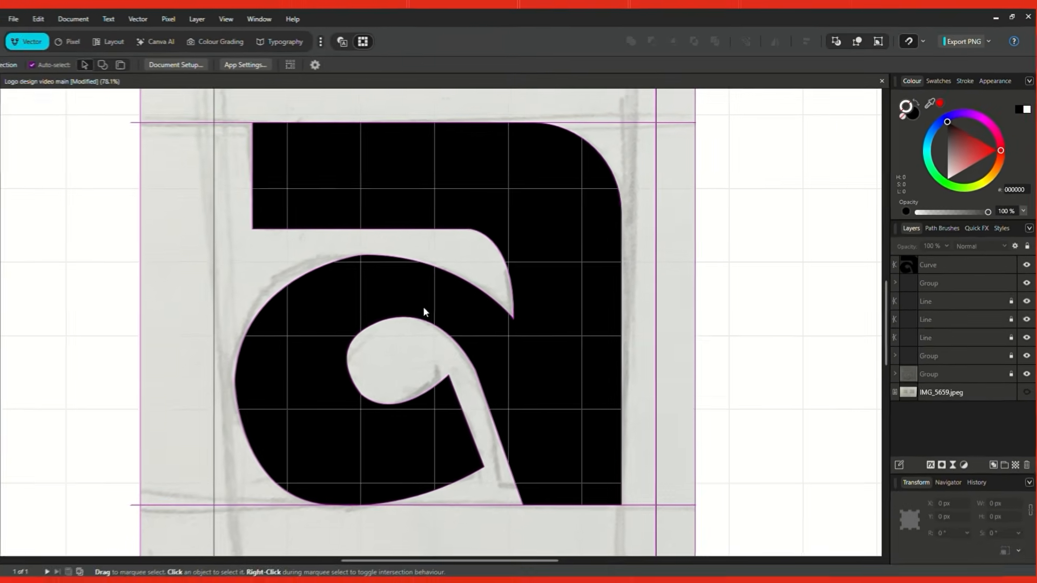
{"action": "mouse_move", "coordinate": [423, 306]}
{"action": "left_mouse_down"}
{"action": "mouse_move", "coordinate": [522, 207]}
{"action": "mouse_move", "coordinate": [596, 181]}
{"action": "mouse_move", "coordinate": [577, 169]}
{"action": "mouse_move", "coordinate": [596, 181]}
{"action": "mouse_move", "coordinate": [624, 128]}
{"action": "left_mouse_up"}
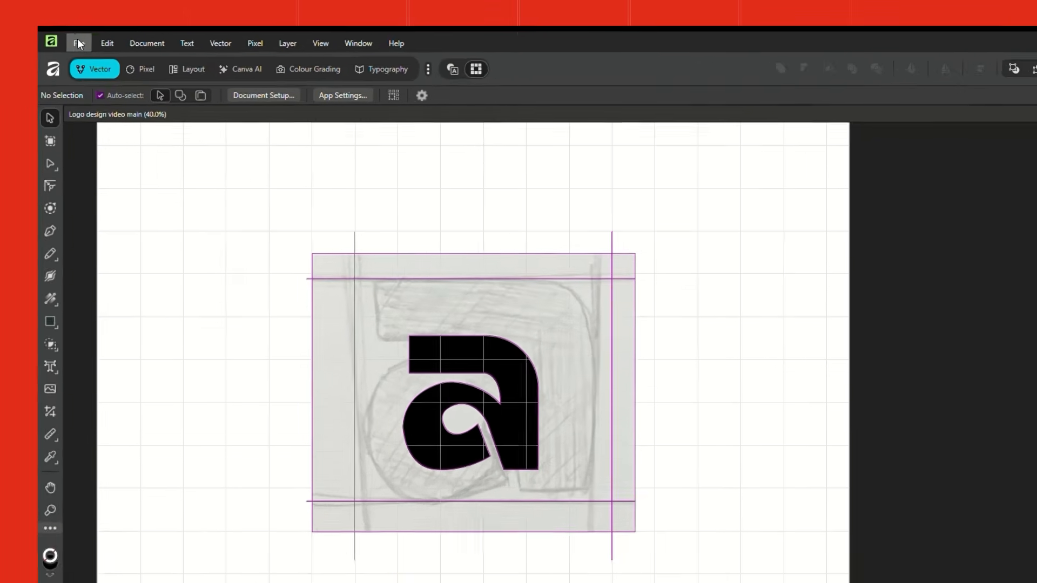
Step: Create a new document measuring 3000 × 3000 pixels at 300 DPI
{"action": "left_click", "coordinate": [56, 40]}
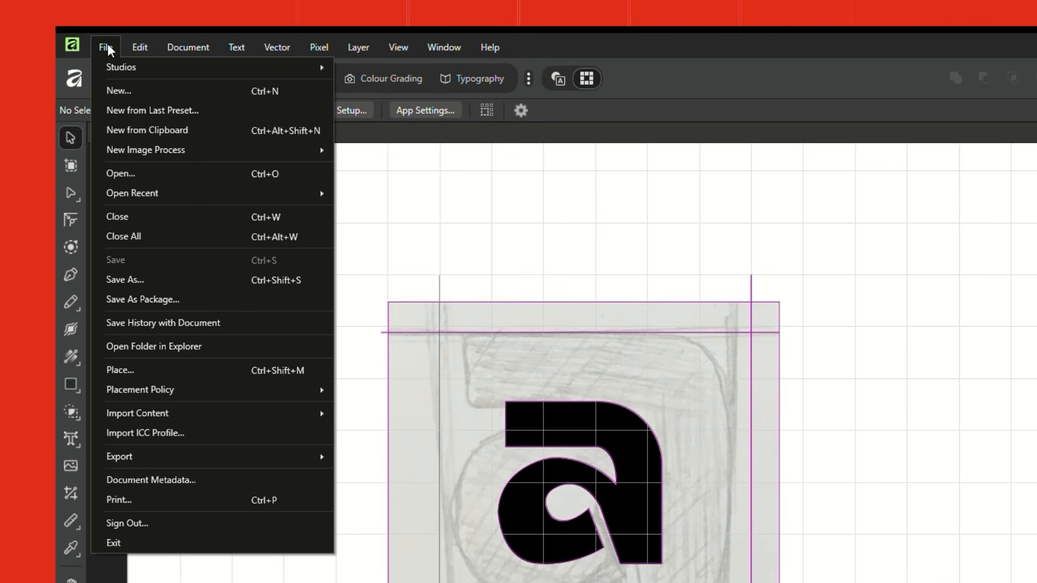
{"action": "left_click", "coordinate": [147, 92]}
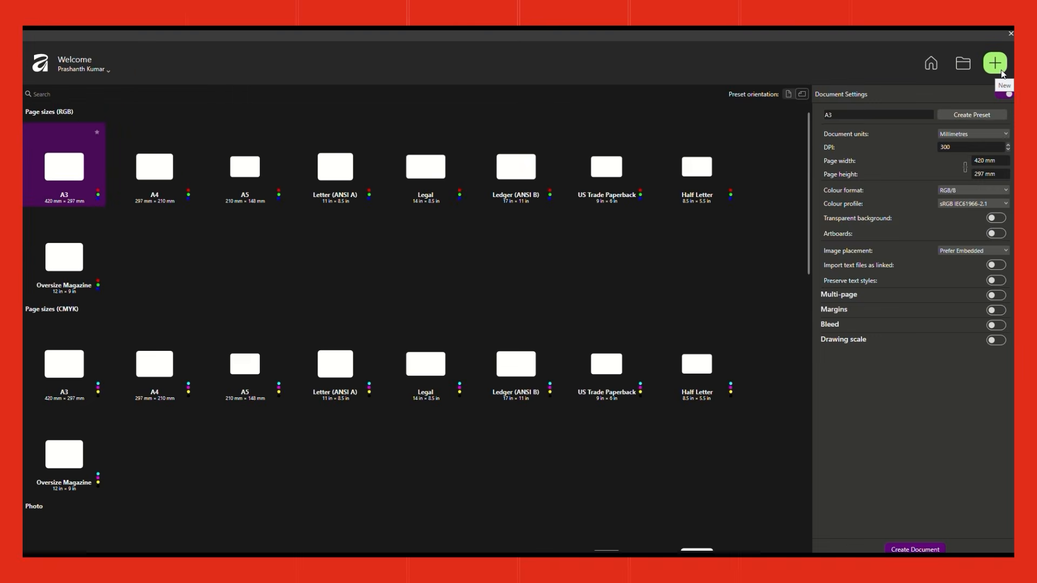
{"action": "left_click", "coordinate": [978, 135]}
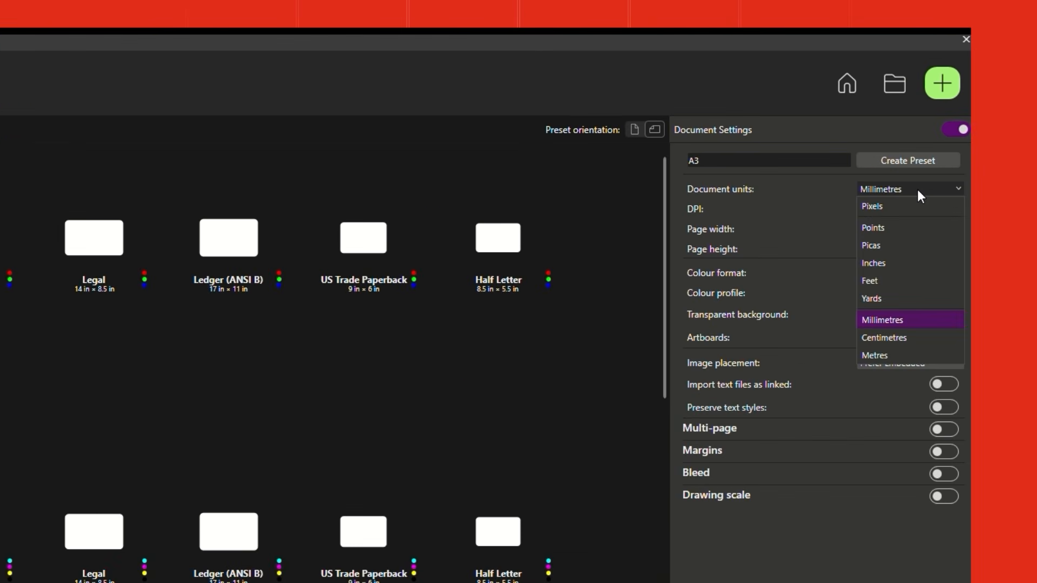
{"action": "left_click", "coordinate": [898, 207]}
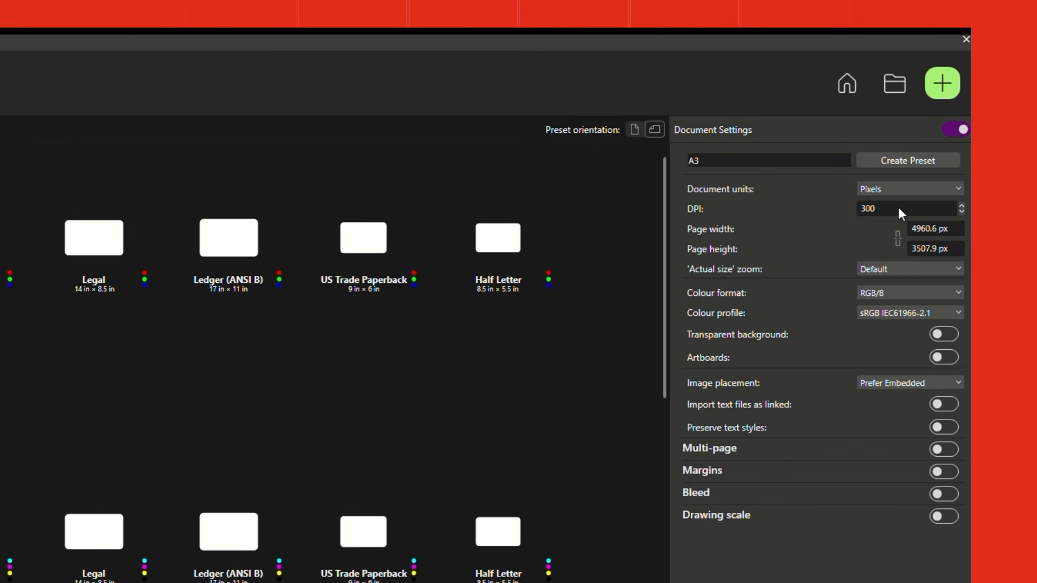
{"action": "left_click", "coordinate": [949, 228]}
{"action": "type", "text": "3"}
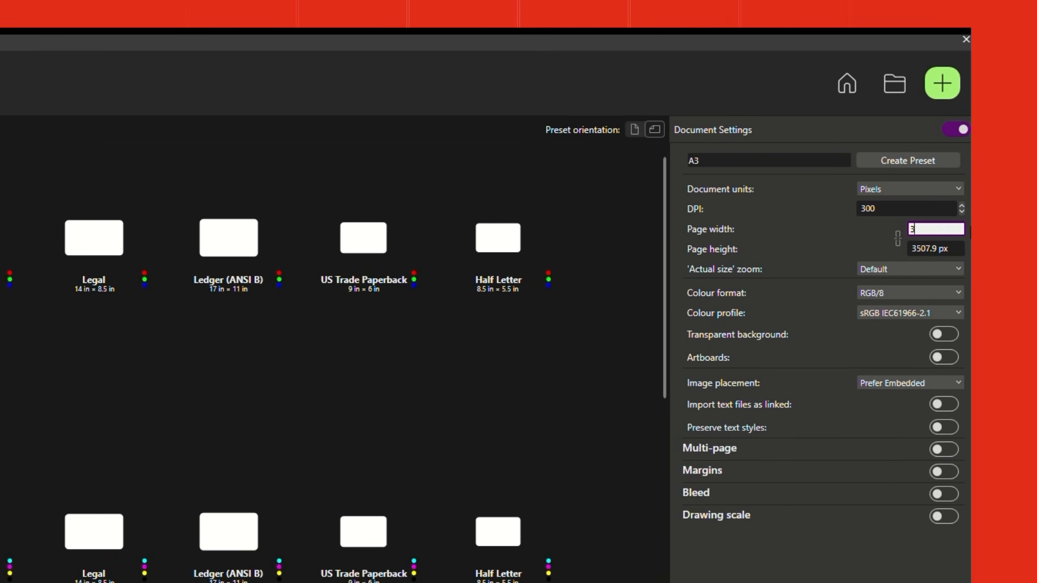
{"action": "type", "text": "000"}
{"action": "left_click", "coordinate": [949, 249]}
{"action": "type", "text": "3000"}
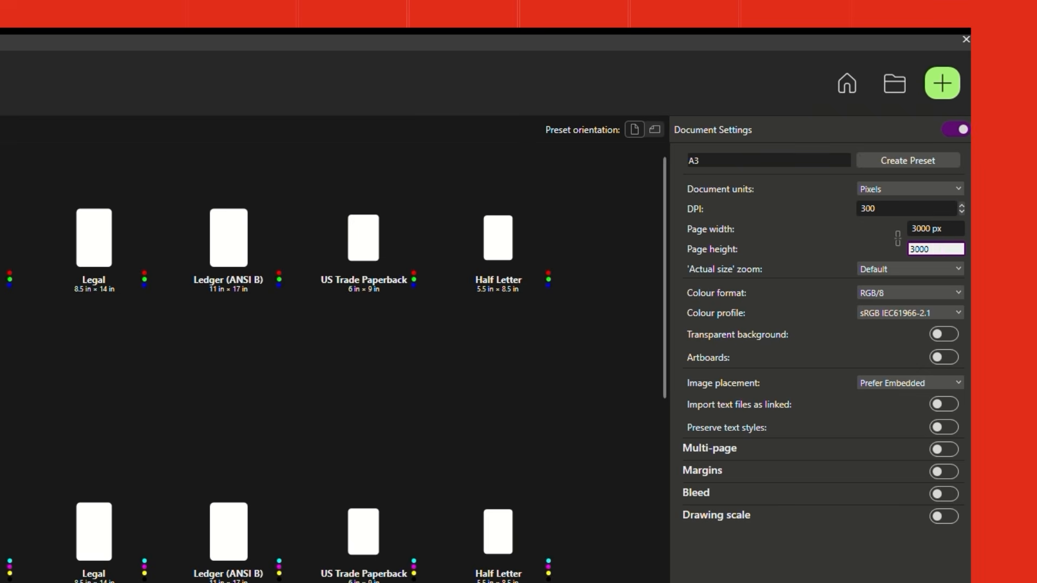
{"action": "key", "text": "Return"}
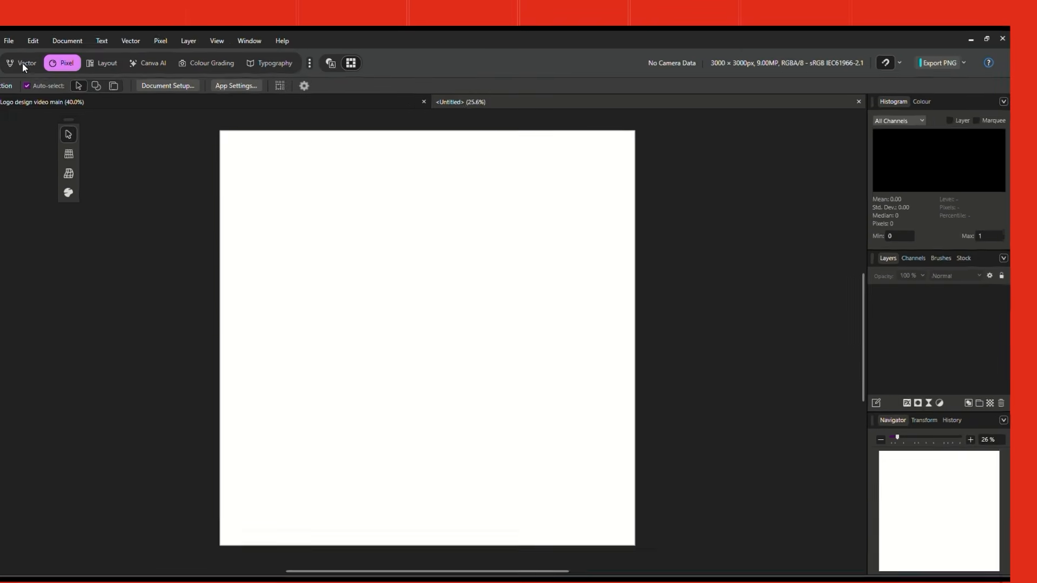
Step: Switch to the Vector studio, place the sketch photo IMG_5659.jpeg, rotate it to -90° and position it over the page
{"action": "left_click", "coordinate": [70, 61]}
{"action": "key", "text": "ctrl+o"}
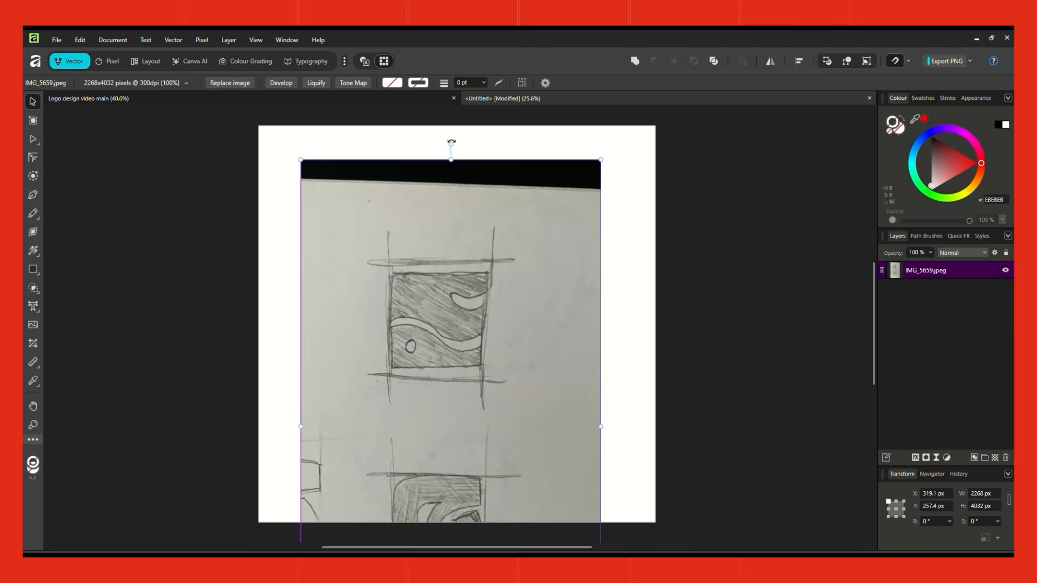
{"action": "mouse_move", "coordinate": [451, 141]}
{"action": "left_mouse_down"}
{"action": "mouse_move", "coordinate": [650, 209]}
{"action": "mouse_move", "coordinate": [693, 376]}
{"action": "mouse_move", "coordinate": [717, 416]}
{"action": "left_mouse_up"}
{"action": "left_click_drag", "start_coordinate": [636, 437], "coordinate": [529, 310]}
Step: Crop the upper photo copy to the square wavy-band sketch, about 854 × 907 px, and centre it on the page
{"action": "left_click", "coordinate": [33, 343]}
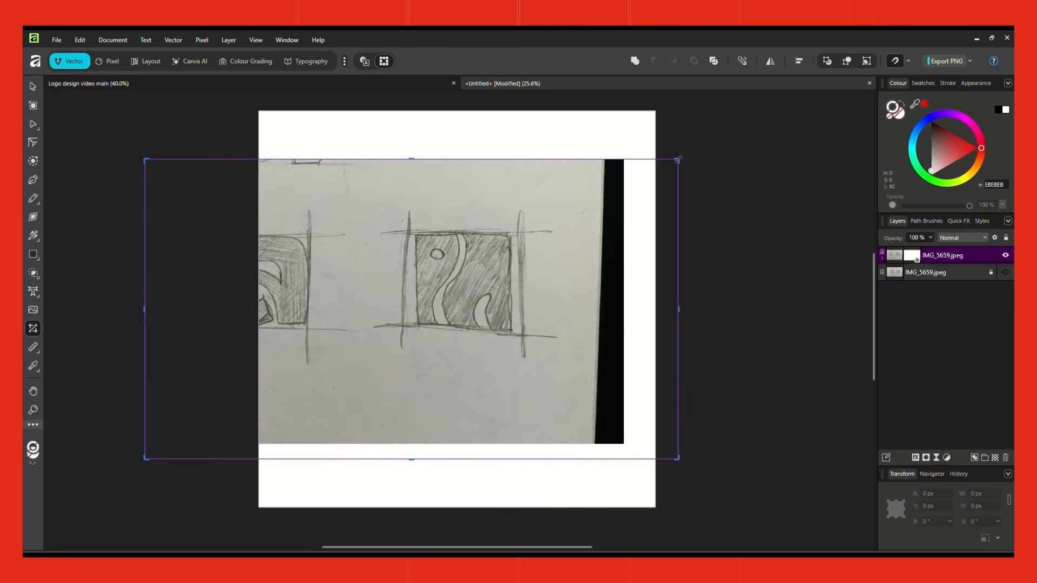
{"action": "left_click_drag", "start_coordinate": [678, 158], "coordinate": [527, 224]}
{"action": "left_click_drag", "start_coordinate": [144, 459], "coordinate": [411, 335]}
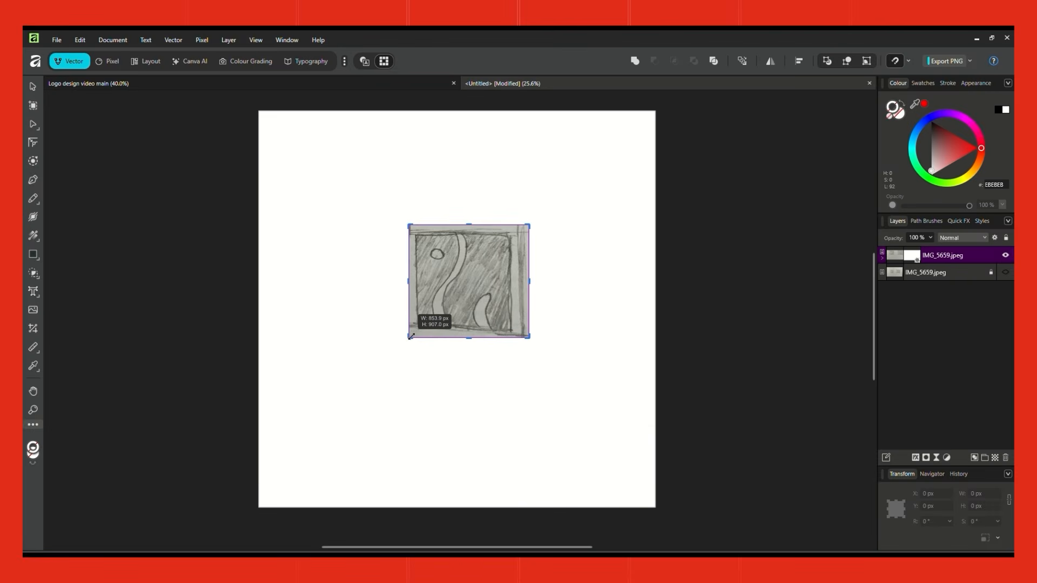
{"action": "key", "text": "v"}
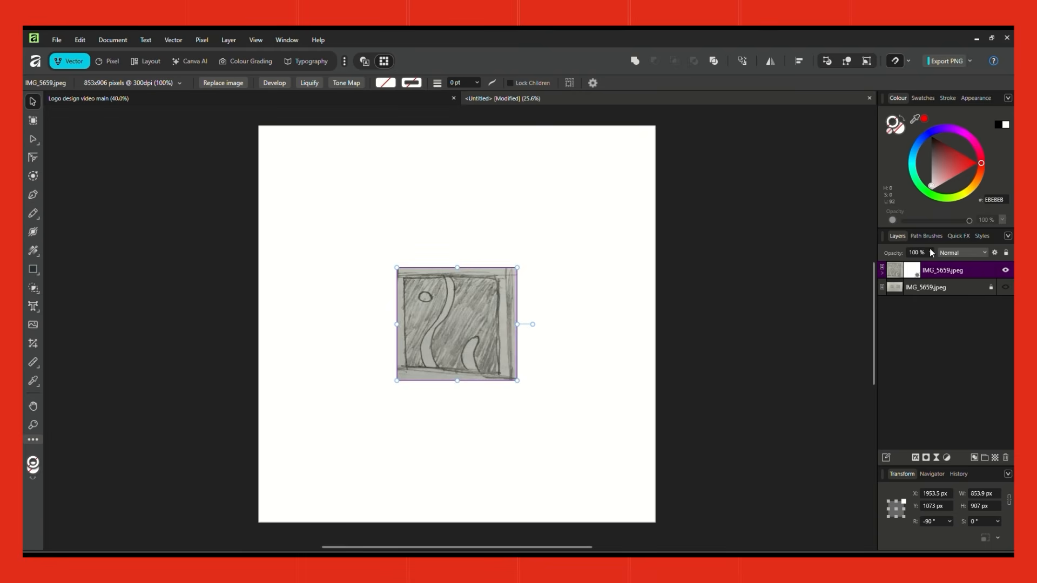
Step: Lower the cropped sketch's opacity to about 45% and add a container layer above it
{"action": "left_click", "coordinate": [931, 252]}
{"action": "left_click_drag", "start_coordinate": [930, 263], "coordinate": [890, 264]}
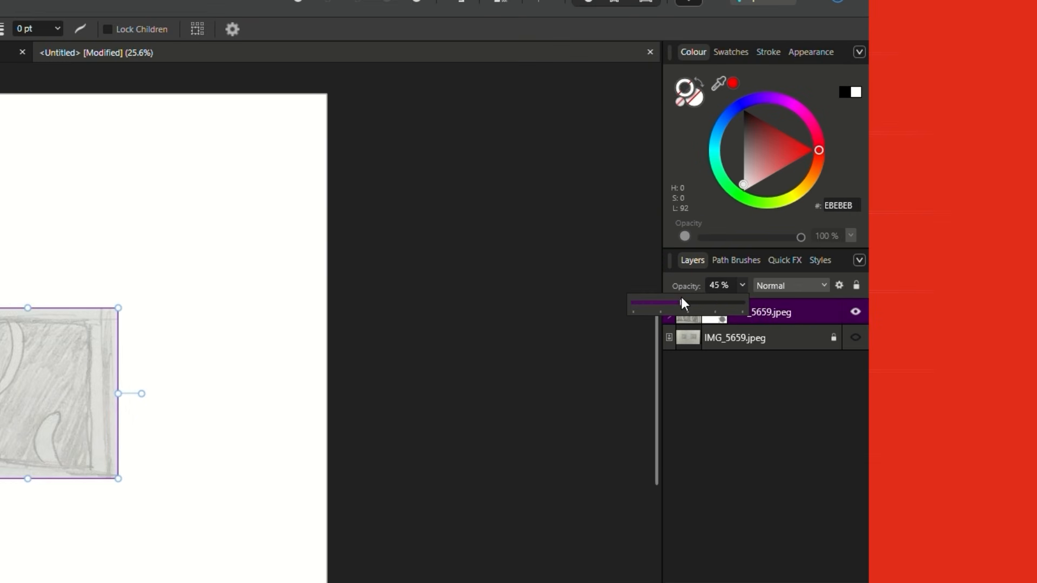
{"action": "left_click_drag", "start_coordinate": [681, 298], "coordinate": [678, 298]}
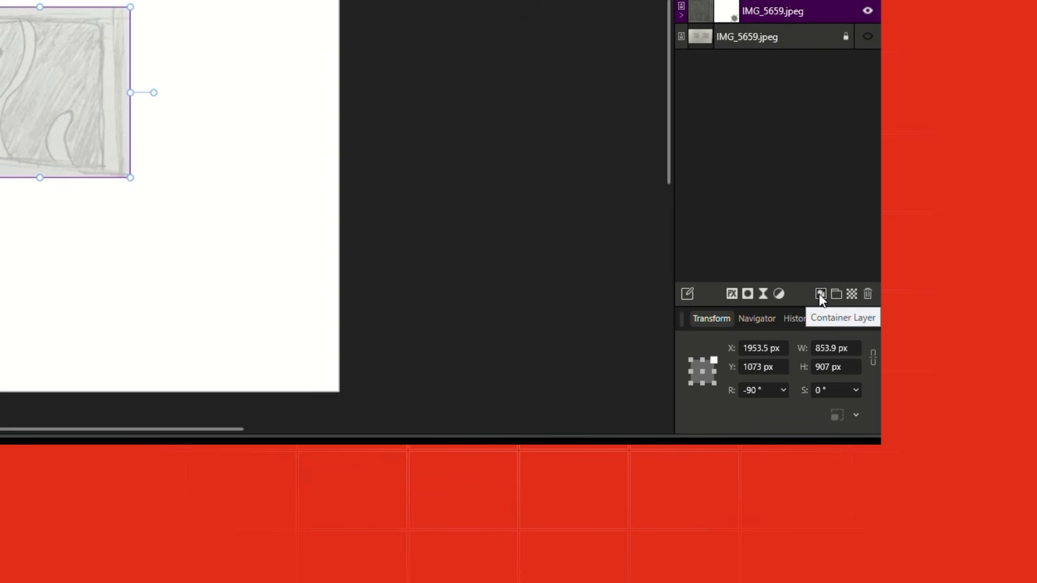
{"action": "left_click", "coordinate": [819, 294]}
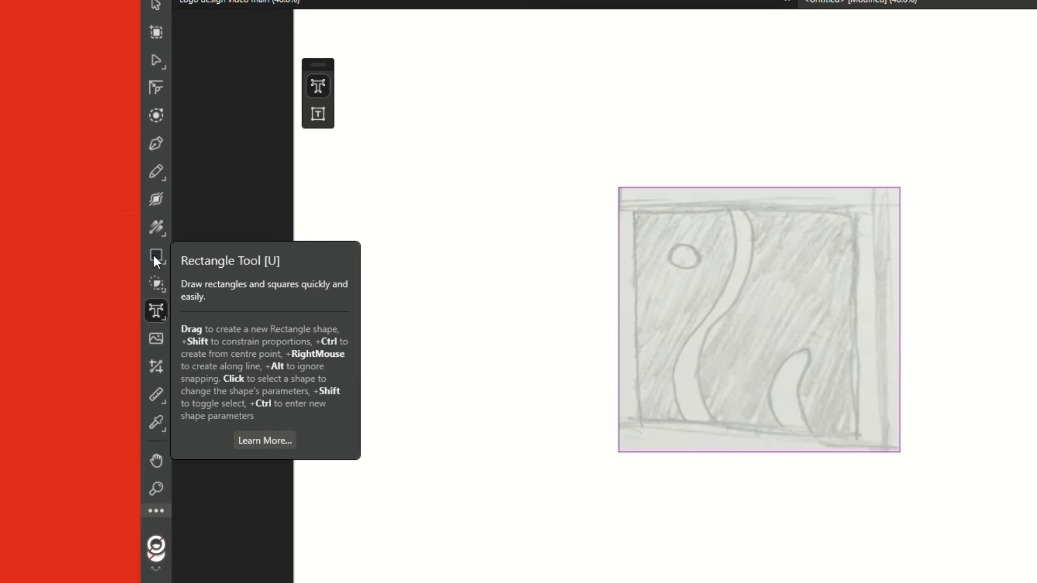
Step: Draw a square of about 729 px over the sketch's shaded area with a black fill and no stroke
{"action": "left_click", "coordinate": [154, 256]}
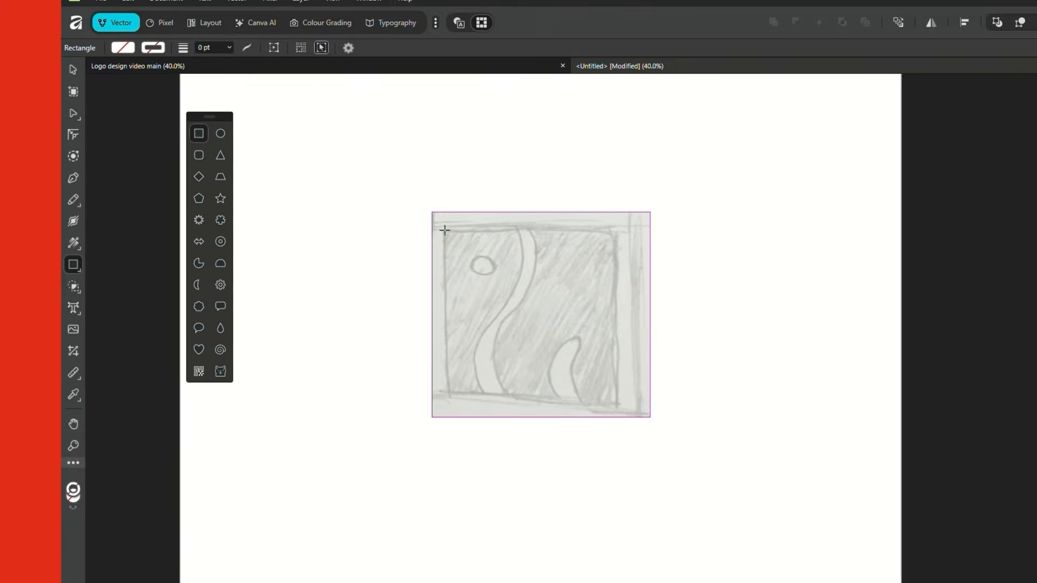
{"action": "left_click_drag", "start_coordinate": [634, 210], "coordinate": [704, 286]}
{"action": "mouse_move", "coordinate": [397, 290]}
{"action": "left_mouse_down"}
{"action": "mouse_move", "coordinate": [473, 371]}
{"action": "mouse_move", "coordinate": [502, 388]}
{"action": "mouse_move", "coordinate": [500, 367]}
{"action": "mouse_move", "coordinate": [509, 374]}
{"action": "mouse_move", "coordinate": [502, 390]}
{"action": "left_mouse_up"}
{"action": "left_click", "coordinate": [76, 84]}
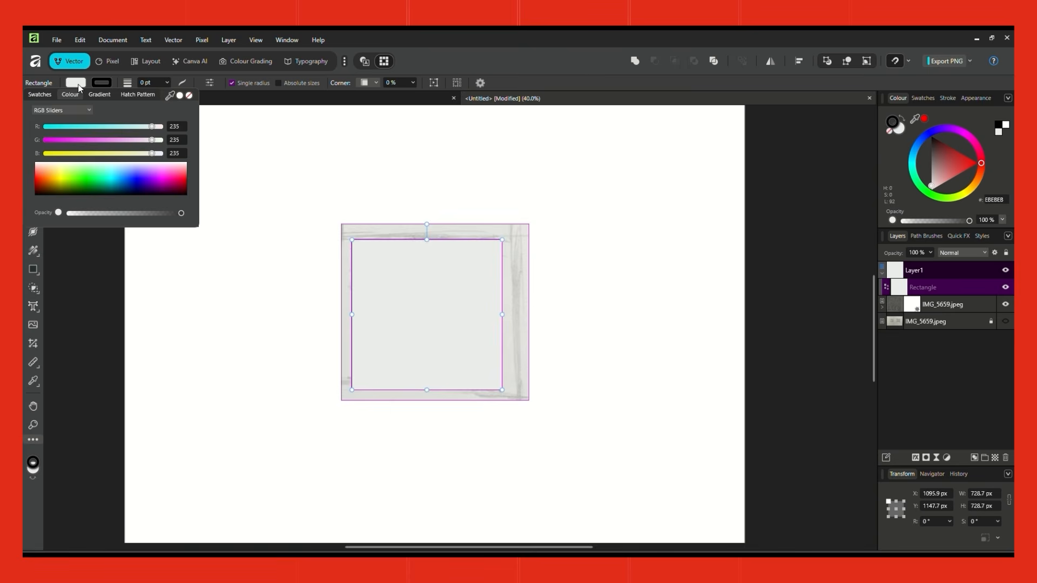
{"action": "left_click", "coordinate": [902, 118]}
{"action": "left_click", "coordinate": [889, 131]}
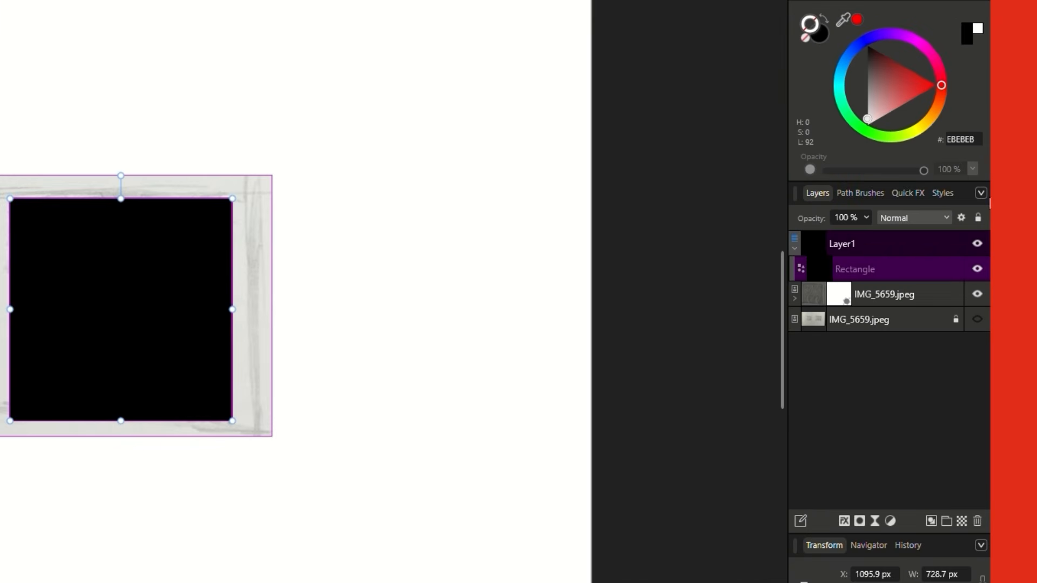
Step: Reduce the black square's opacity to 65% so the sketch shows through, and deselect it
{"action": "left_click", "coordinate": [865, 216]}
{"action": "left_click_drag", "start_coordinate": [864, 234], "coordinate": [830, 234]}
{"action": "left_click", "coordinate": [699, 243]}
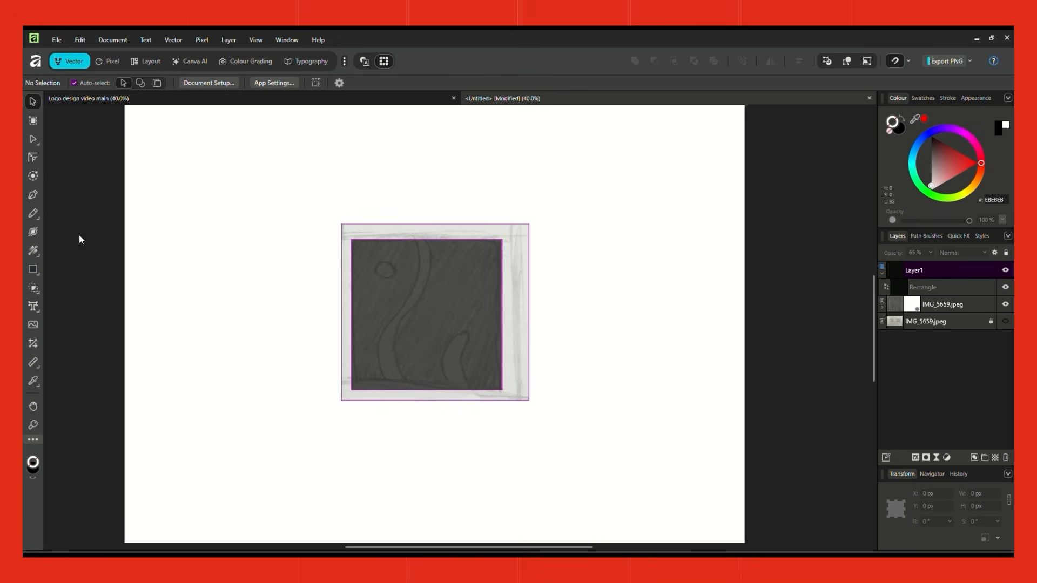
Step: Trace the middle of the wavy band with the Pen tool as an S-curve from the square's upper edge to its lower edge
{"action": "left_click", "coordinate": [33, 195]}
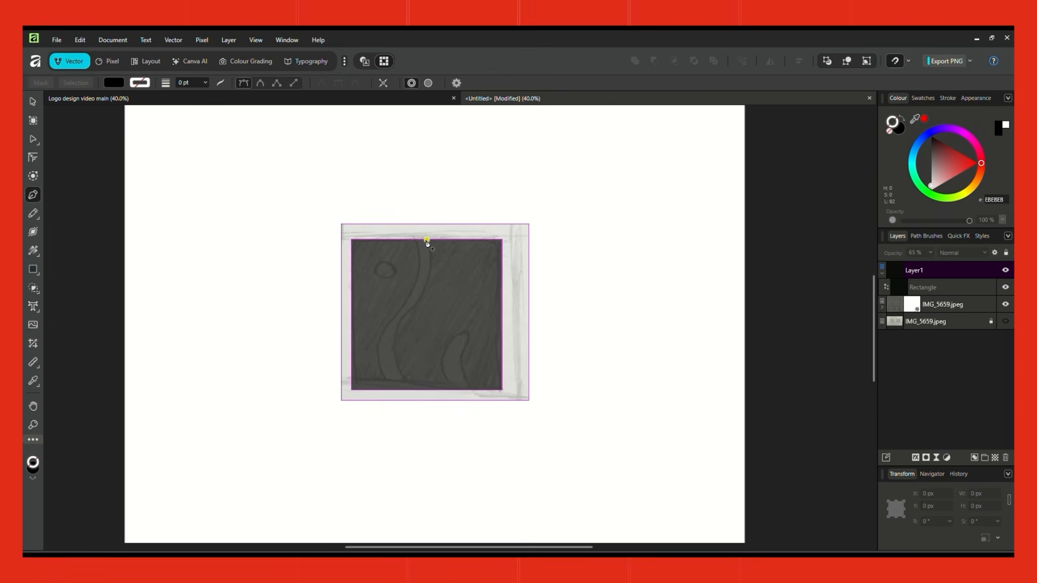
{"action": "left_click", "coordinate": [422, 240]}
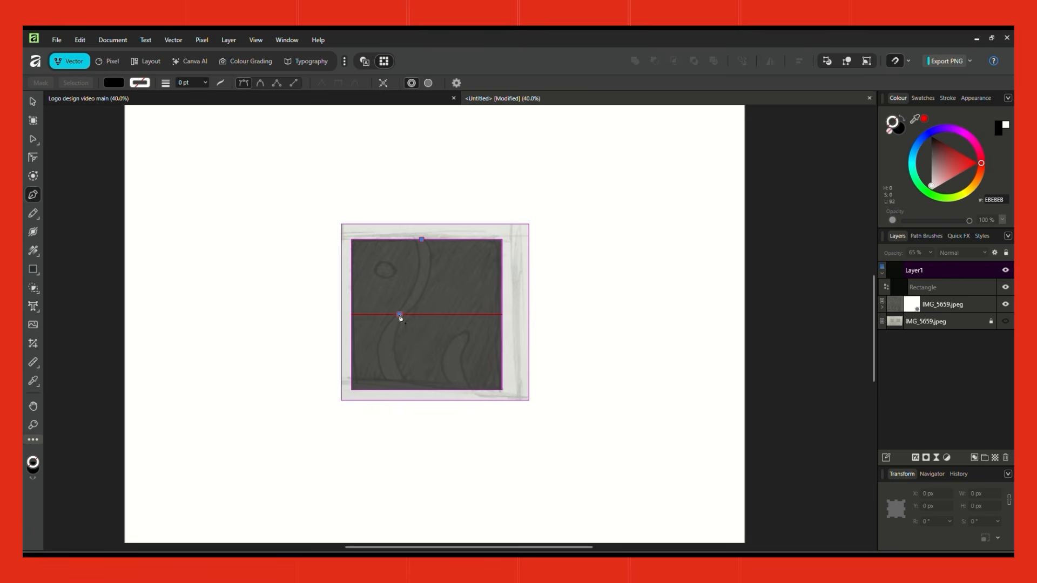
{"action": "left_click_drag", "start_coordinate": [401, 315], "coordinate": [359, 360]}
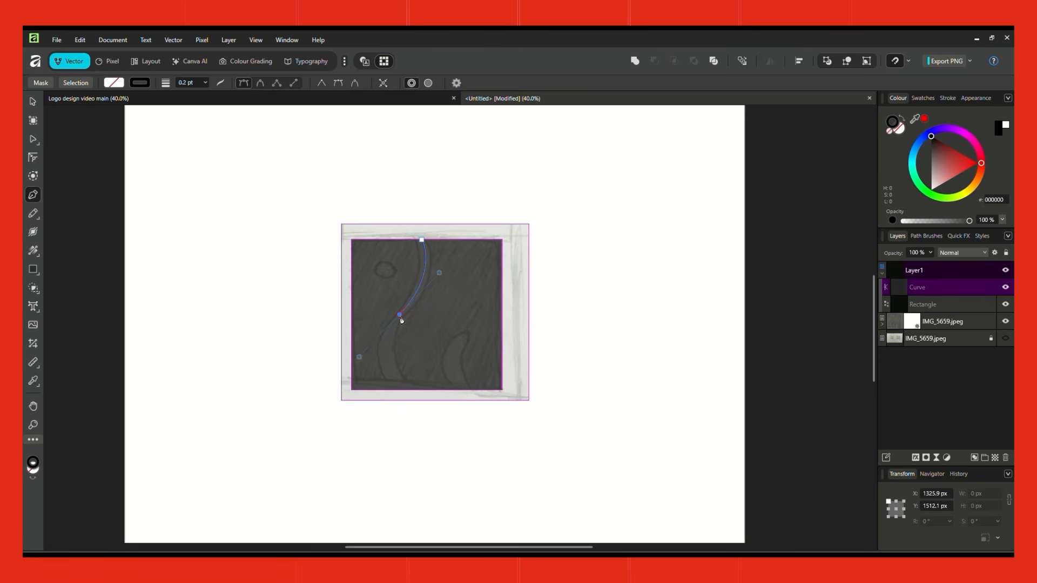
{"action": "left_click_drag", "start_coordinate": [403, 390], "coordinate": [433, 436]}
{"action": "key", "text": "v"}
Step: Set the S-curve's stroke width to 16.6 pt to match the sketched band, and deselect it
{"action": "scroll", "coordinate": [409, 312], "scroll_direction": "up", "scroll_amount": 5}
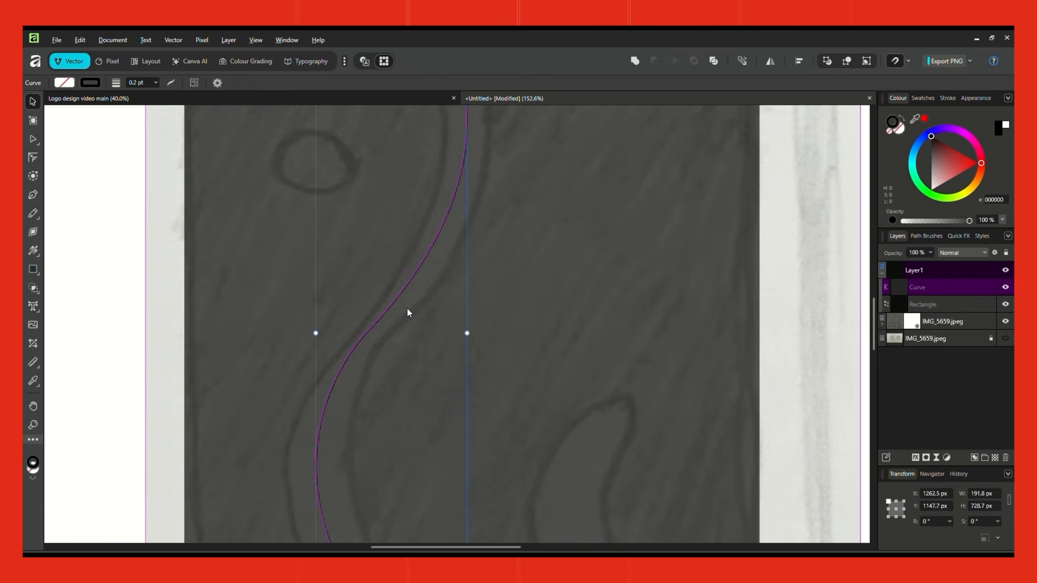
{"action": "scroll", "coordinate": [399, 313], "scroll_direction": "down", "scroll_amount": 4}
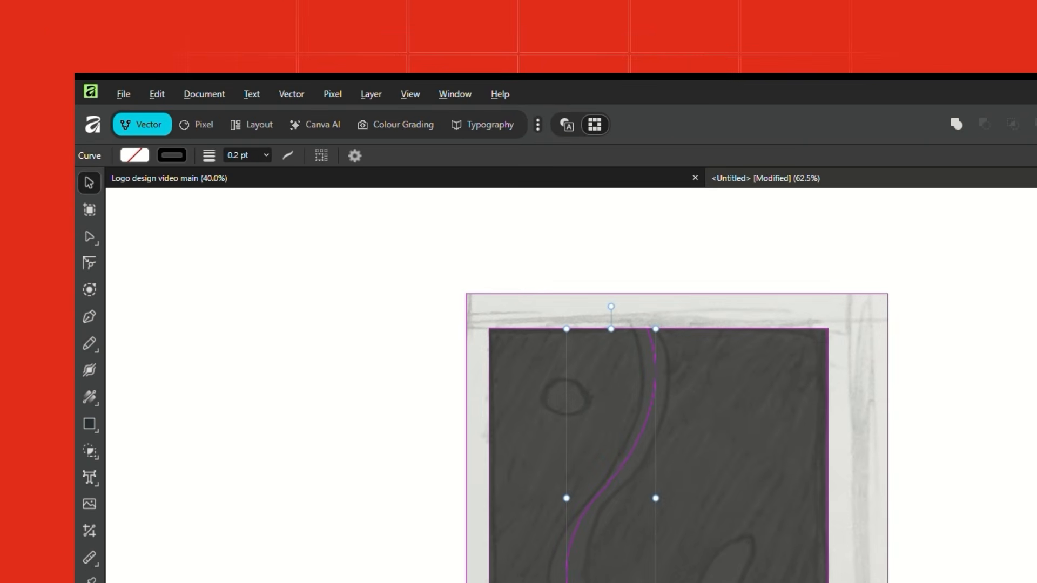
{"action": "left_click", "coordinate": [287, 156]}
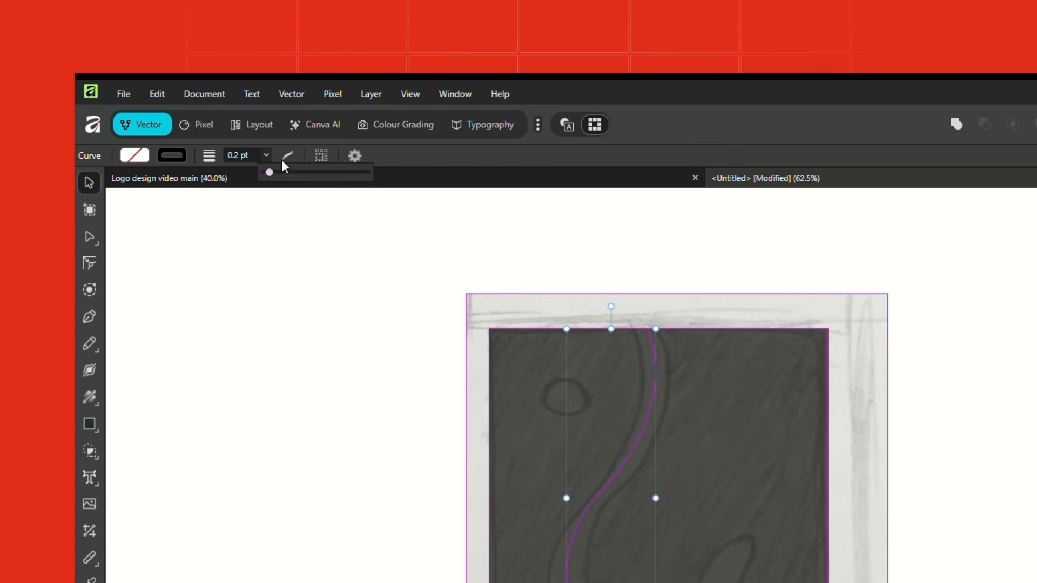
{"action": "left_click_drag", "start_coordinate": [269, 175], "coordinate": [317, 183]}
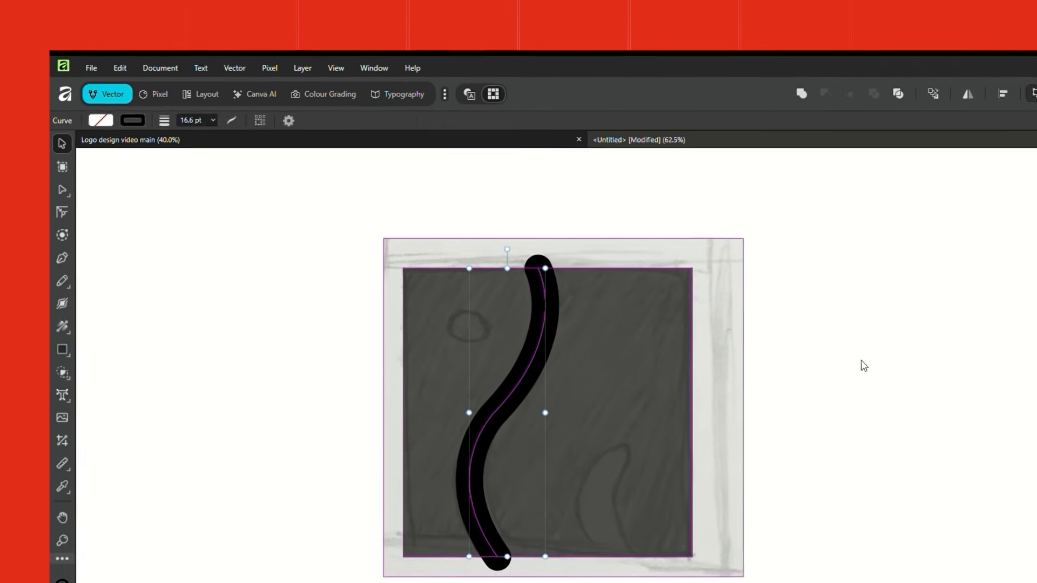
{"action": "key", "text": "Escape"}
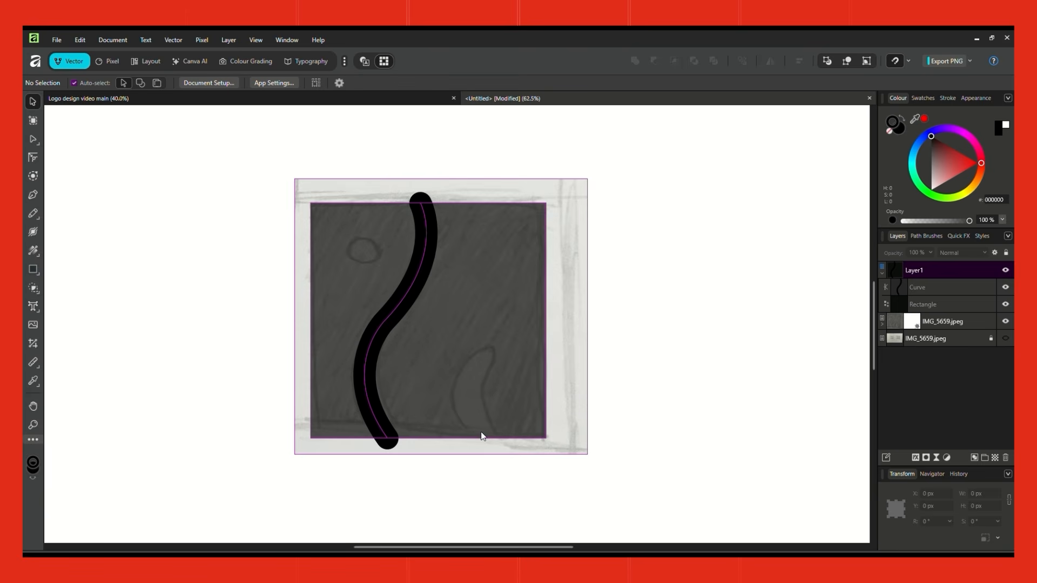
Step: Trace the short crescent near the square's lower right with the Pen tool as a curve ending at the lower edge
{"action": "key", "text": "p"}
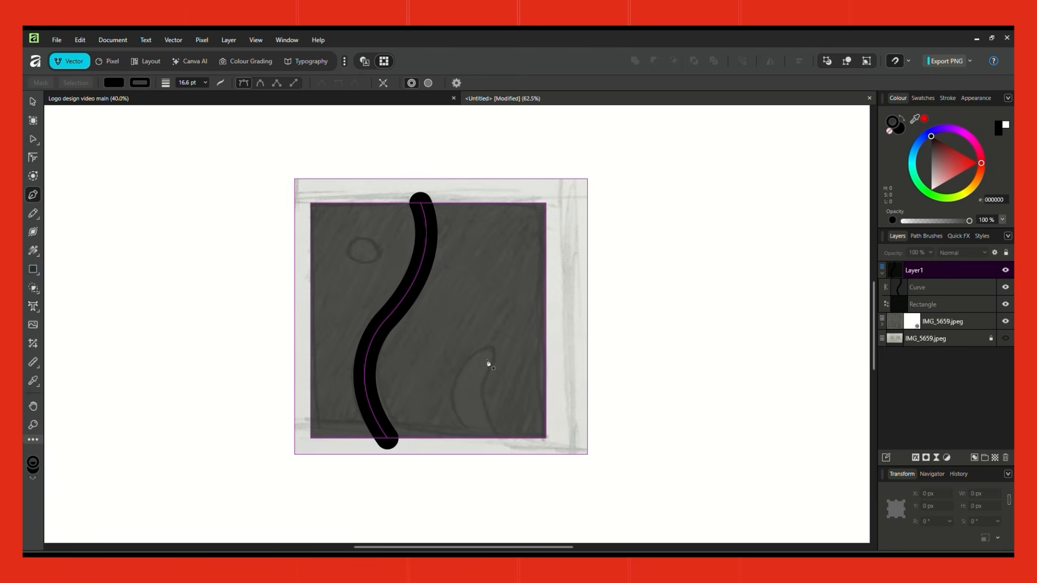
{"action": "left_click", "coordinate": [491, 352]}
{"action": "left_click_drag", "start_coordinate": [489, 440], "coordinate": [533, 481]}
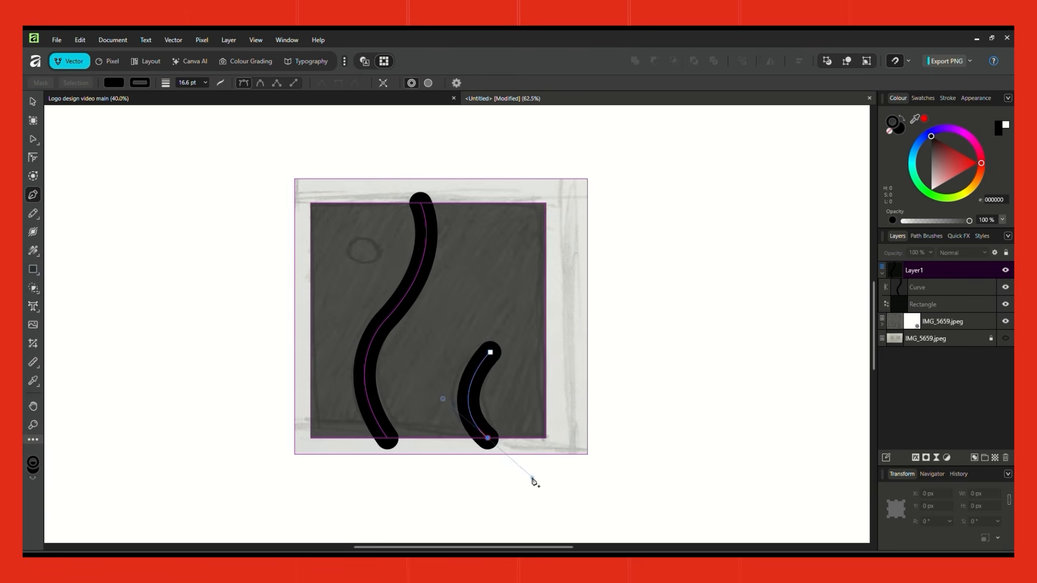
{"action": "key", "text": "Escape"}
{"action": "key", "text": "v"}
Step: Draw a circle over the small sketched circle with the Ellipse tool, remove its stroke and enlarge it to match the sketch
{"action": "left_click", "coordinate": [35, 271]}
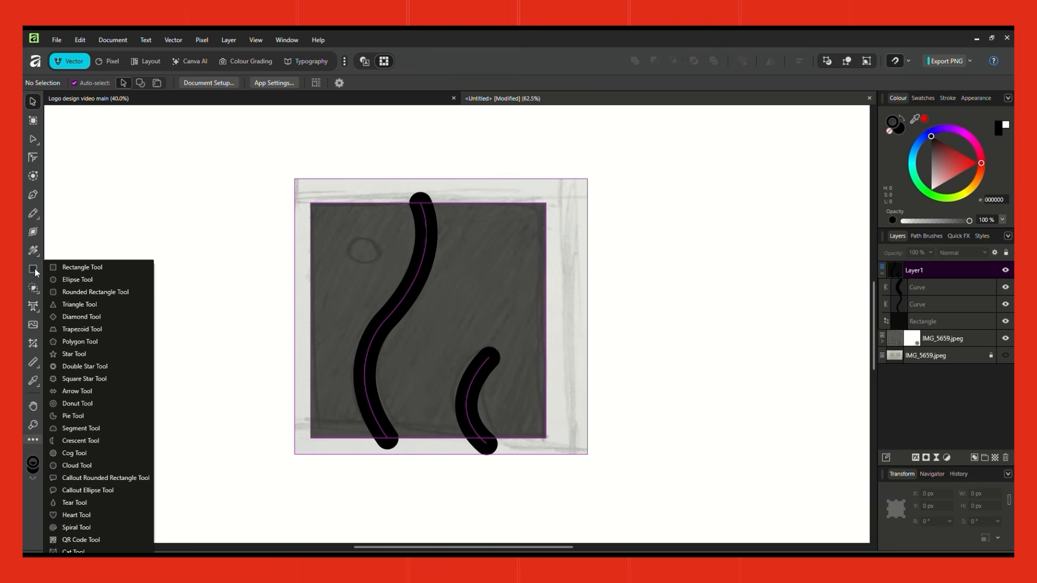
{"action": "left_click", "coordinate": [73, 279]}
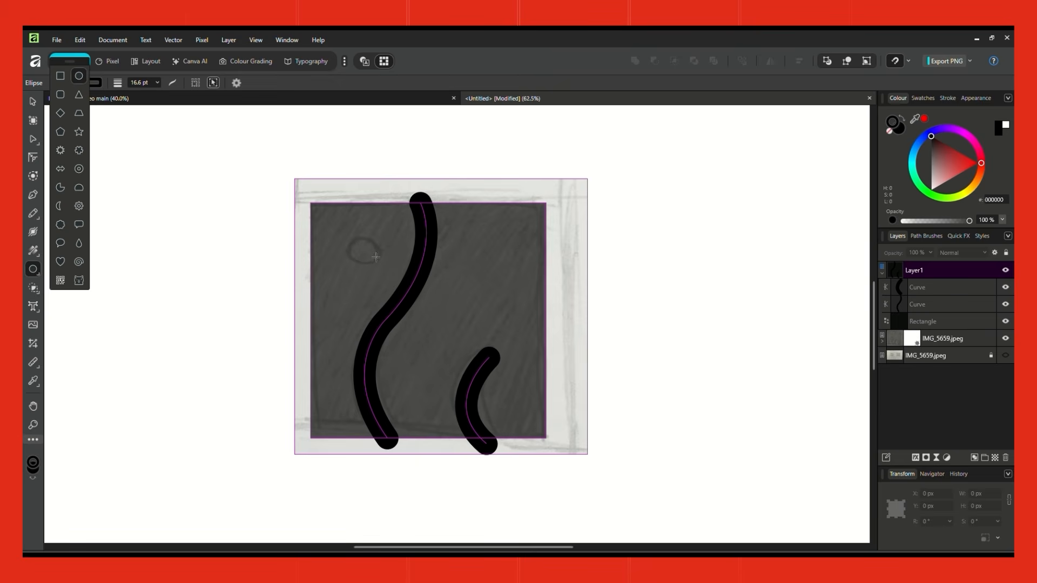
{"action": "left_click_drag", "start_coordinate": [364, 251], "coordinate": [382, 234]}
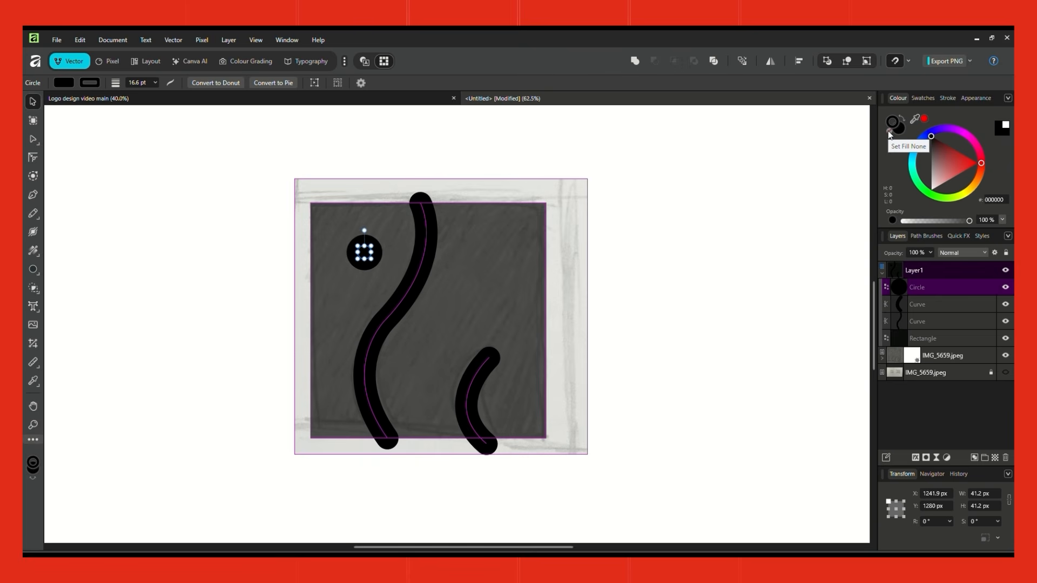
{"action": "left_click", "coordinate": [888, 131]}
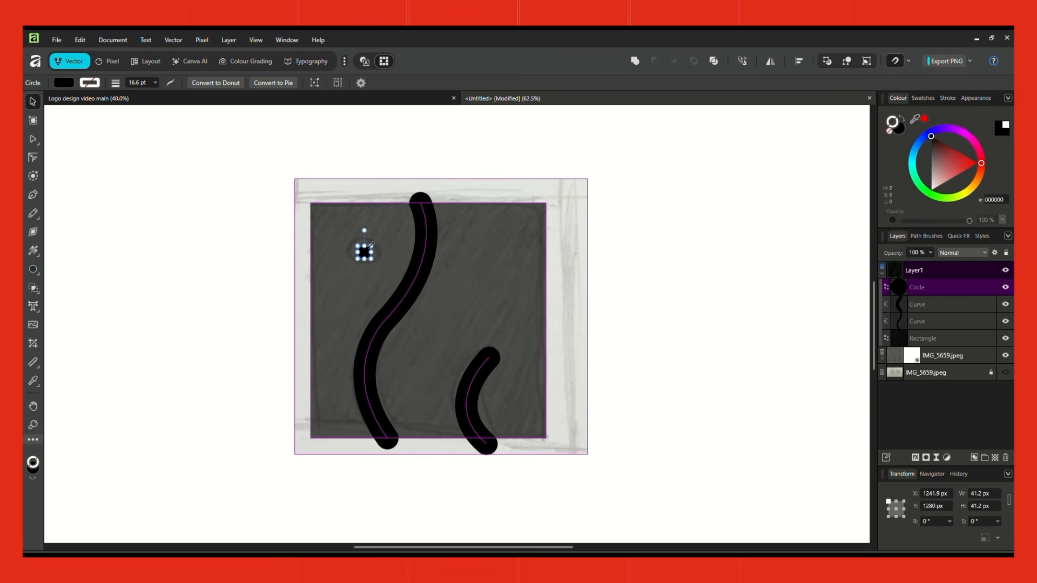
{"action": "left_click_drag", "start_coordinate": [375, 242], "coordinate": [385, 231]}
{"action": "left_click", "coordinate": [671, 312]}
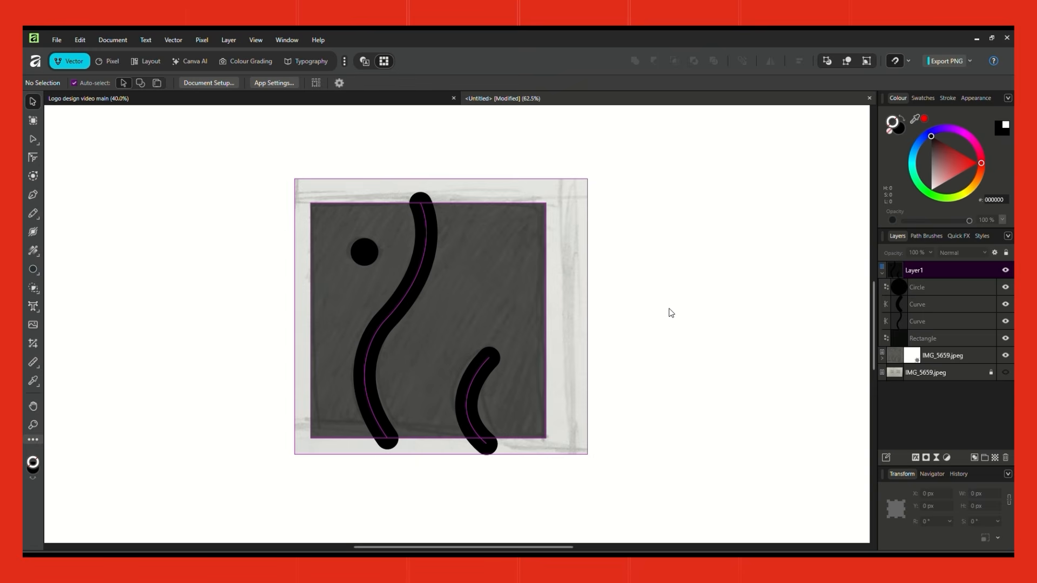
{"action": "left_click", "coordinate": [413, 293]}
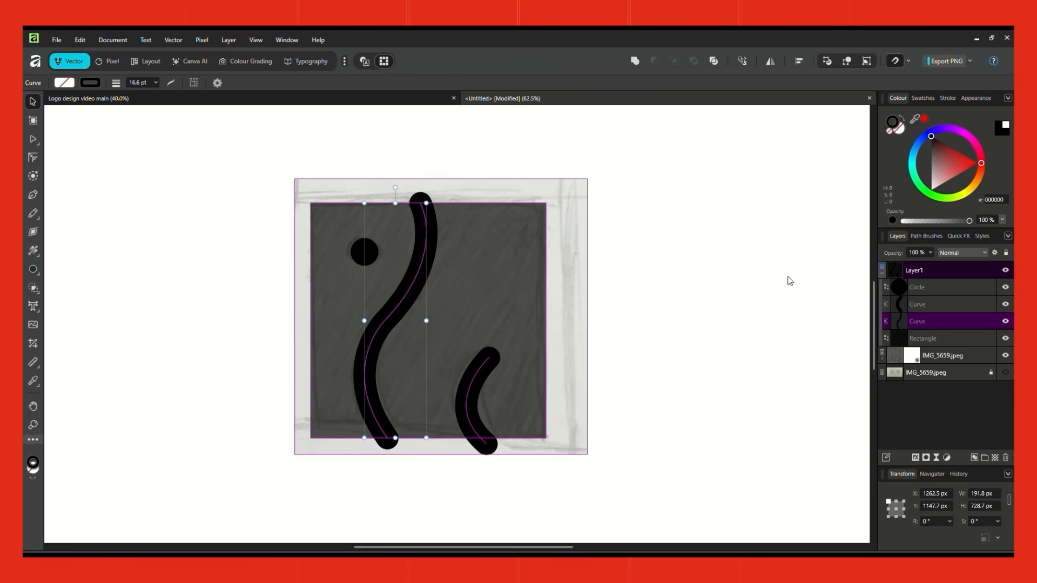
{"action": "left_click", "coordinate": [458, 411]}
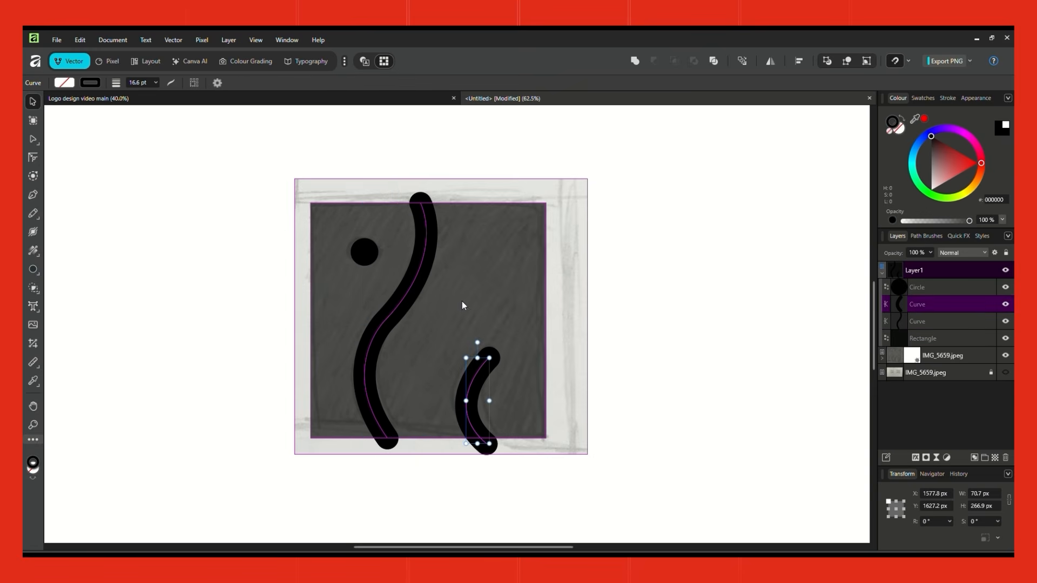
{"action": "left_click", "coordinate": [674, 351]}
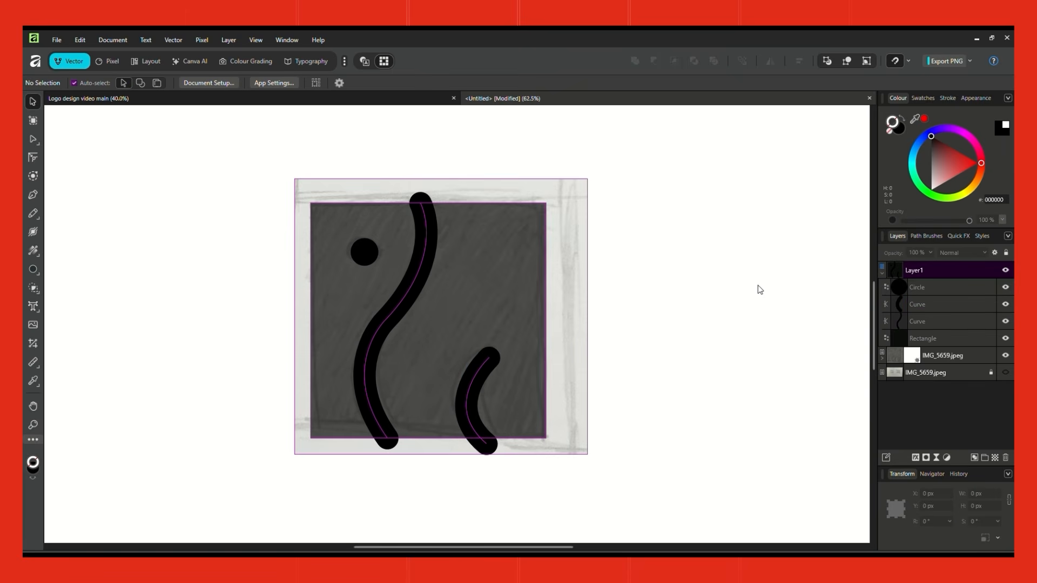
Step: Expand the strokes of the long S-curve and the short crescent curve into filled outline shapes
{"action": "left_click", "coordinate": [410, 286]}
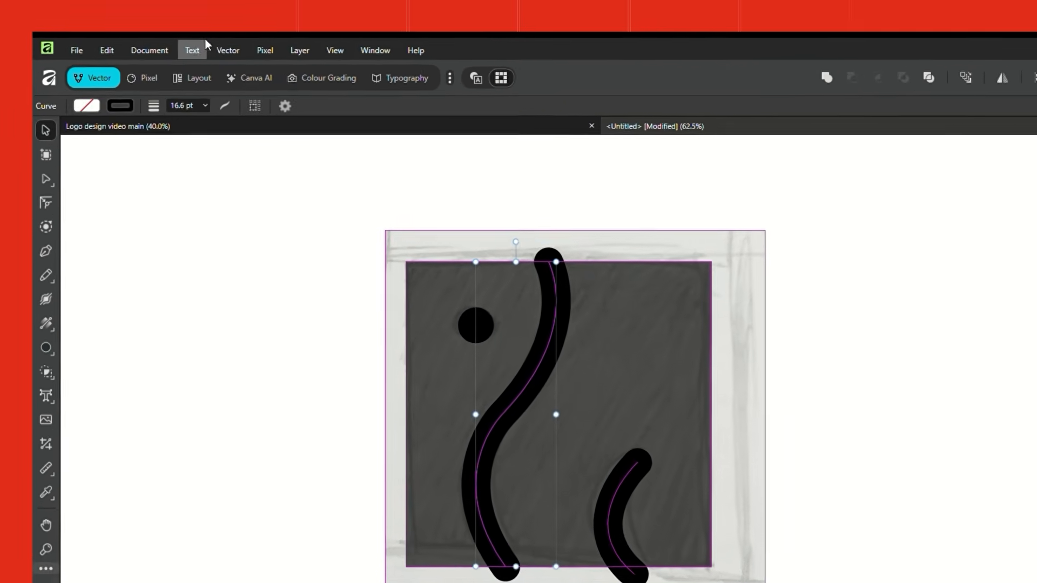
{"action": "left_click", "coordinate": [179, 41]}
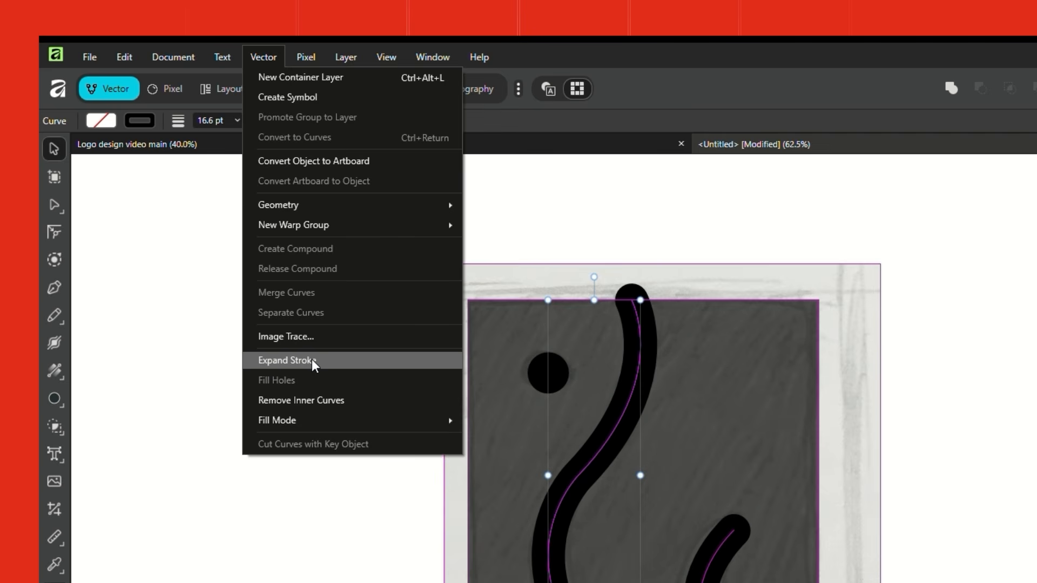
{"action": "left_click", "coordinate": [312, 358]}
{"action": "left_click", "coordinate": [870, 407]}
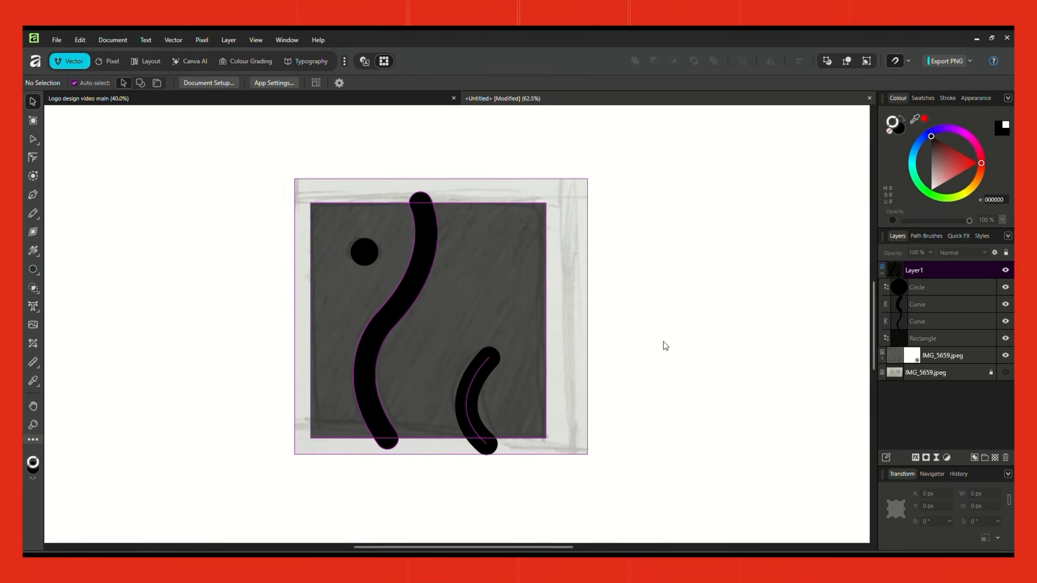
{"action": "left_click", "coordinate": [472, 377]}
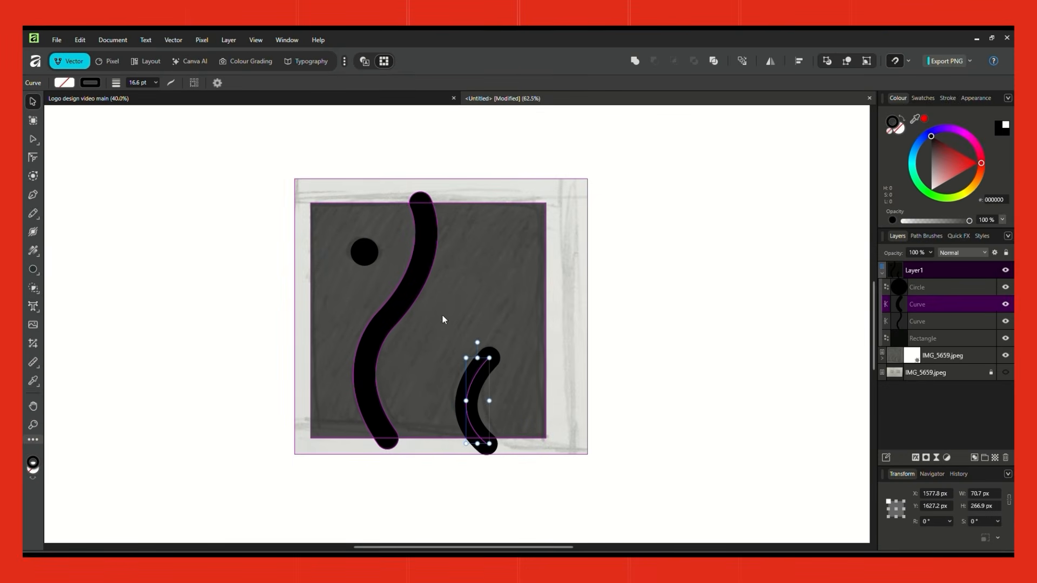
{"action": "left_click", "coordinate": [176, 40]}
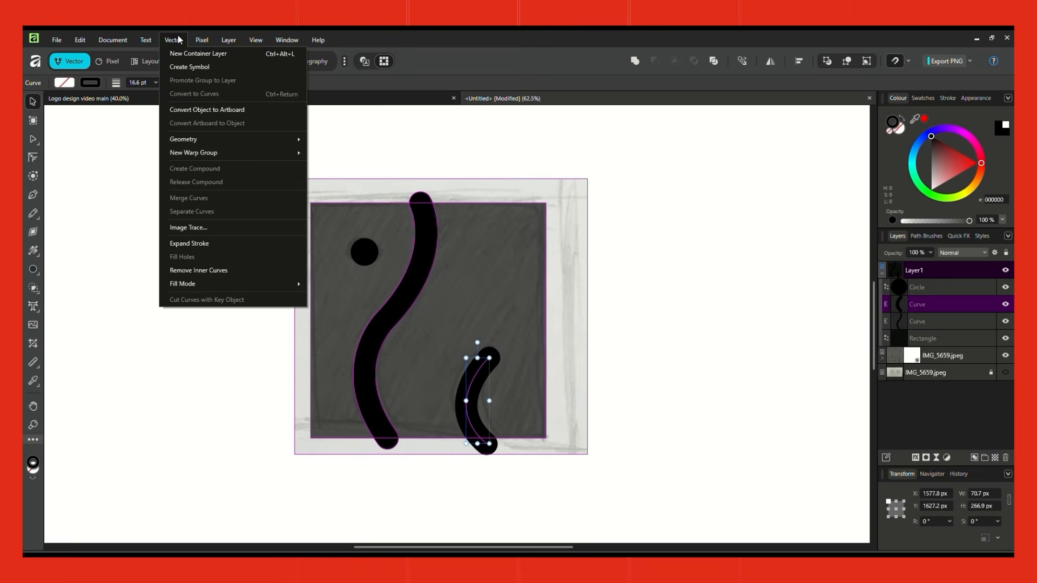
{"action": "left_click", "coordinate": [199, 243]}
{"action": "left_click", "coordinate": [670, 354]}
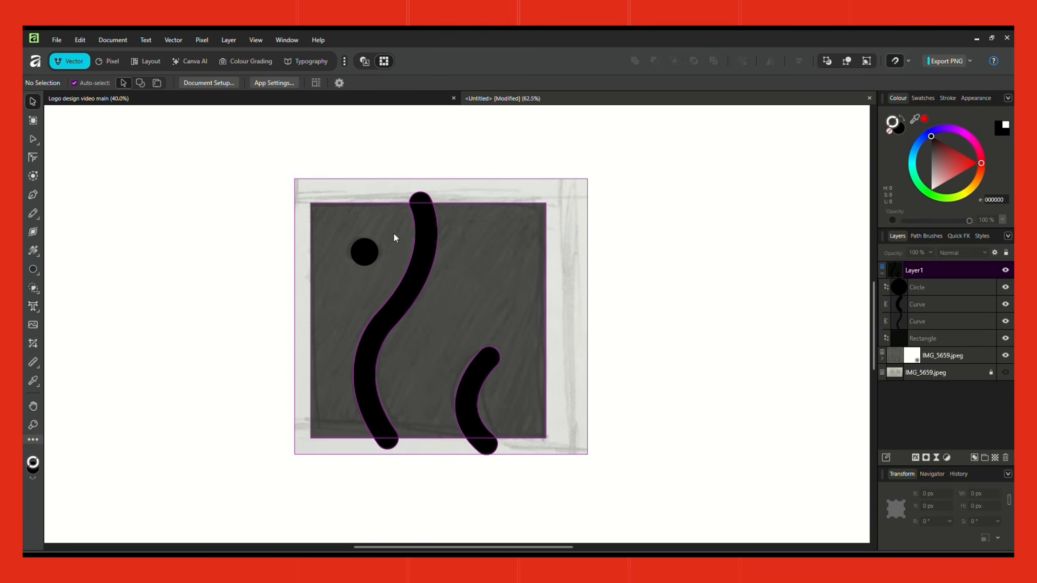
Step: Raise the square's layer opacity to the maximum so its fill is solid black
{"action": "left_click", "coordinate": [934, 338]}
{"action": "left_click", "coordinate": [930, 252]}
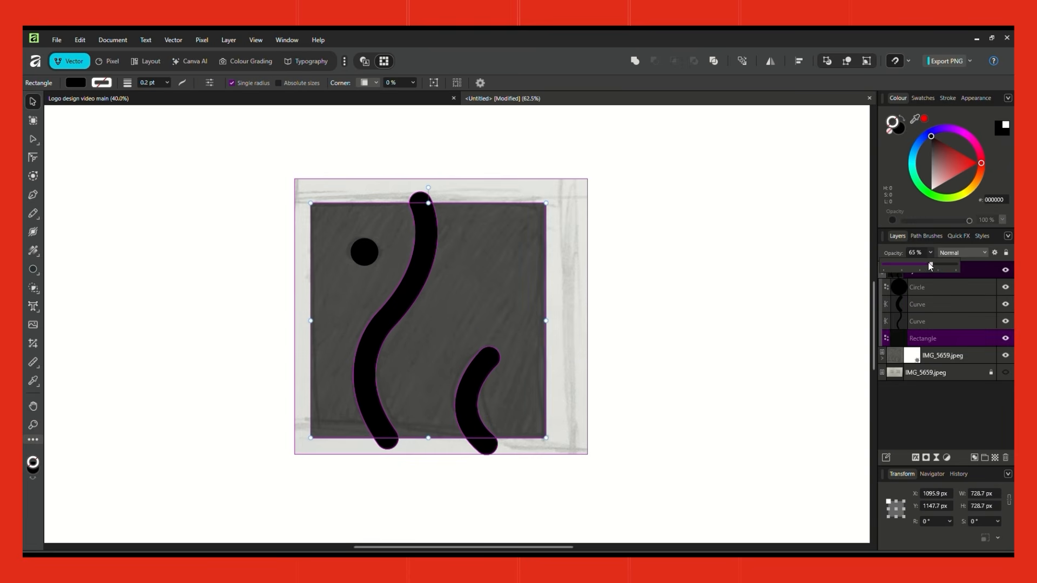
{"action": "left_click_drag", "start_coordinate": [931, 264], "coordinate": [966, 262]}
Step: Cut the wavy band, crescent and circle out of the square with the Shape Builder tool, removing the ends that overhang its edges
{"action": "key", "text": "ctrl+a"}
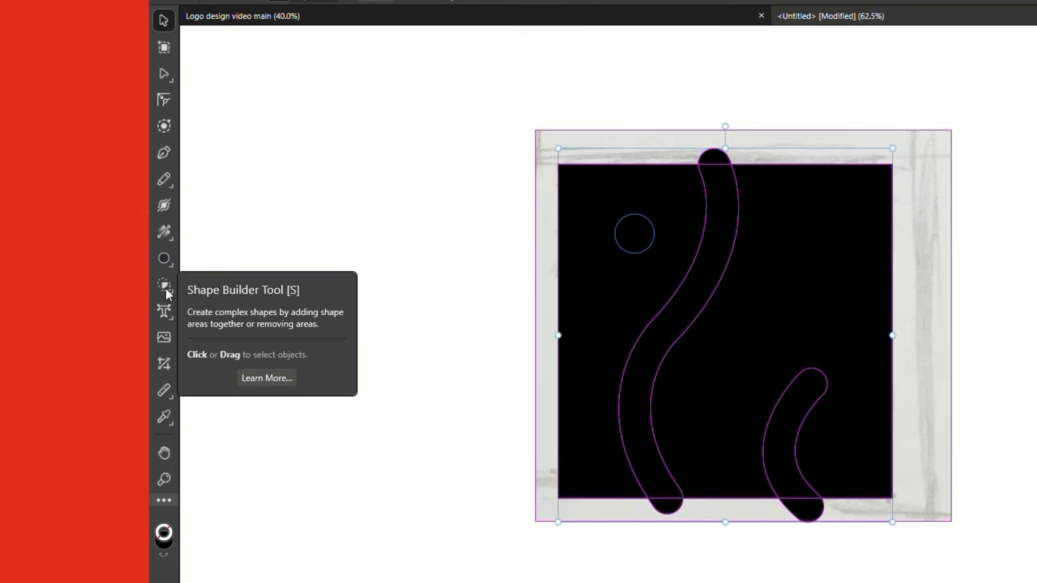
{"action": "left_click", "coordinate": [163, 289]}
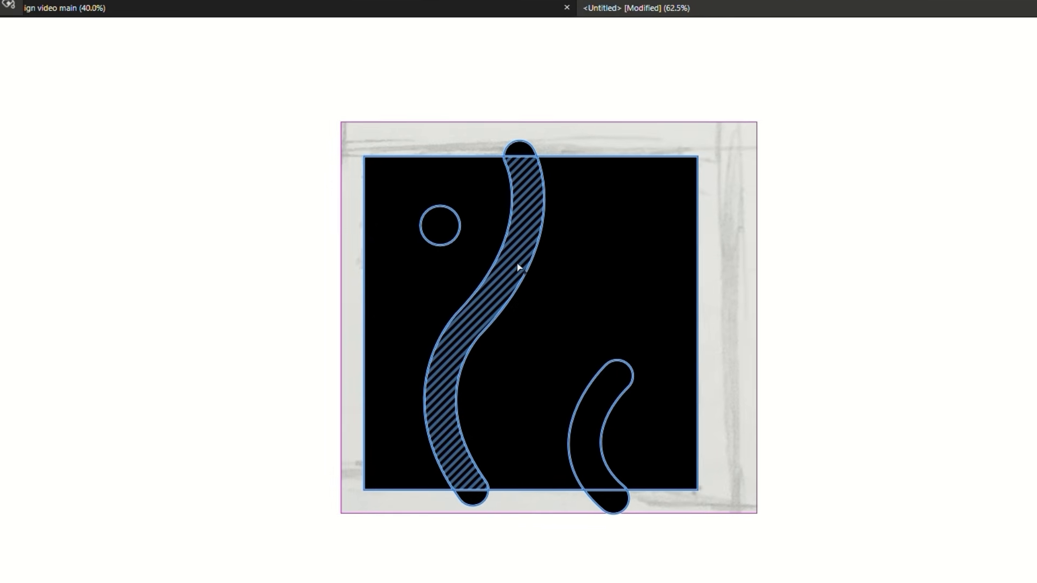
{"action": "left_click", "coordinate": [517, 266]}
{"action": "left_click", "coordinate": [520, 149], "text": "alt"}
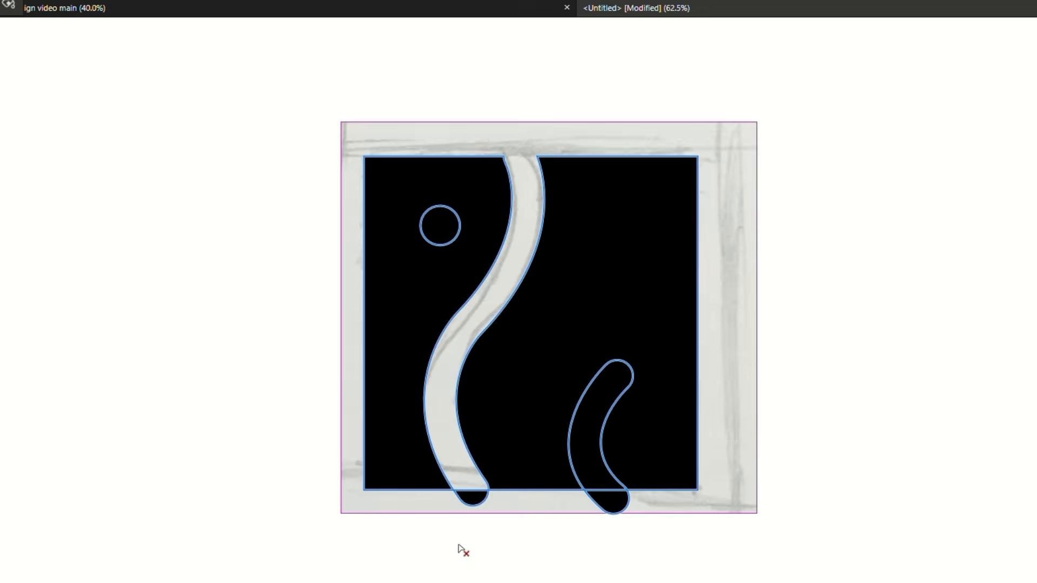
{"action": "left_click", "coordinate": [470, 504], "text": "alt"}
{"action": "left_click", "coordinate": [615, 500], "text": "alt"}
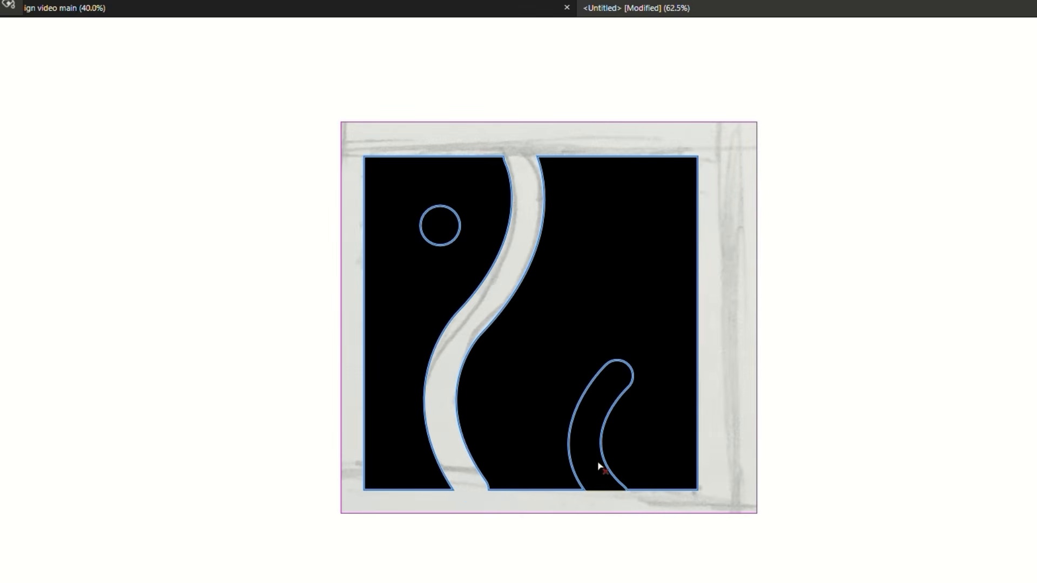
{"action": "left_click", "coordinate": [598, 466]}
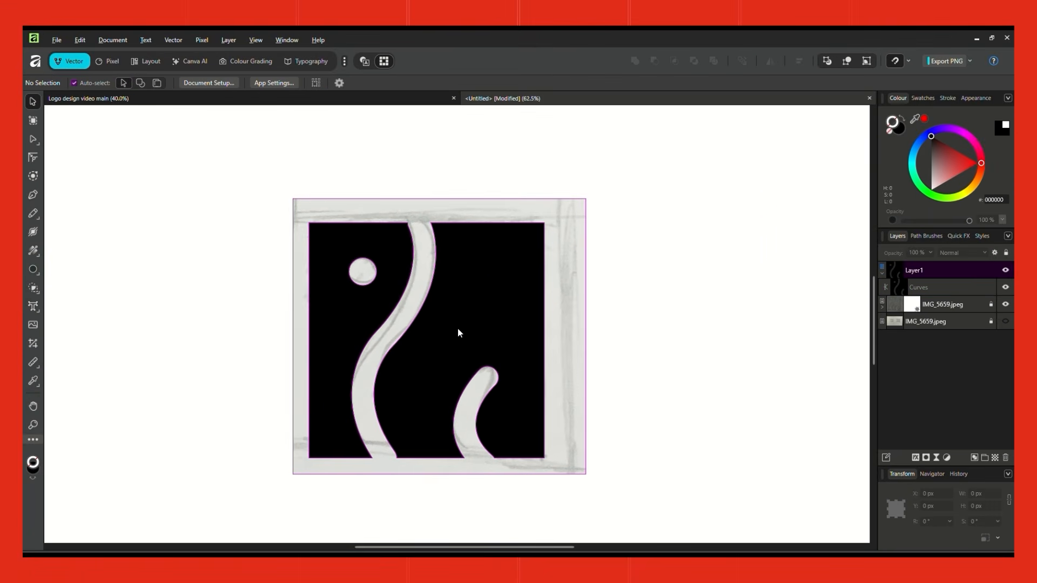
Step: Move the finished square logo off the sketch to the empty canvas beside it and deselect it
{"action": "left_click", "coordinate": [458, 333]}
{"action": "scroll", "coordinate": [620, 349], "scroll_direction": "down", "scroll_amount": 2}
{"action": "left_click_drag", "start_coordinate": [488, 380], "coordinate": [335, 354]}
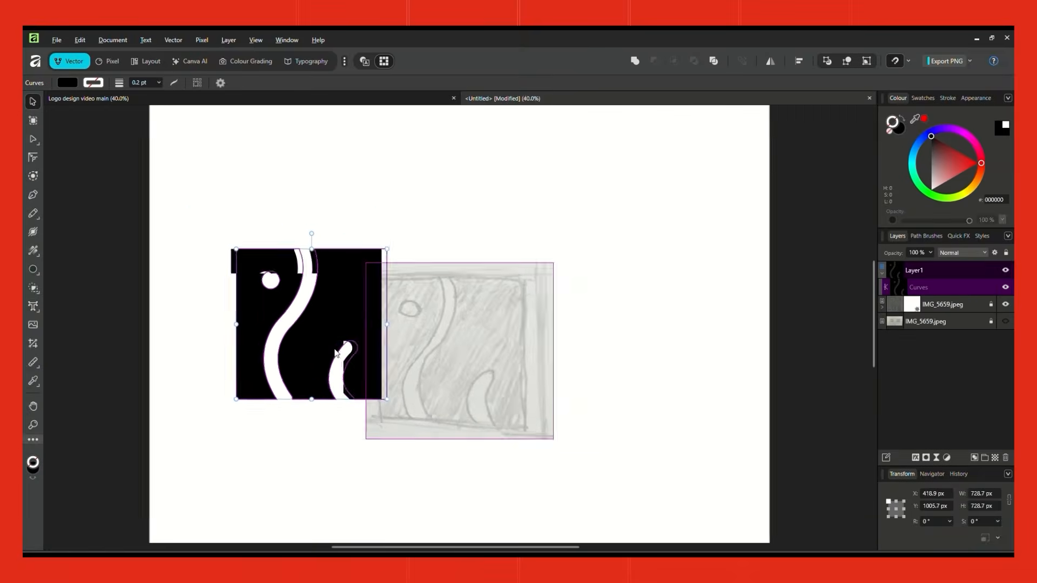
{"action": "left_click", "coordinate": [716, 318]}
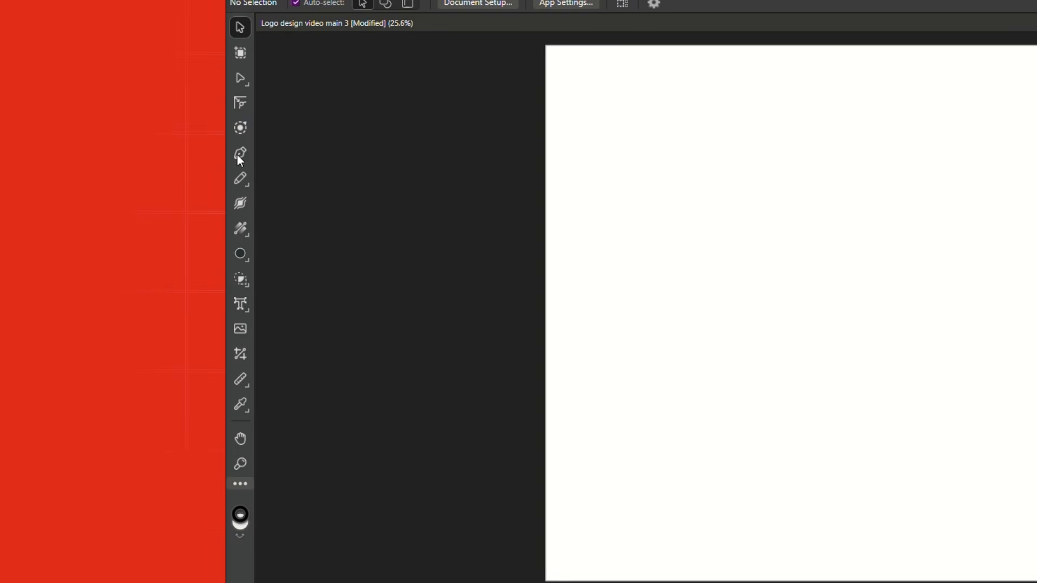
Step: Draw a vertical line about 1402 px long with the Pen tool in the left half of the blank canvas
{"action": "left_click", "coordinate": [238, 157]}
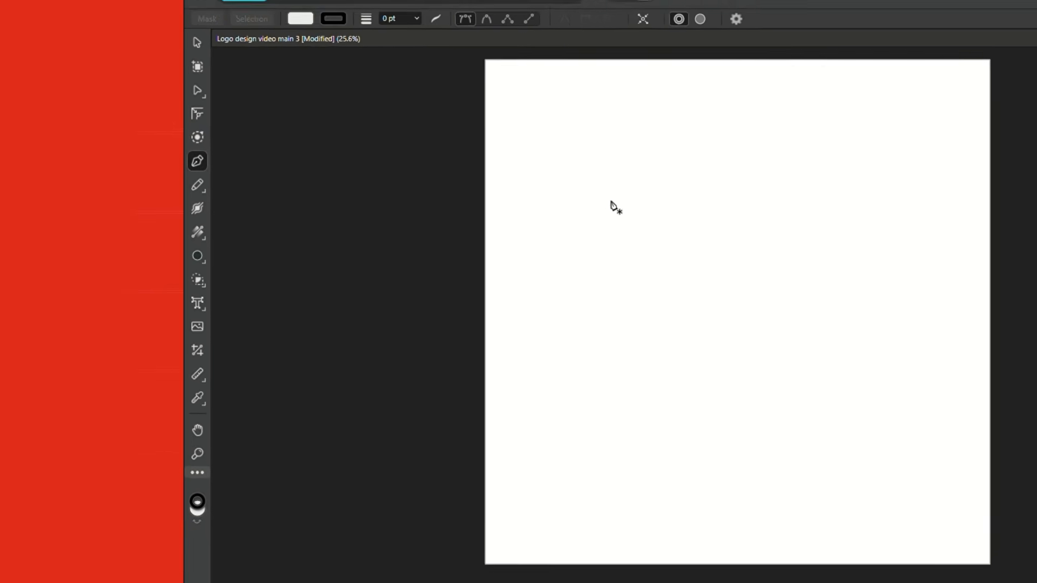
{"action": "left_click", "coordinate": [610, 196]}
{"action": "left_click", "coordinate": [609, 431]}
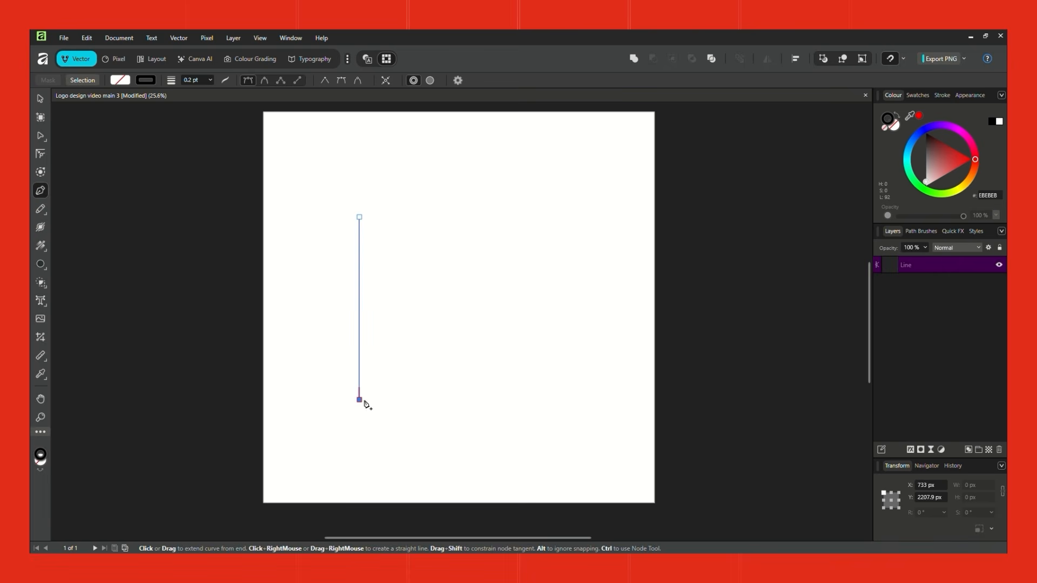
{"action": "left_click", "coordinate": [40, 99]}
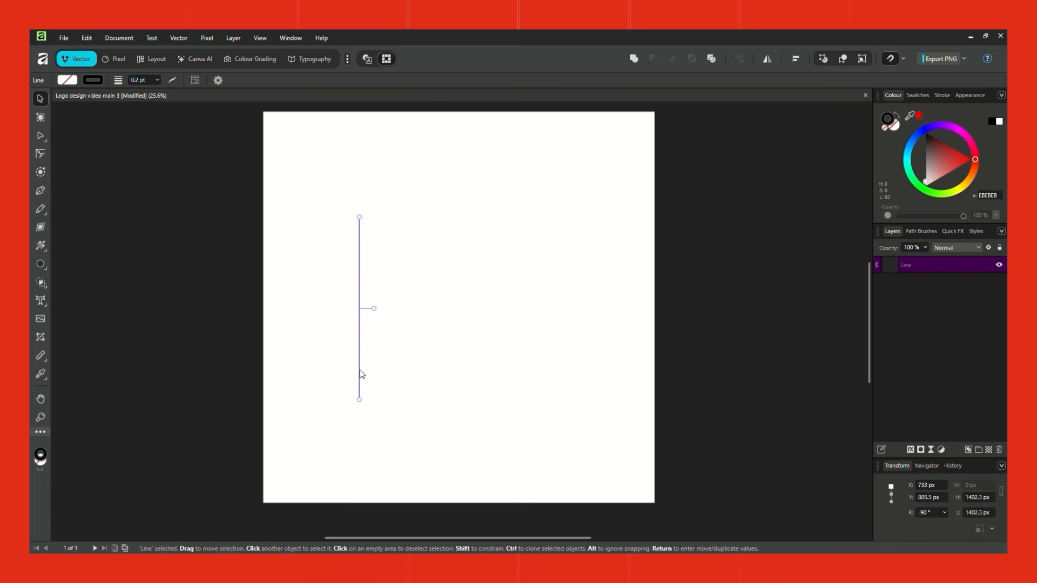
Step: Duplicate the vertical line twice to its right at the same small spacing
{"action": "left_click_drag", "start_coordinate": [360, 374], "coordinate": [370, 374]}
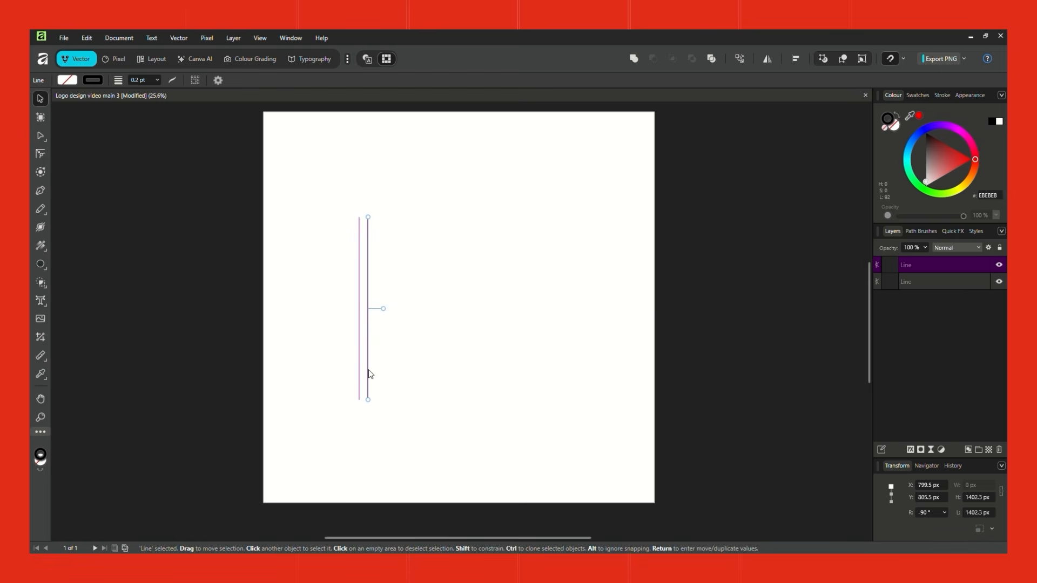
{"action": "key", "text": "ctrl+j"}
{"action": "left_click", "coordinate": [733, 305]}
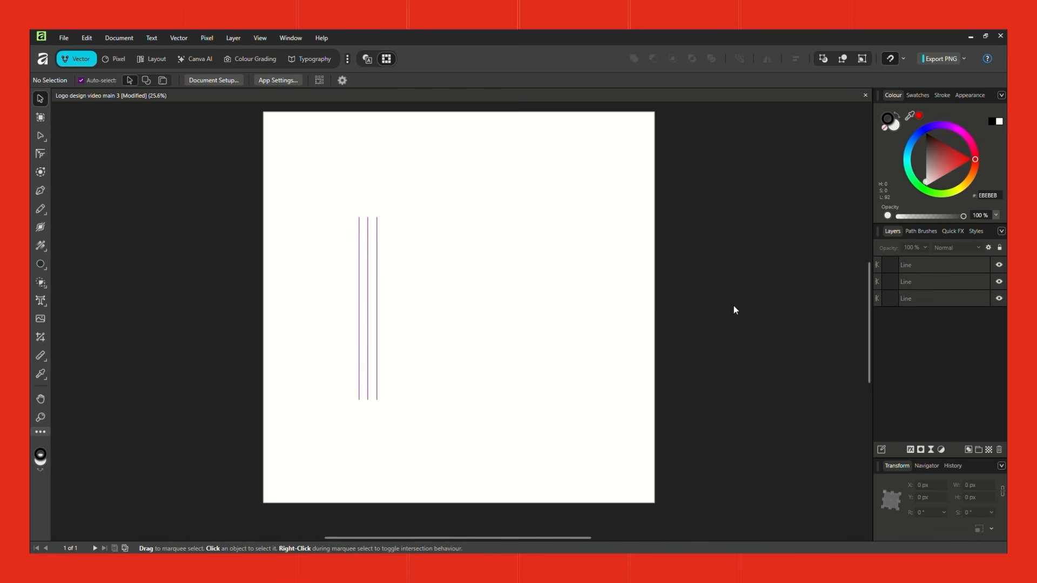
Step: Delete all three vertical lines from the canvas
{"action": "left_click", "coordinate": [378, 390]}
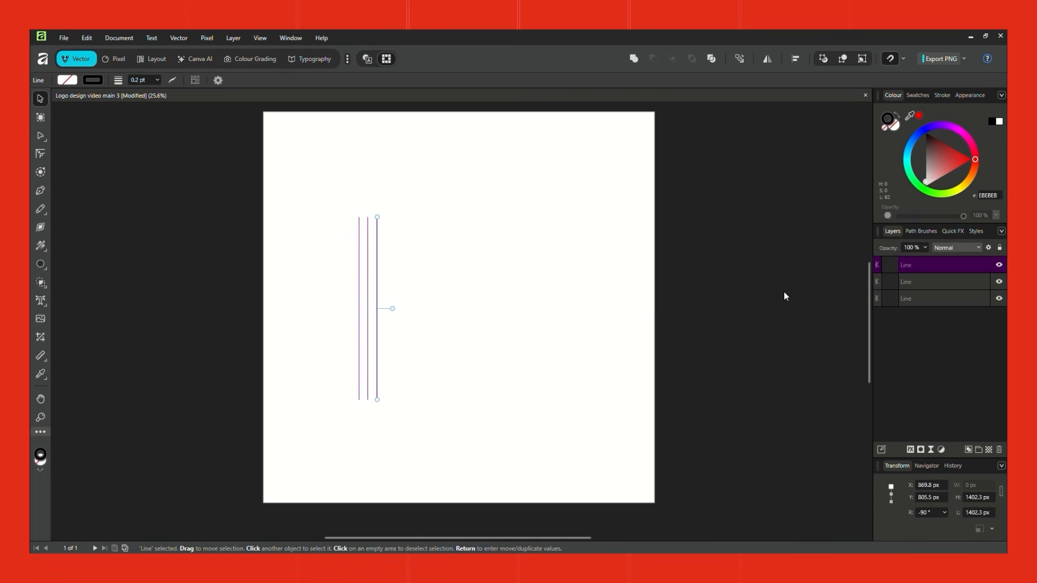
{"action": "left_click", "coordinate": [785, 296]}
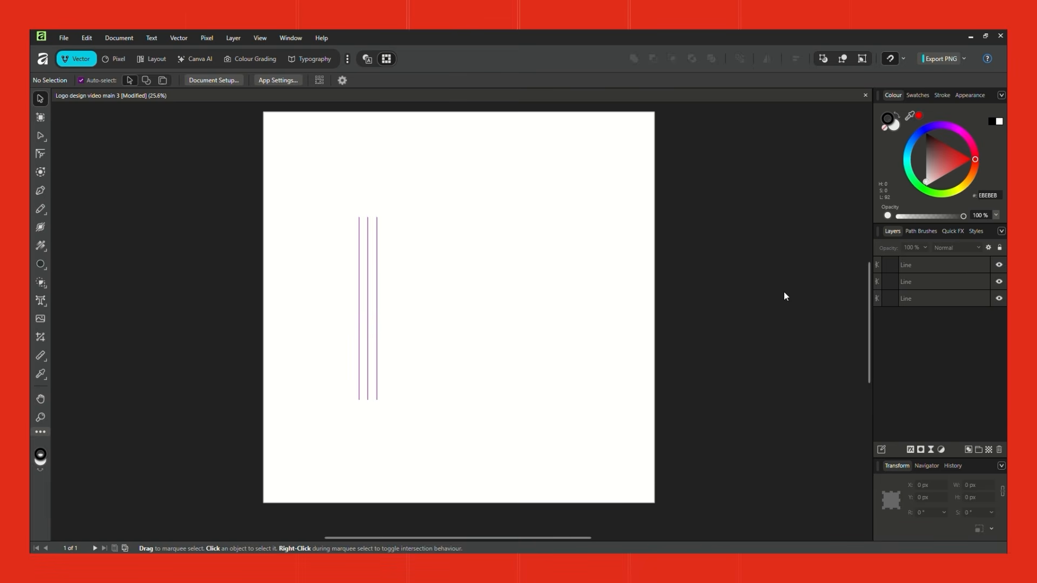
{"action": "key", "text": "ctrl+a"}
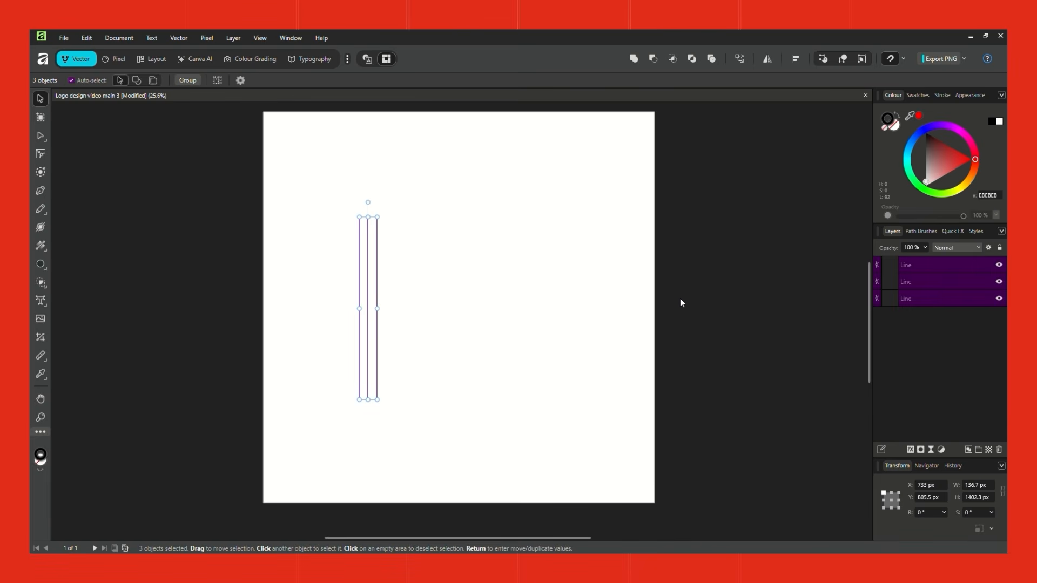
{"action": "key", "text": "Delete"}
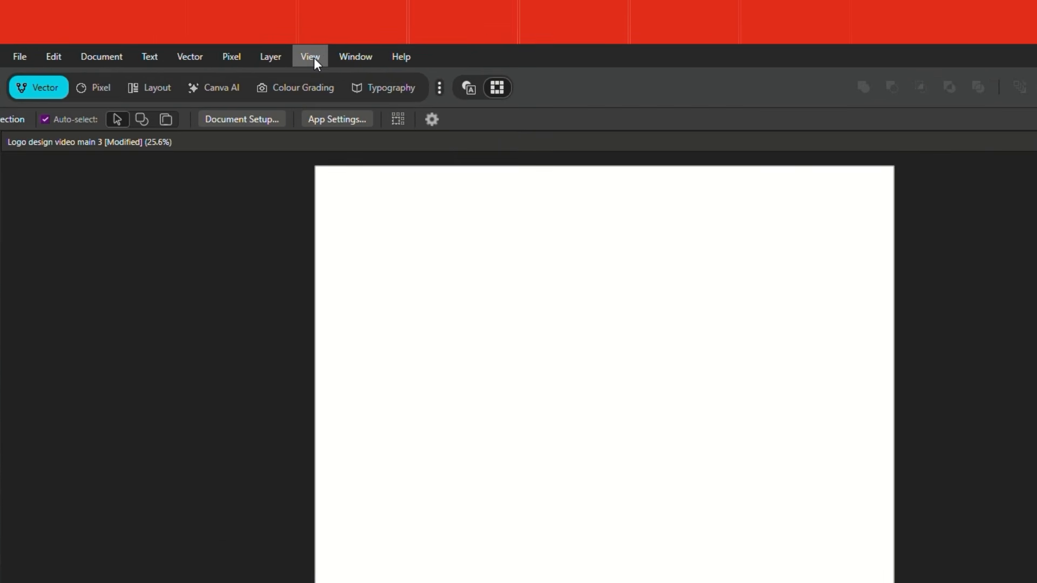
Step: Show the document grid in Basic mode and set its spacing to 161.8 px
{"action": "left_click", "coordinate": [313, 58]}
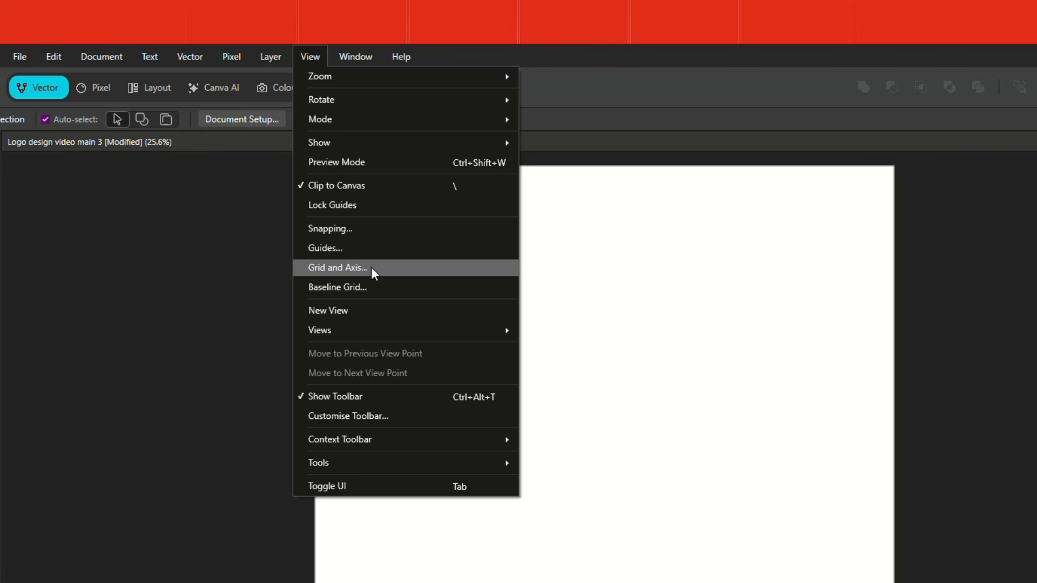
{"action": "left_click", "coordinate": [371, 267]}
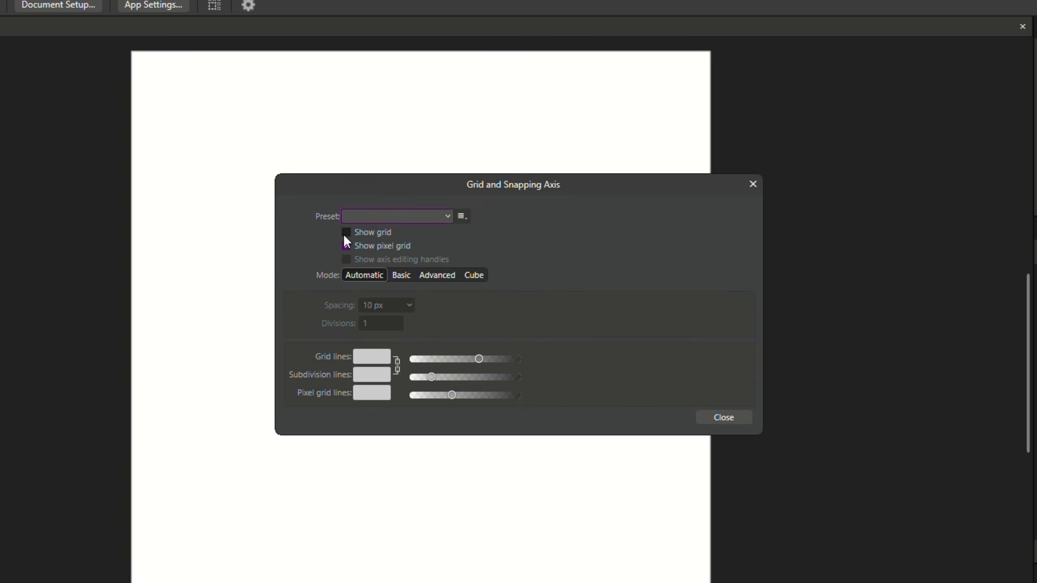
{"action": "left_click", "coordinate": [346, 235]}
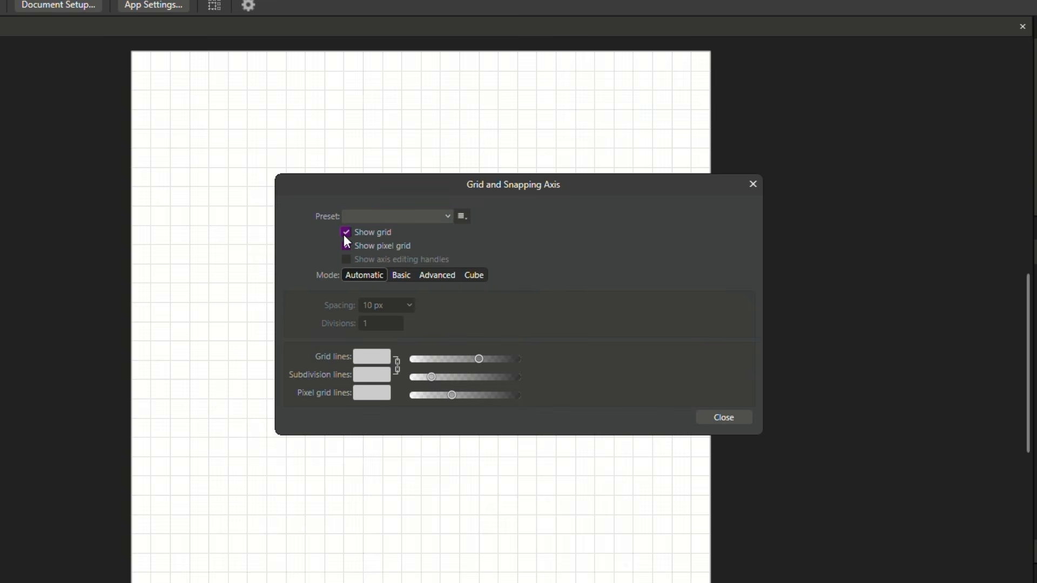
{"action": "left_click", "coordinate": [401, 274]}
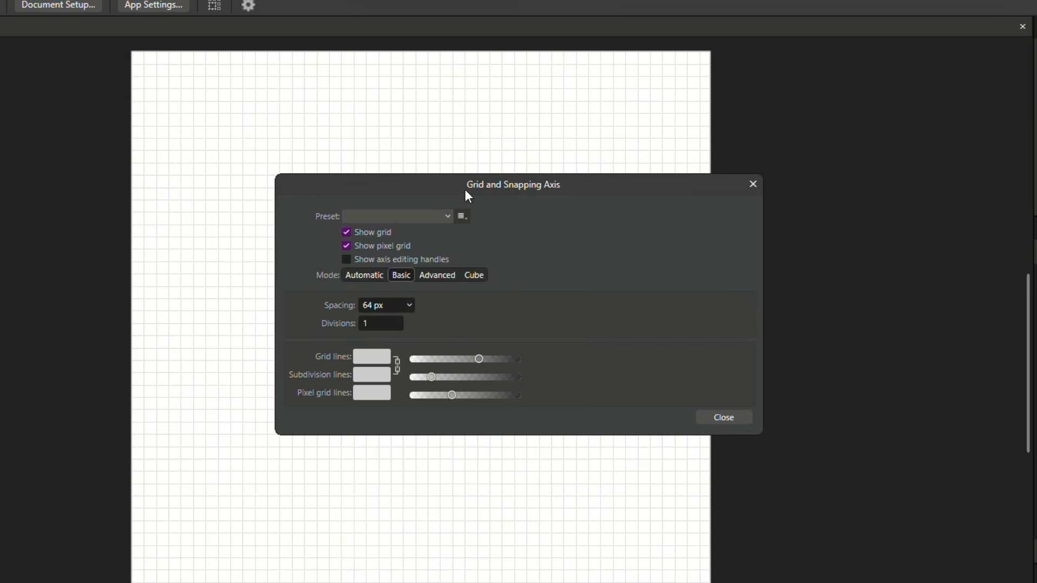
{"action": "left_click_drag", "start_coordinate": [466, 193], "coordinate": [674, 199]}
{"action": "left_click", "coordinate": [609, 321]}
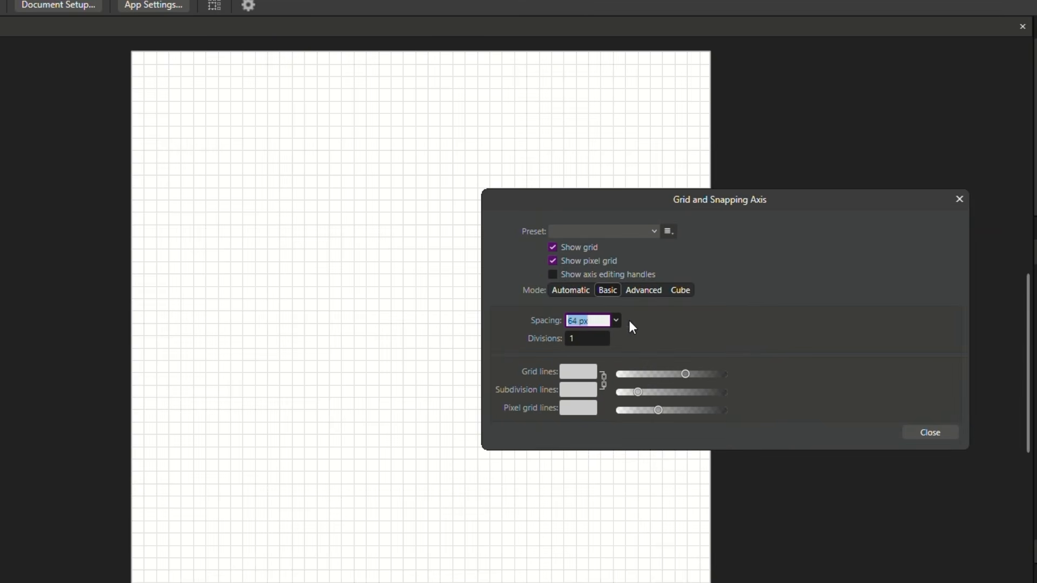
{"action": "left_click", "coordinate": [616, 320]}
{"action": "left_click_drag", "start_coordinate": [619, 338], "coordinate": [658, 338]}
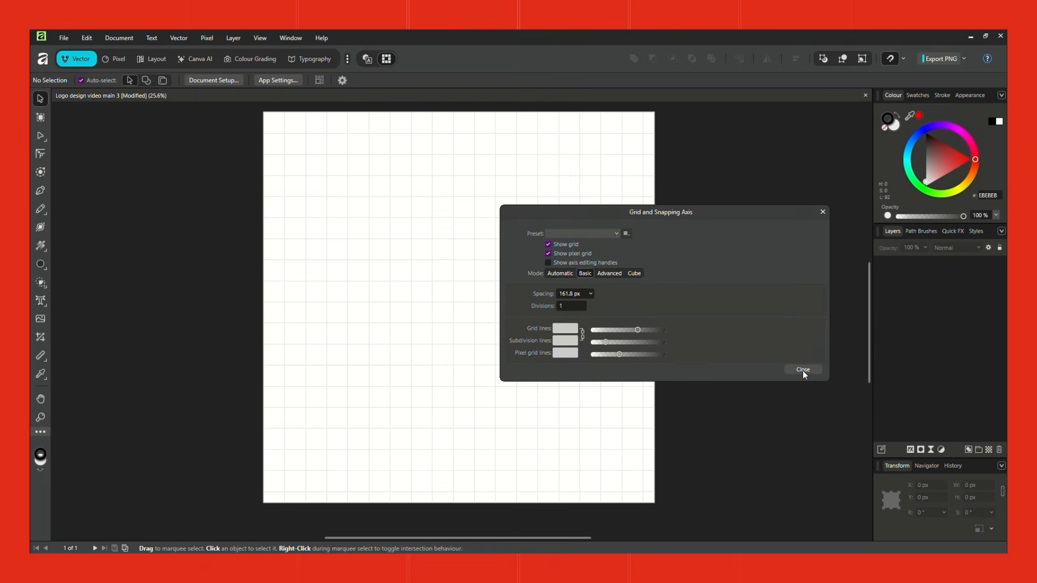
{"action": "left_click", "coordinate": [803, 370]}
Step: Draw a vertical line seven grid squares long with the Pen tool, snapped to the grid in the canvas's left half
{"action": "left_click", "coordinate": [40, 190]}
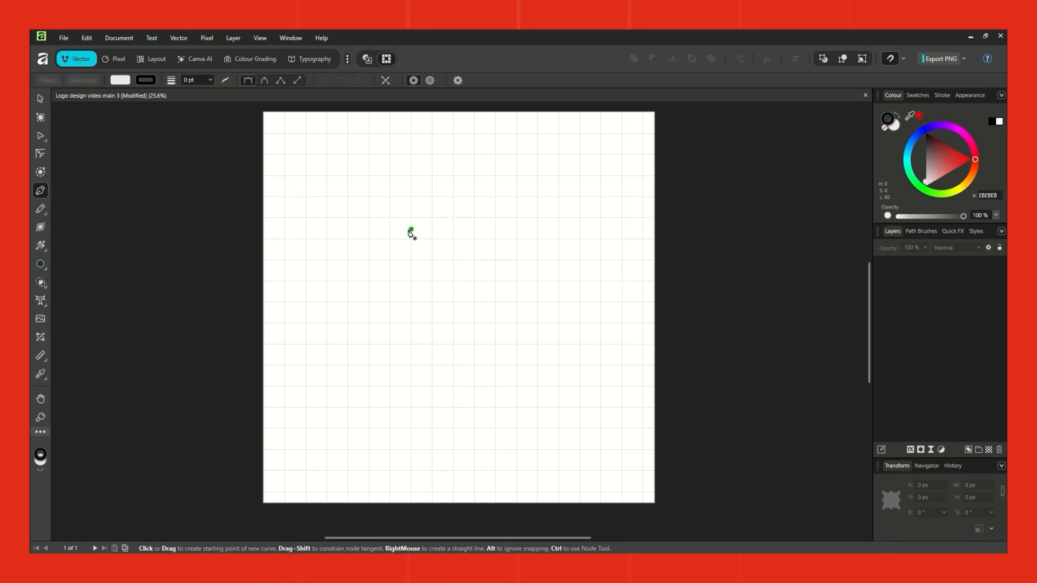
{"action": "left_click", "coordinate": [369, 217]}
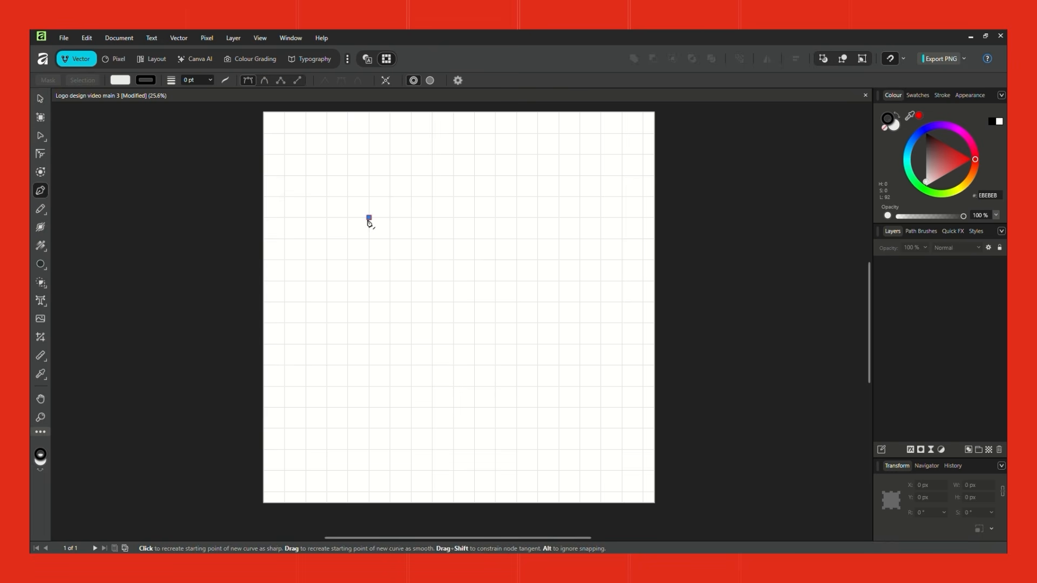
{"action": "left_click", "coordinate": [370, 365]}
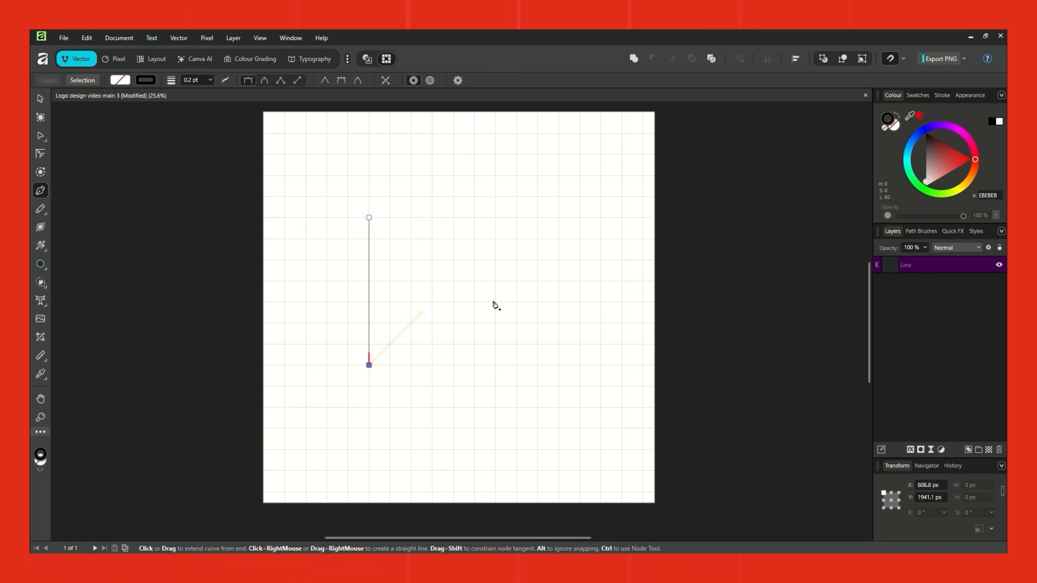
Step: Duplicate the vertical line seven times toward the right, spacing the copies one grid square apart to form eight parallel lines
{"action": "left_click", "coordinate": [40, 99]}
{"action": "left_click", "coordinate": [194, 266]}
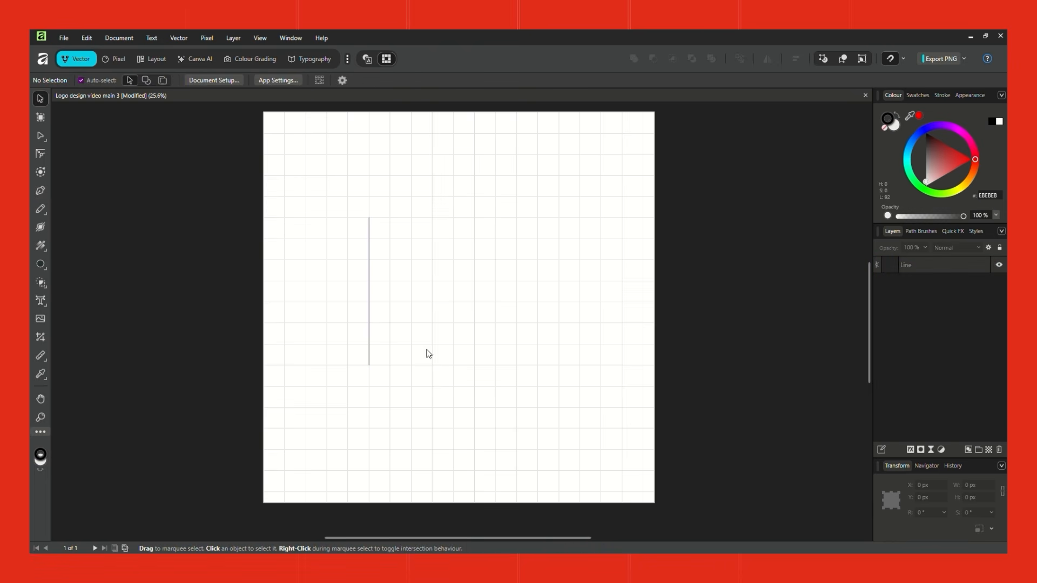
{"action": "scroll", "coordinate": [371, 344], "scroll_direction": "up", "scroll_amount": 2}
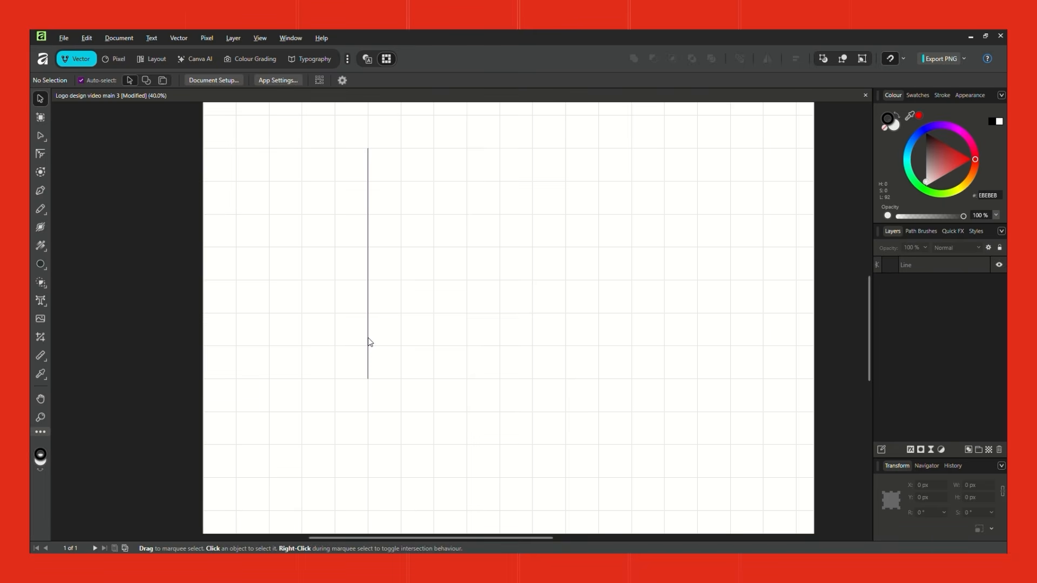
{"action": "left_click", "coordinate": [369, 342]}
{"action": "left_click_drag", "start_coordinate": [375, 342], "coordinate": [466, 336]}
{"action": "key", "text": "ctrl+j"}
{"action": "key", "text": "ctrl+j"}
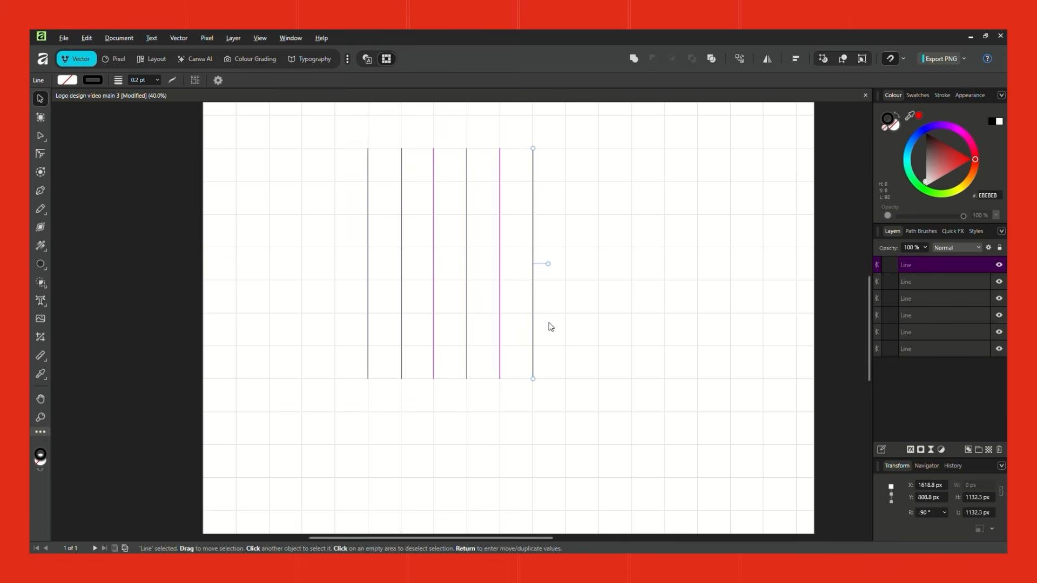
{"action": "left_click_drag", "start_coordinate": [534, 323], "coordinate": [566, 329]}
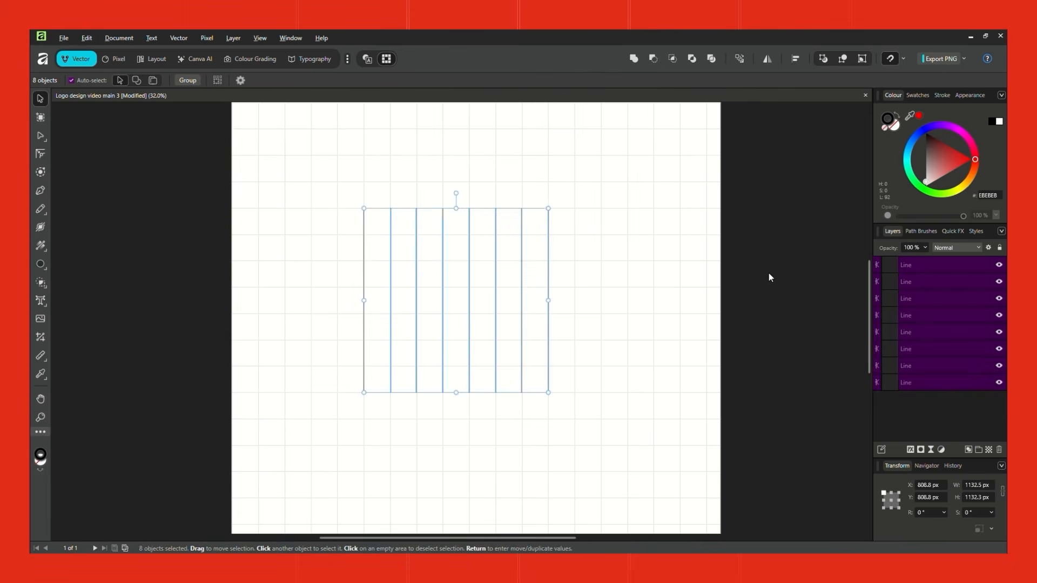
Step: Duplicate all eight vertical lines and rotate the copies 90° to form evenly spaced horizontal lines across them
{"action": "left_click", "coordinate": [753, 282]}
{"action": "left_click_drag", "start_coordinate": [764, 268], "coordinate": [295, 398]}
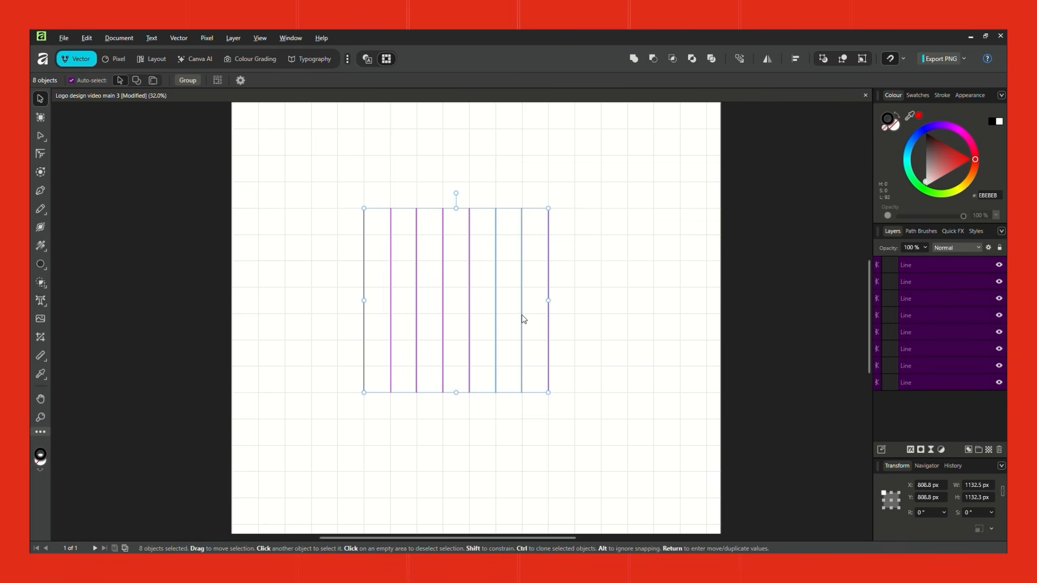
{"action": "left_click_drag", "start_coordinate": [523, 319], "coordinate": [544, 319]}
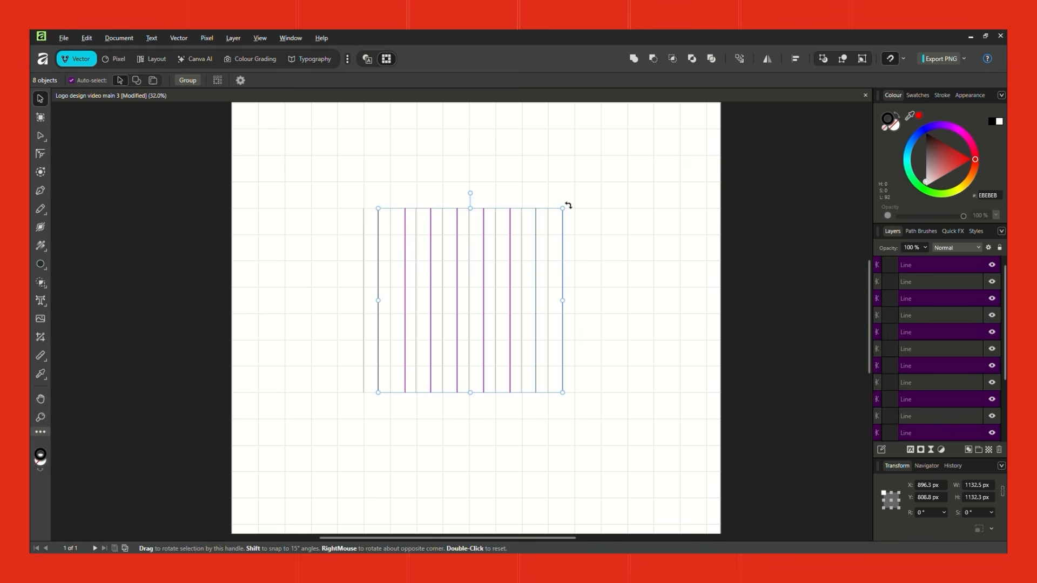
{"action": "left_click_drag", "start_coordinate": [568, 206], "coordinate": [578, 396]}
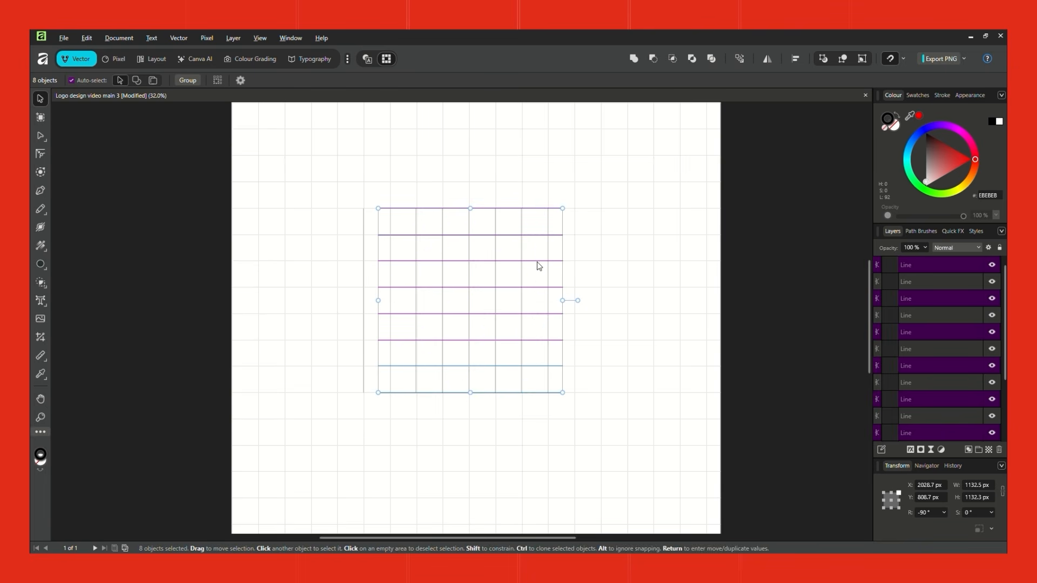
Step: Stretch the eight horizontal lines to eleven grid squares long, extending two squares beyond the outer vertical lines on each side
{"action": "left_click_drag", "start_coordinate": [563, 300], "coordinate": [602, 301]}
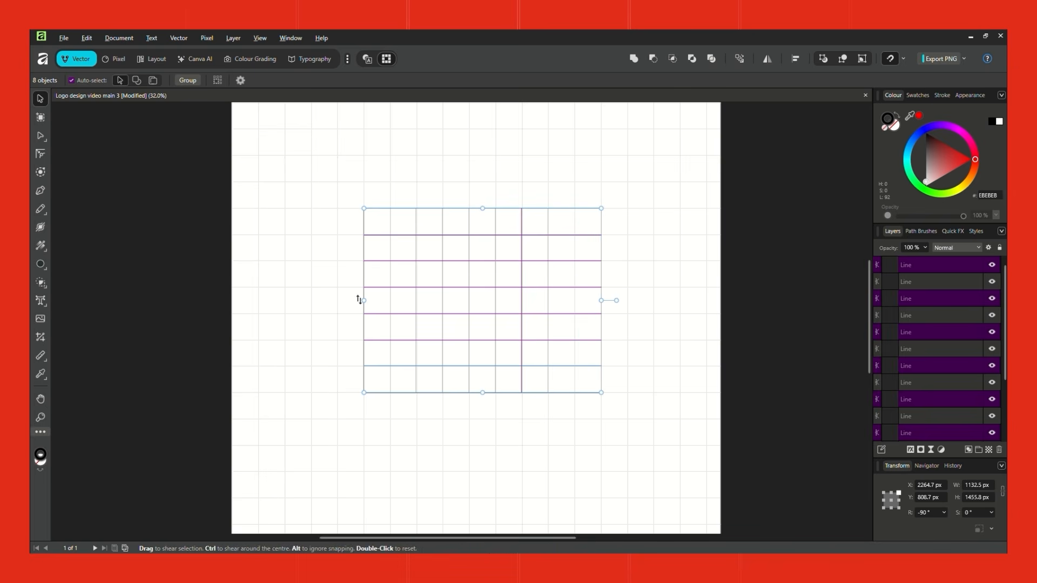
{"action": "left_click_drag", "start_coordinate": [364, 300], "coordinate": [315, 301]}
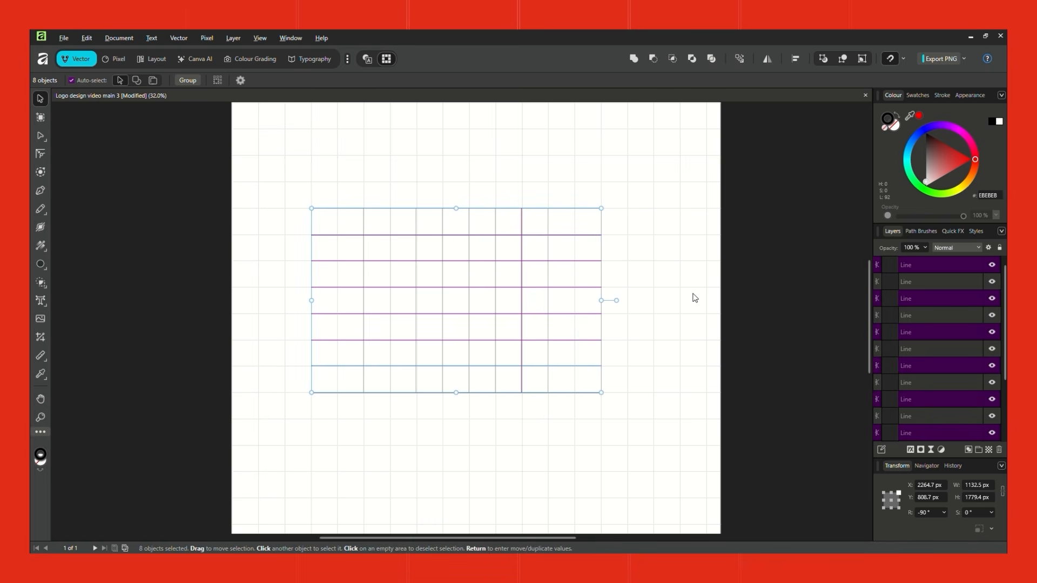
{"action": "left_click", "coordinate": [764, 283]}
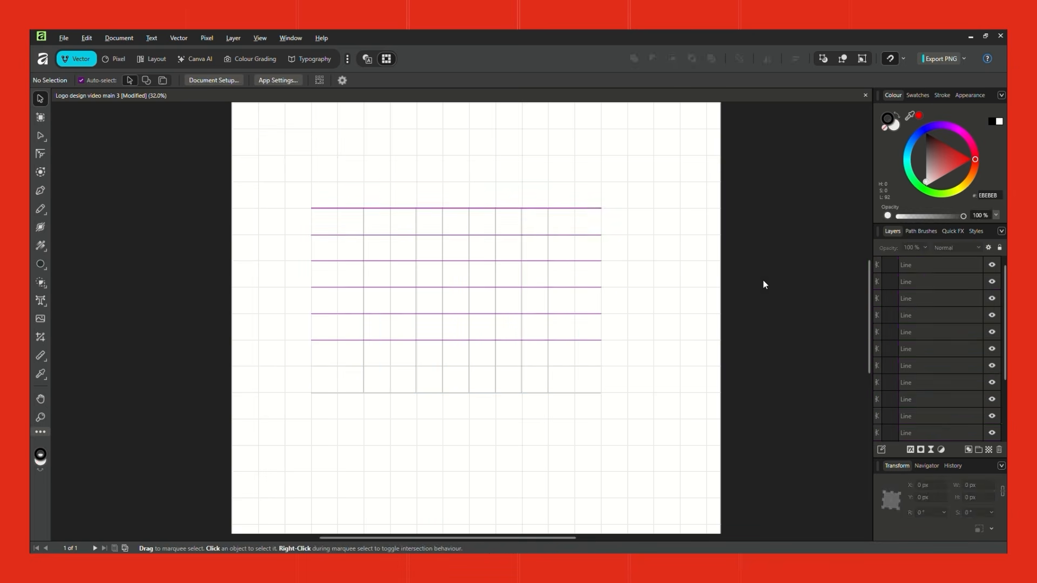
Step: Stretch the eight vertical lines one grid square upward and one downward, making them nine squares long
{"action": "left_click_drag", "start_coordinate": [456, 208], "coordinate": [456, 182]}
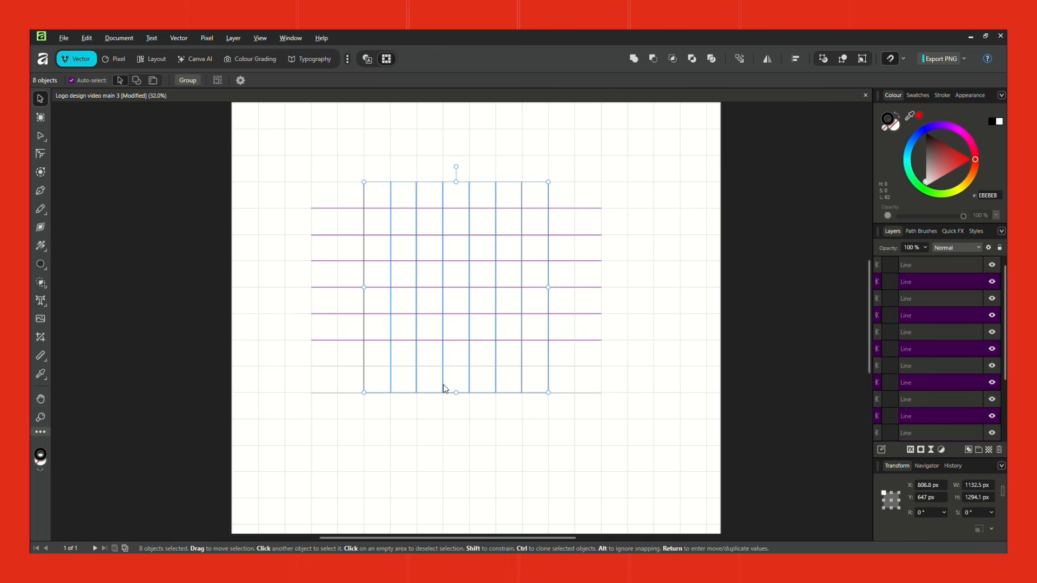
{"action": "left_click_drag", "start_coordinate": [456, 393], "coordinate": [457, 419]}
{"action": "left_click", "coordinate": [783, 307]}
Step: Hide the document grid so only the drawn lines remain on the canvas
{"action": "left_click", "coordinate": [259, 38]}
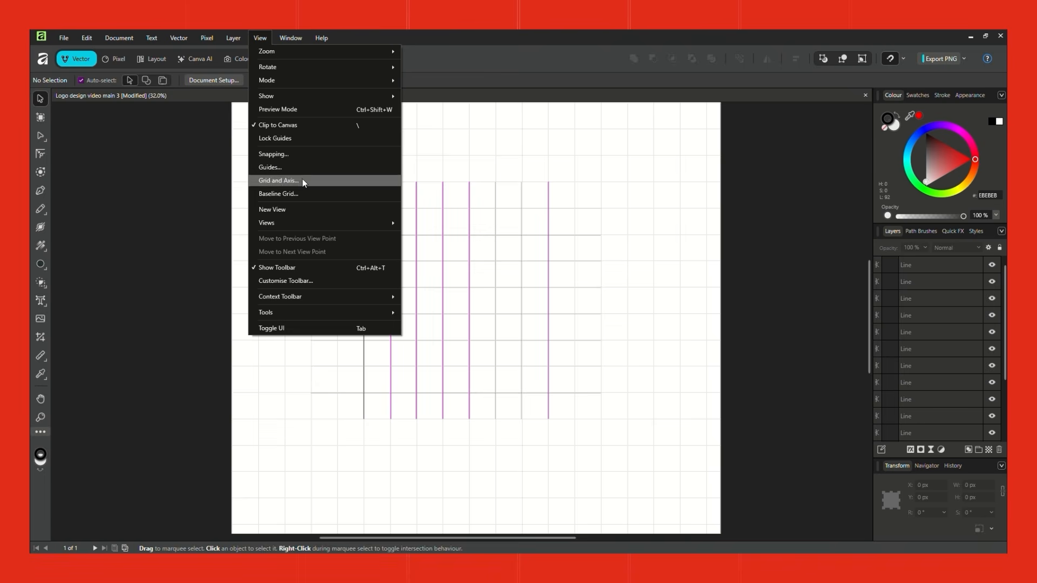
{"action": "left_click", "coordinate": [676, 244]}
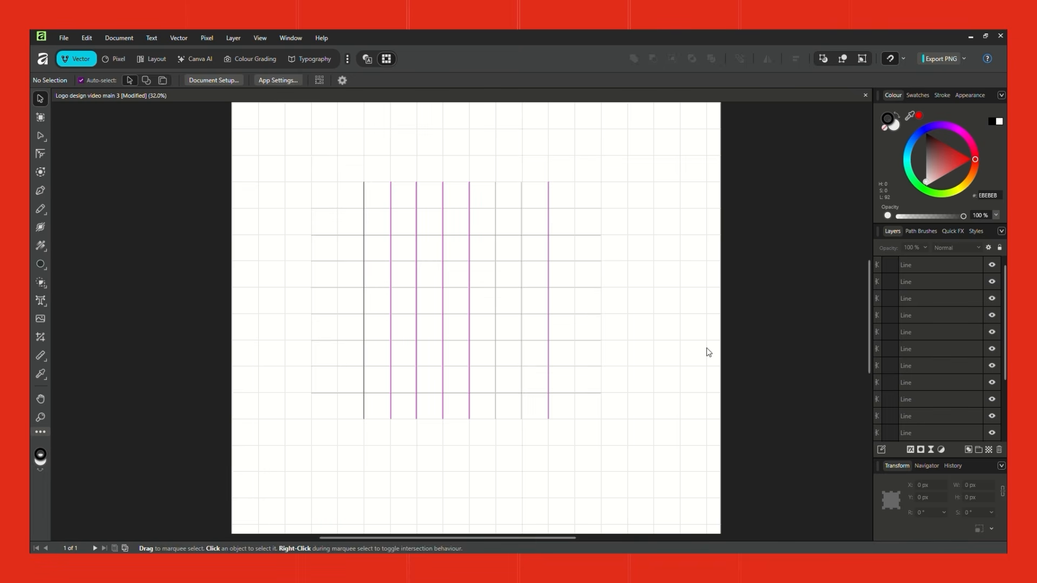
{"action": "left_click", "coordinate": [260, 37]}
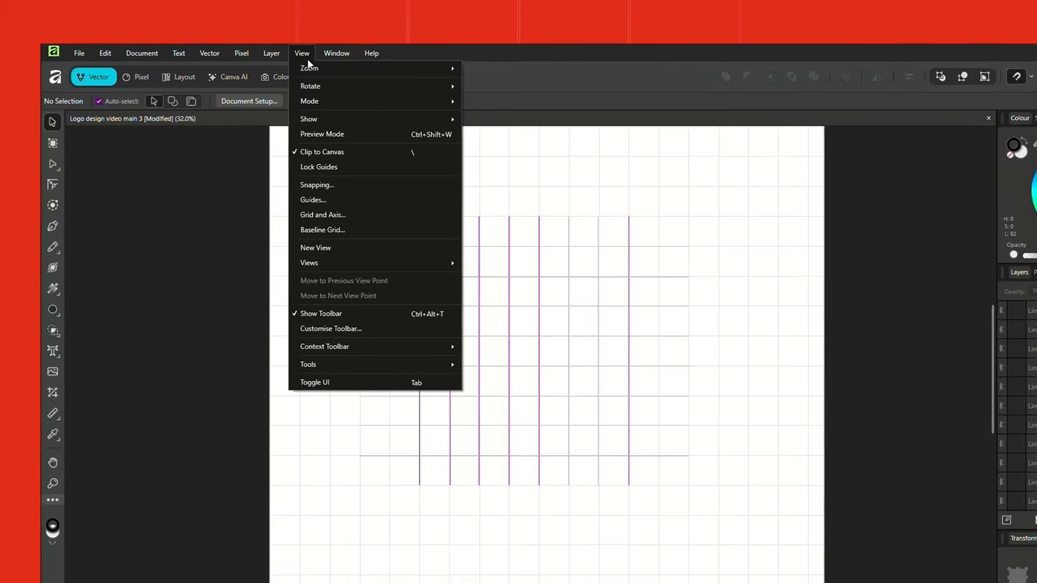
{"action": "left_click", "coordinate": [392, 253]}
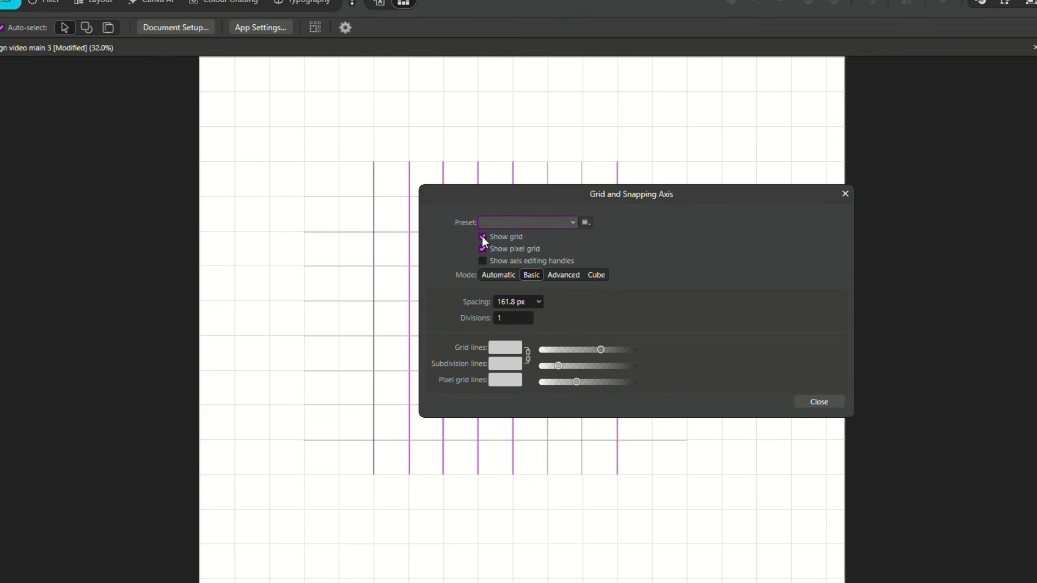
{"action": "left_click", "coordinate": [483, 237]}
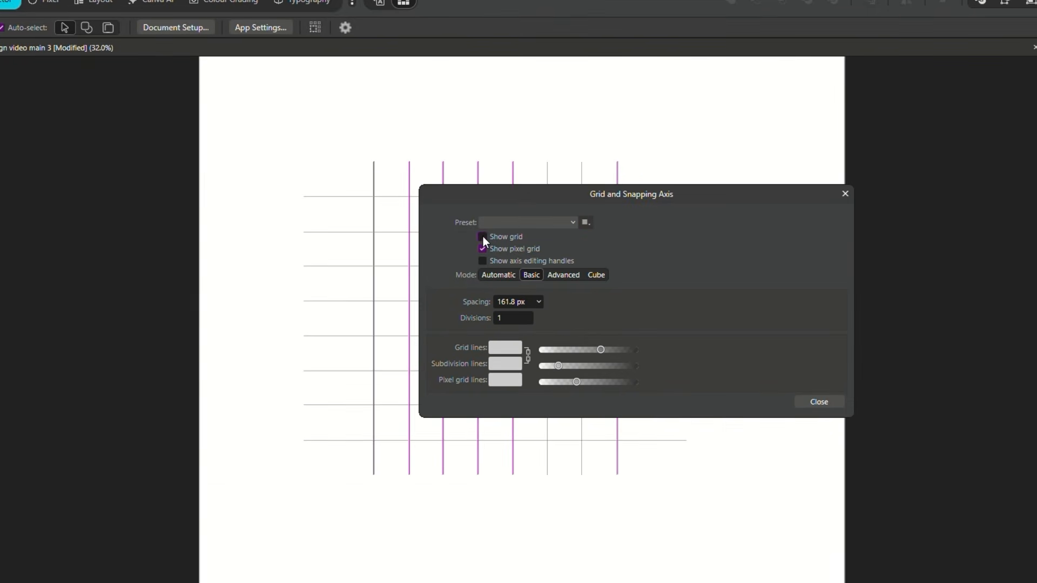
{"action": "left_click", "coordinate": [815, 401]}
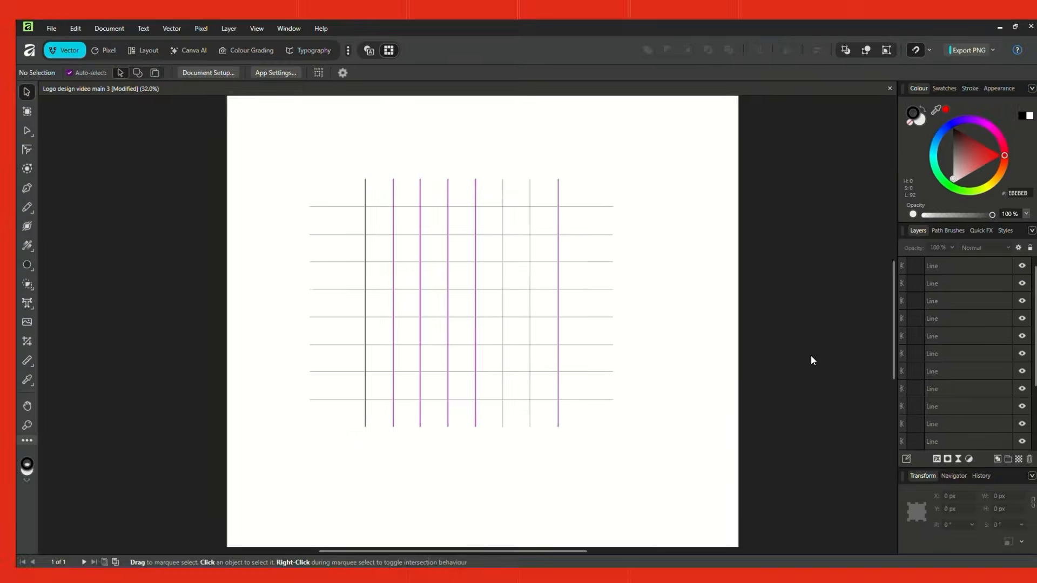
Step: Draw a circle about 285 px wide with the Ellipse tool and centre it on the middle cell of the line grid
{"action": "left_click", "coordinate": [41, 263]}
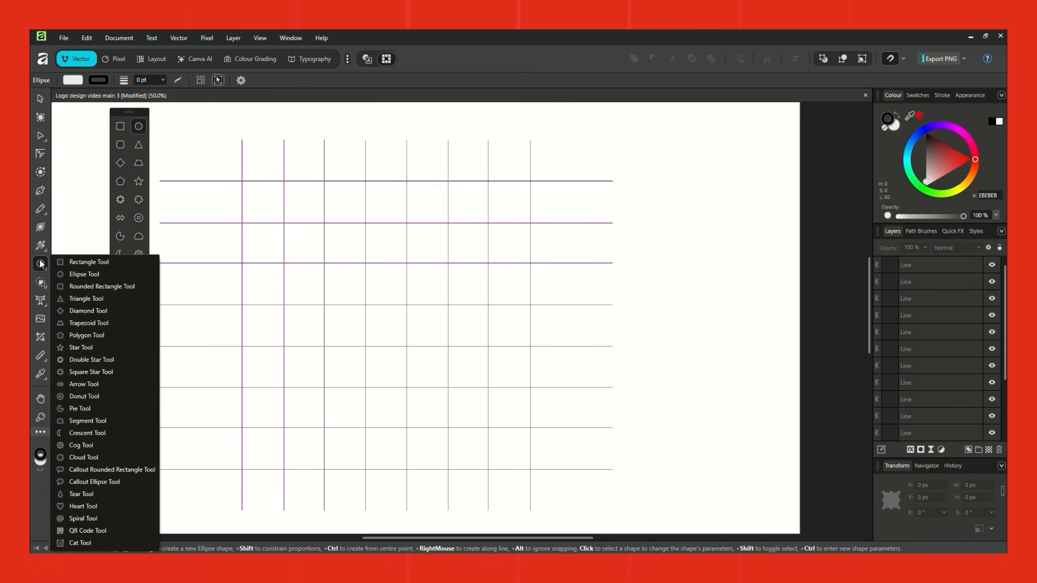
{"action": "left_click", "coordinate": [101, 275]}
{"action": "left_click_drag", "start_coordinate": [387, 319], "coordinate": [462, 388]}
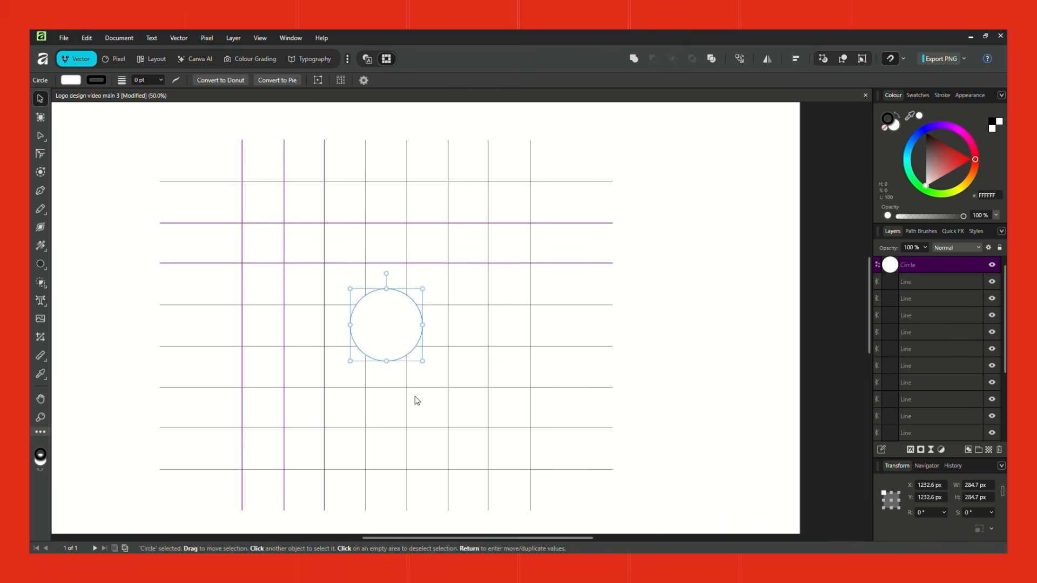
{"action": "left_click_drag", "start_coordinate": [394, 339], "coordinate": [396, 343]}
Step: Give the circle no fill and a 0.4 pt black outline, and shrink it to about 163 px to fit the central cell
{"action": "left_click", "coordinate": [897, 116]}
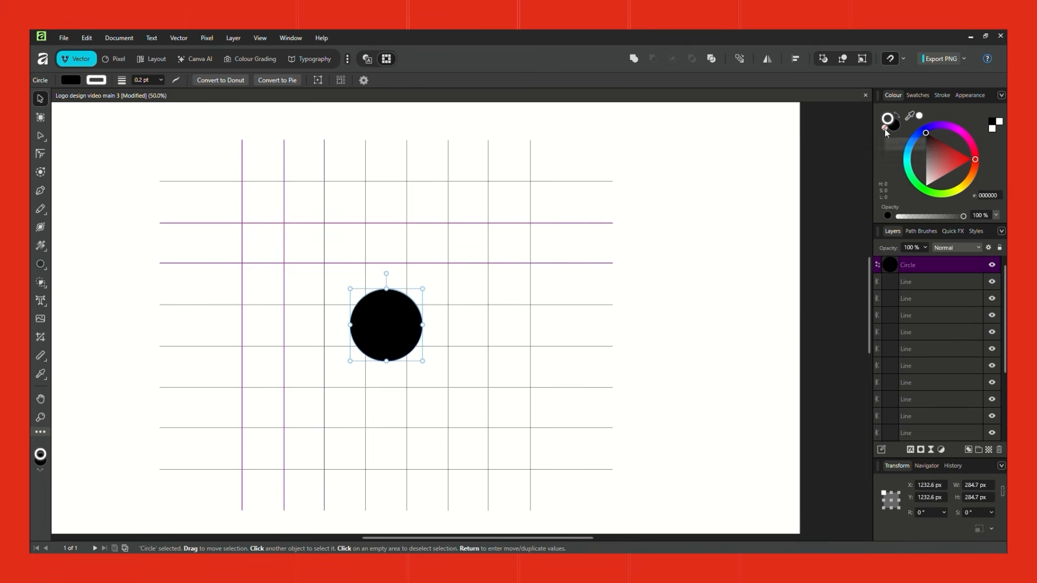
{"action": "left_click", "coordinate": [884, 128]}
{"action": "double_click", "coordinate": [888, 120]}
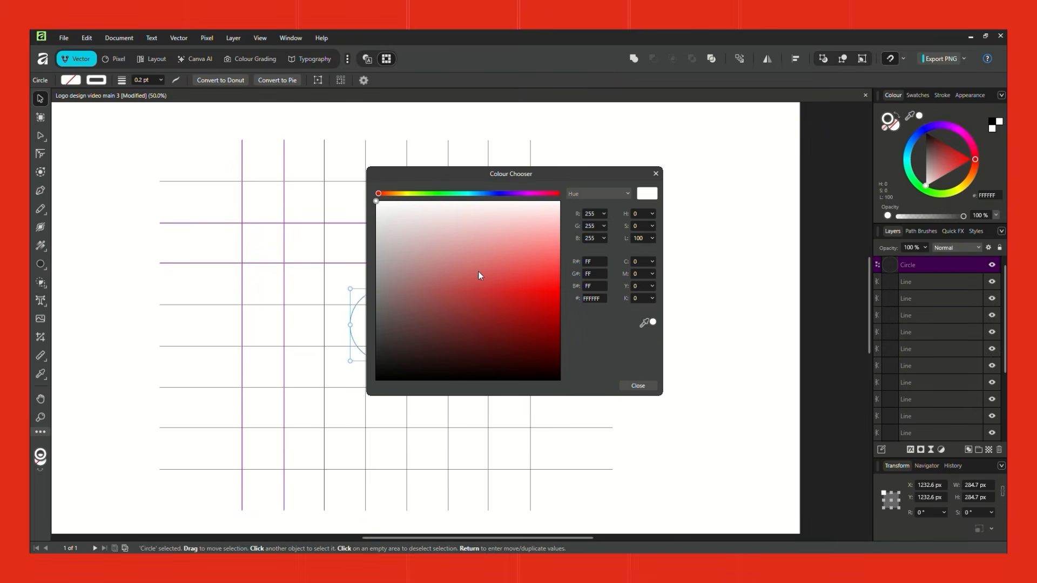
{"action": "left_click_drag", "start_coordinate": [479, 276], "coordinate": [377, 393]}
{"action": "left_click", "coordinate": [655, 173]}
{"action": "mouse_move", "coordinate": [423, 288]}
{"action": "left_mouse_down"}
{"action": "mouse_move", "coordinate": [381, 311]}
{"action": "mouse_move", "coordinate": [404, 319]}
{"action": "left_mouse_up"}
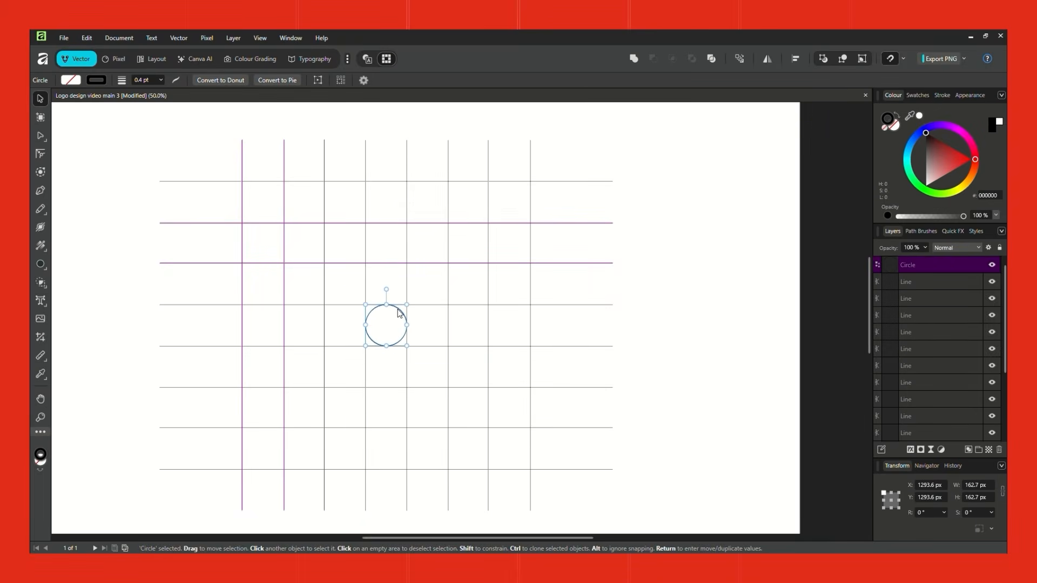
Step: Duplicate the central circle, enlarge the copy to about 491 px to span three cells, and centre it on the original
{"action": "key", "text": "ctrl+j"}
{"action": "left_click_drag", "start_coordinate": [406, 304], "coordinate": [449, 262]}
{"action": "left_click_drag", "start_coordinate": [433, 285], "coordinate": [437, 287]}
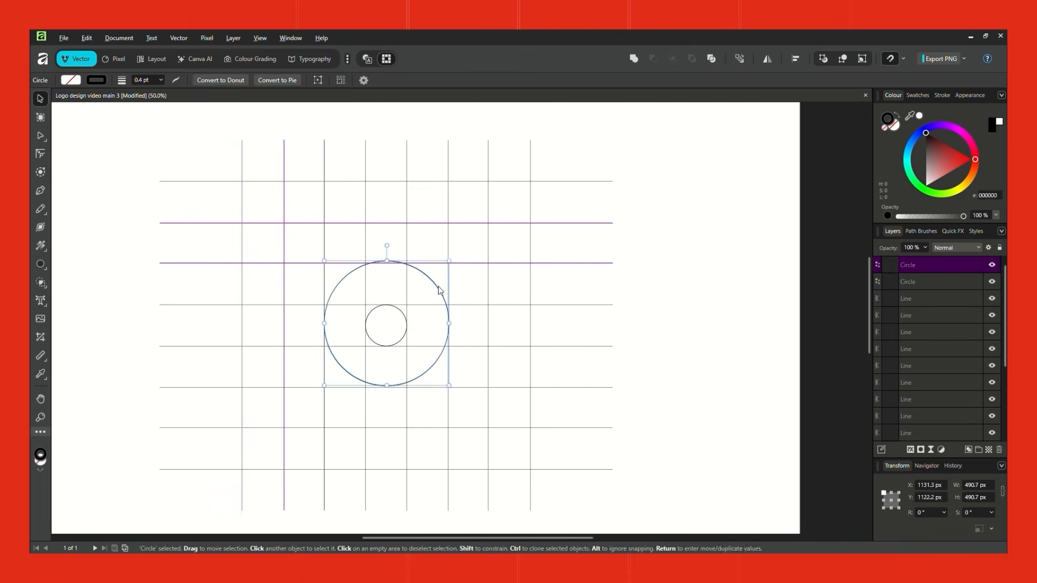
{"action": "left_click", "coordinate": [431, 286]}
{"action": "left_click", "coordinate": [433, 283]}
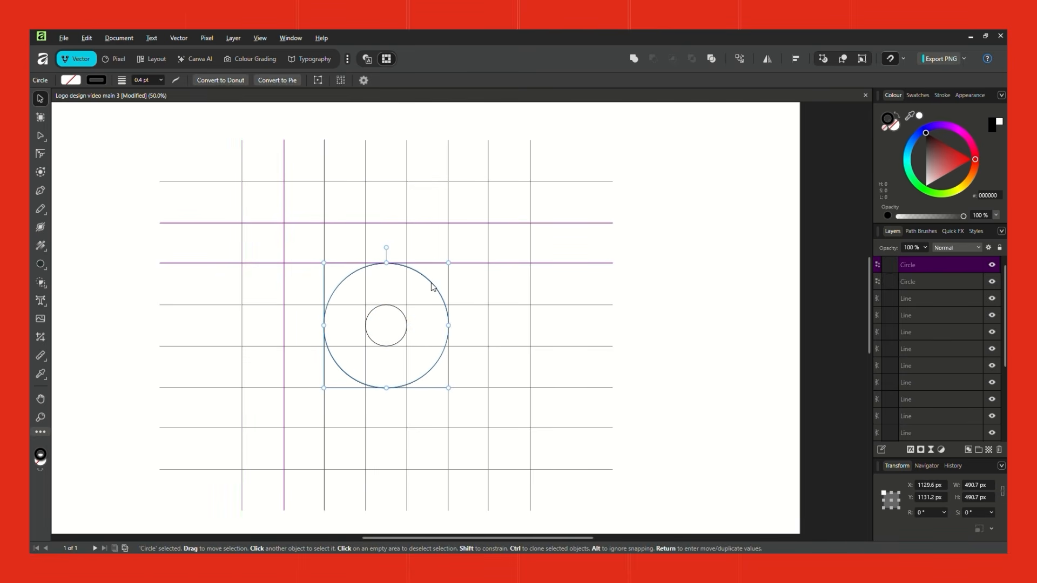
Step: Duplicate the three-cell circle and enlarge the copy to span five cells, concentric with the others
{"action": "key", "text": "ctrl+j"}
{"action": "left_click_drag", "start_coordinate": [448, 263], "coordinate": [509, 202]}
{"action": "left_click_drag", "start_coordinate": [502, 256], "coordinate": [471, 286]}
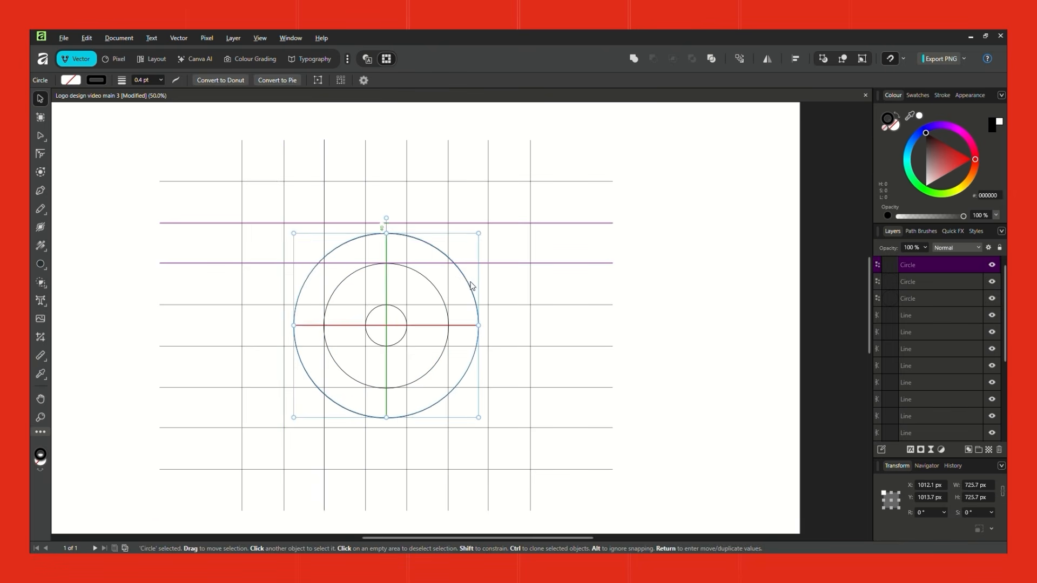
{"action": "left_click_drag", "start_coordinate": [479, 232], "coordinate": [497, 213]}
{"action": "left_click_drag", "start_coordinate": [486, 275], "coordinate": [476, 286]}
{"action": "left_click", "coordinate": [464, 267]}
{"action": "left_click", "coordinate": [461, 255]}
Step: Duplicate the five-cell circle and enlarge the copy to about 1132 px to span seven cells, concentric with the others
{"action": "key", "text": "ctrl+j"}
{"action": "left_click_drag", "start_coordinate": [505, 242], "coordinate": [508, 263]}
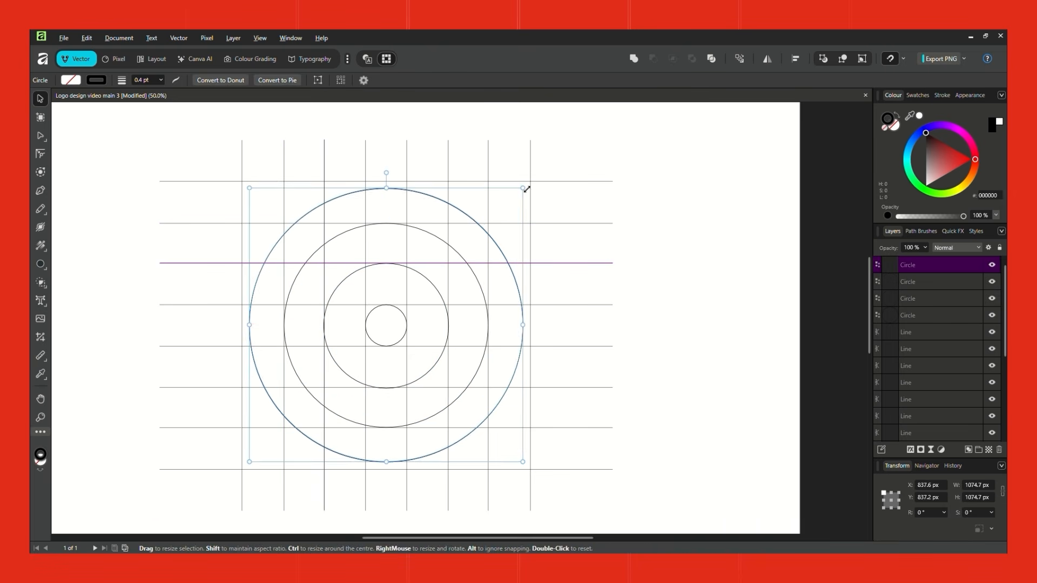
{"action": "left_click_drag", "start_coordinate": [524, 188], "coordinate": [532, 181]}
{"action": "left_click_drag", "start_coordinate": [507, 242], "coordinate": [503, 247]}
{"action": "left_click_drag", "start_coordinate": [527, 184], "coordinate": [530, 181]}
{"action": "left_click_drag", "start_coordinate": [509, 246], "coordinate": [509, 248]}
{"action": "left_click_drag", "start_coordinate": [529, 182], "coordinate": [533, 179]}
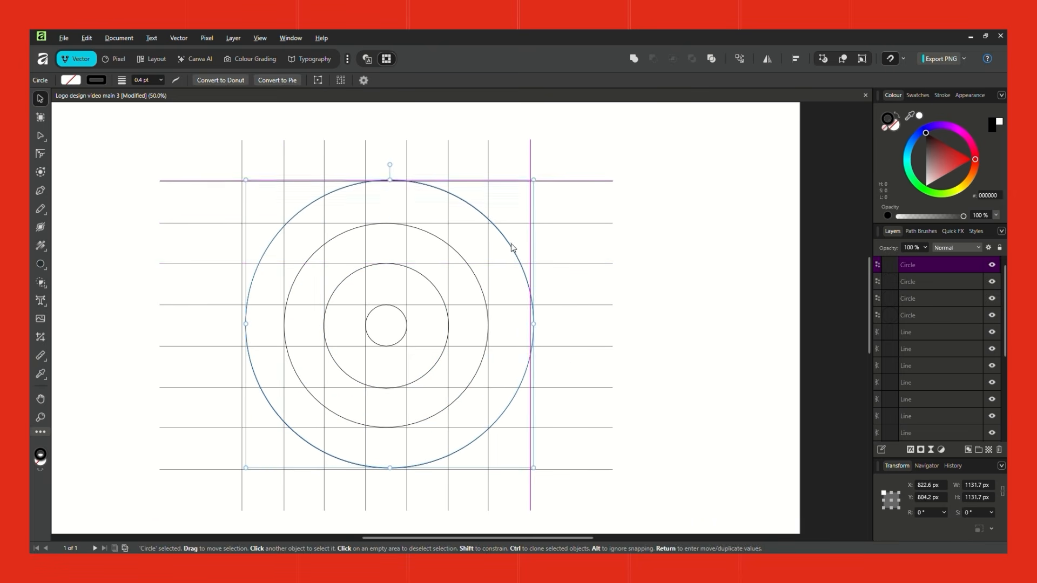
{"action": "left_click_drag", "start_coordinate": [511, 243], "coordinate": [508, 245]}
Step: Select all the lines and circles and activate the Shape Builder tool
{"action": "left_click", "coordinate": [576, 333]}
{"action": "scroll", "coordinate": [576, 333], "scroll_direction": "up", "scroll_amount": 3}
{"action": "scroll", "coordinate": [605, 307], "scroll_direction": "down", "scroll_amount": 3}
{"action": "key", "text": "ctrl+a"}
{"action": "left_click", "coordinate": [659, 131]}
{"action": "key", "text": "ctrl+a"}
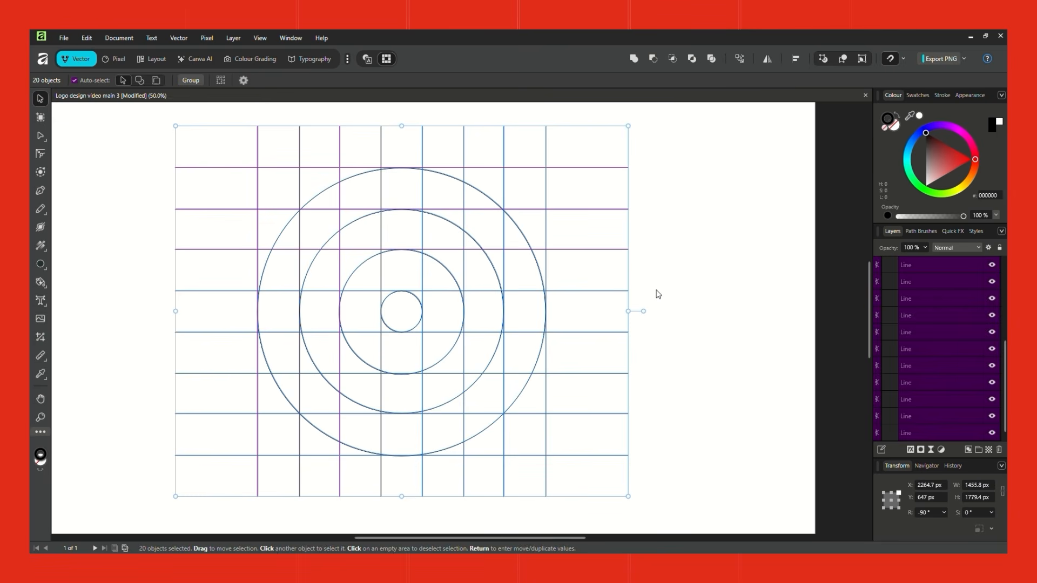
{"action": "key", "text": "x"}
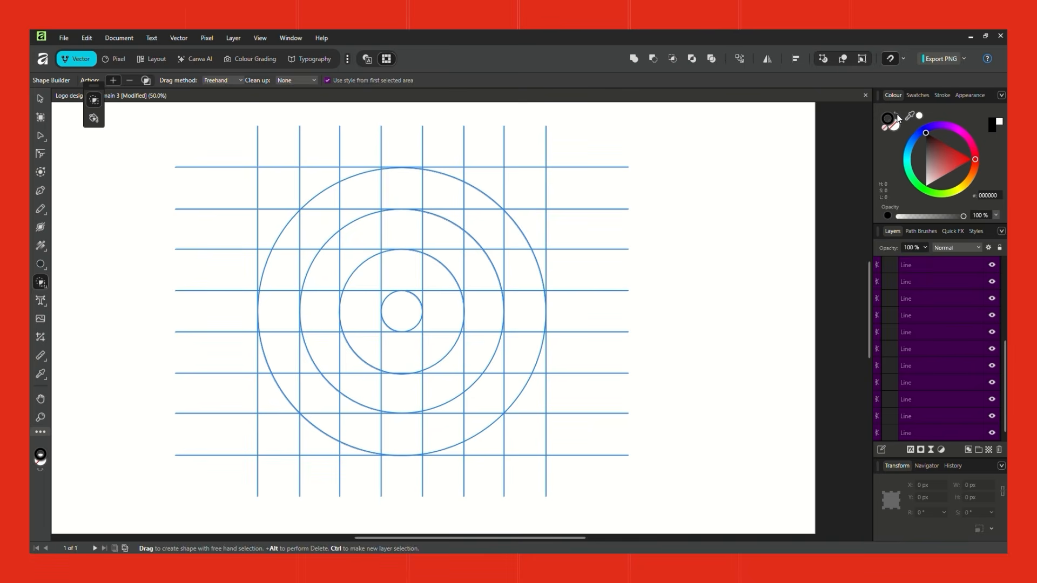
{"action": "left_click", "coordinate": [898, 118]}
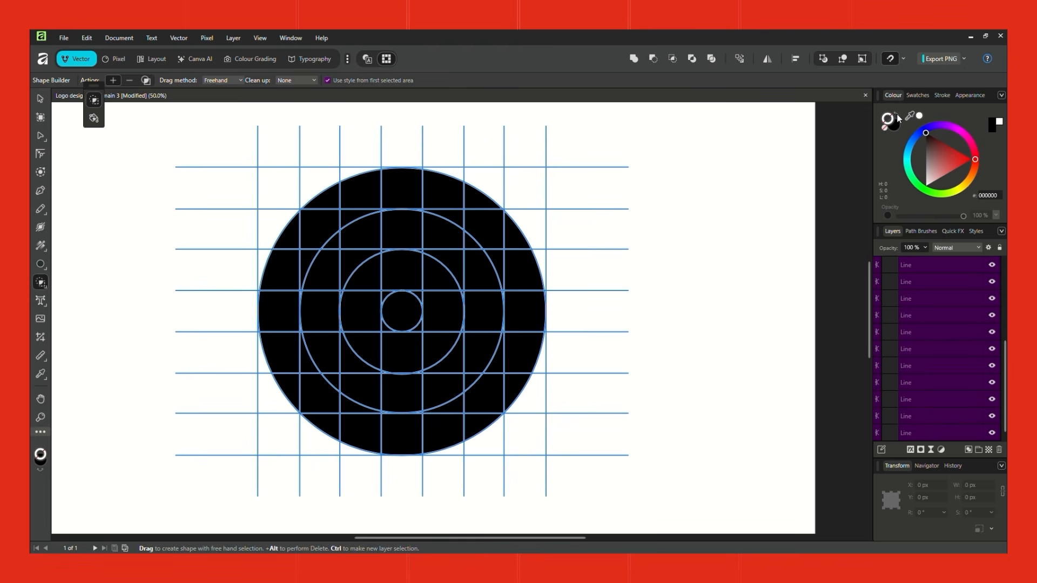
{"action": "key", "text": "ctrl+z"}
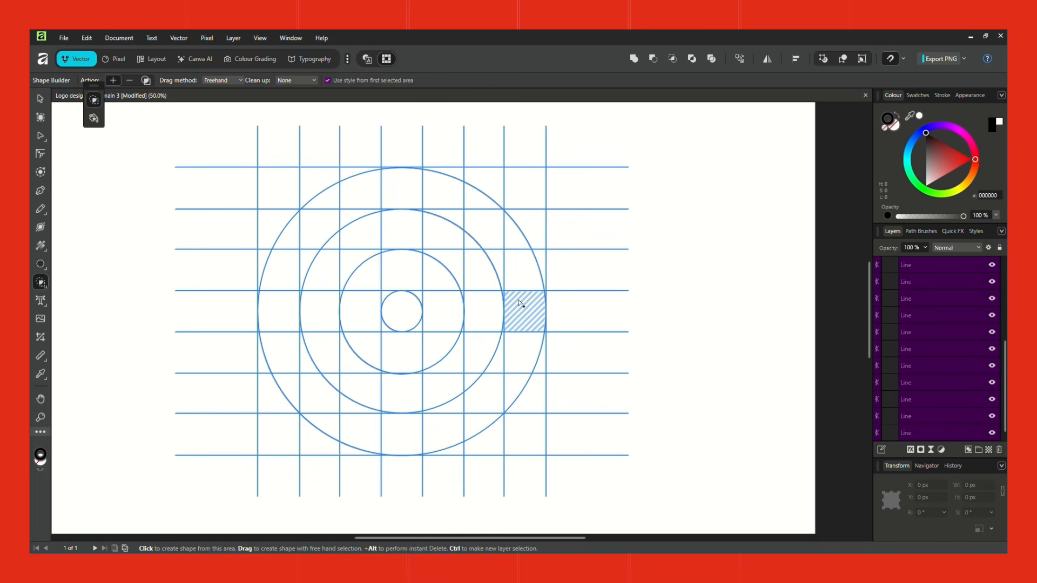
{"action": "mouse_move", "coordinate": [519, 304]}
{"action": "left_mouse_down"}
{"action": "mouse_move", "coordinate": [451, 212]}
{"action": "mouse_move", "coordinate": [378, 186]}
{"action": "mouse_move", "coordinate": [334, 210]}
{"action": "mouse_move", "coordinate": [290, 268]}
{"action": "mouse_move", "coordinate": [291, 375]}
{"action": "mouse_move", "coordinate": [322, 394]}
{"action": "left_mouse_up"}
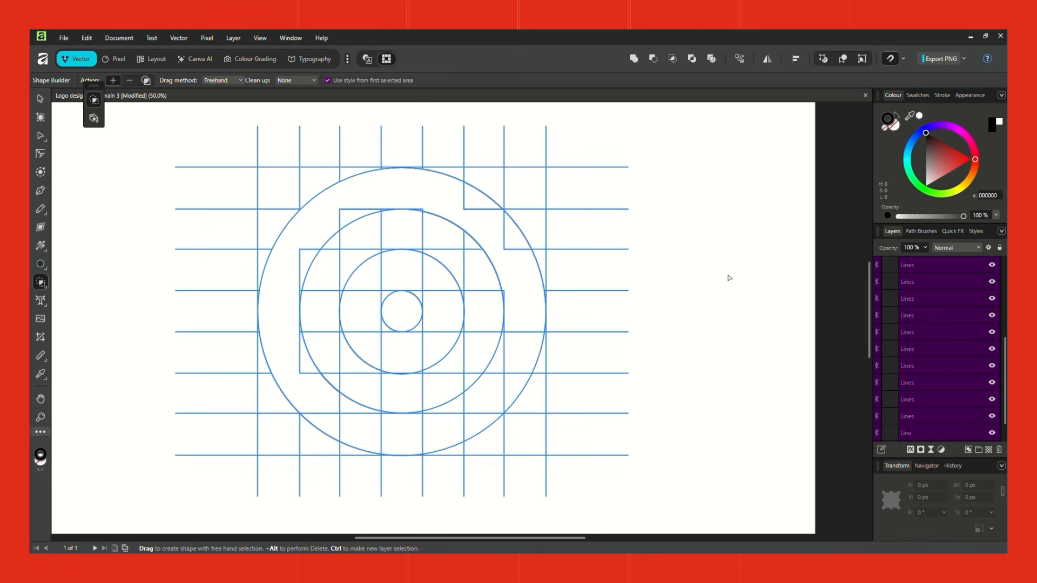
{"action": "key", "text": "ctrl+z"}
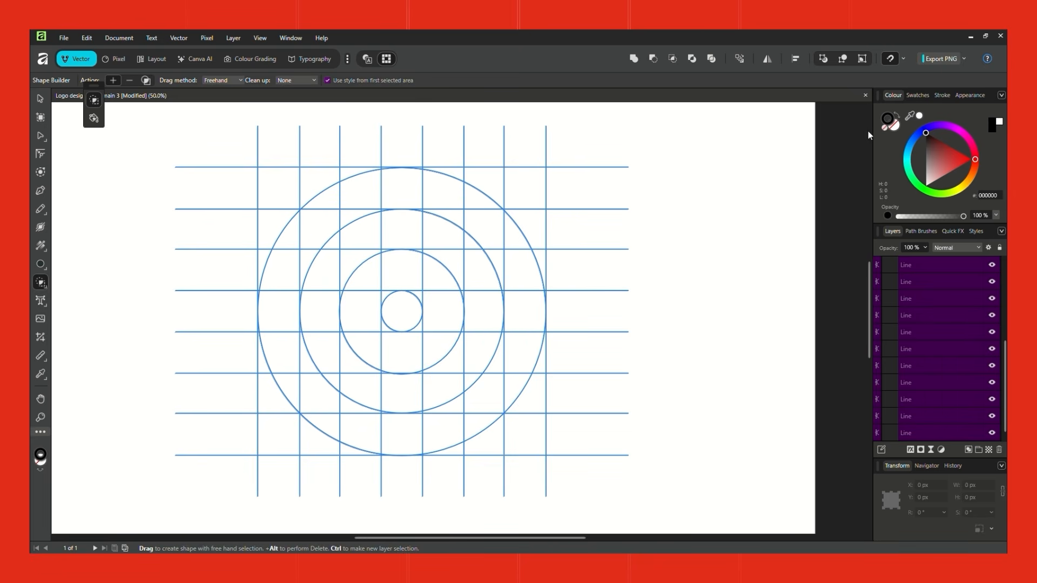
Step: Swap the stroke and fill colours of the selected geometry, try merging outer-ring cells with Shape Builder, and undo both
{"action": "left_click", "coordinate": [898, 118]}
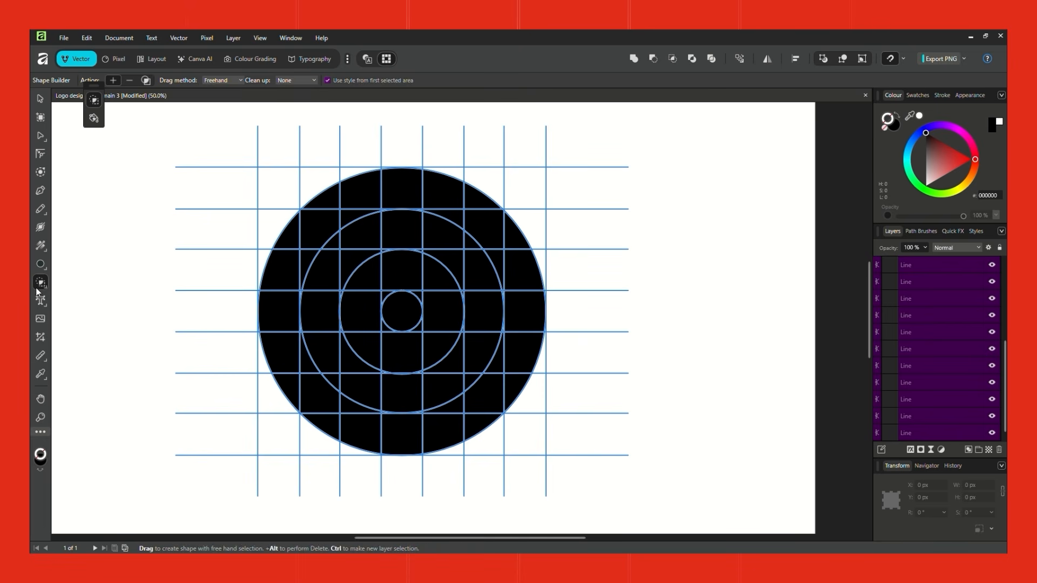
{"action": "left_click_drag", "start_coordinate": [527, 305], "coordinate": [509, 289]}
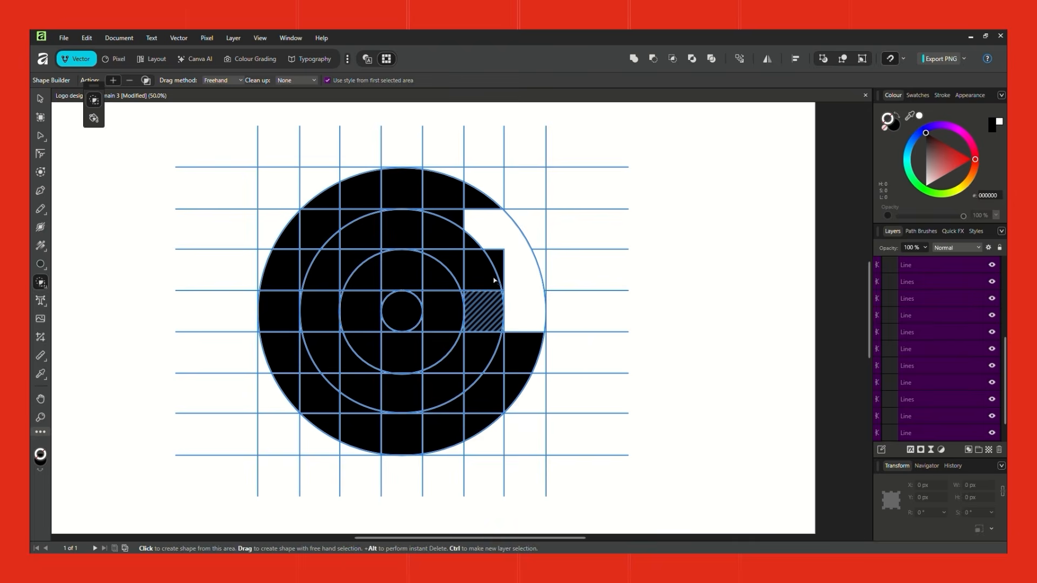
{"action": "key", "text": "ctrl+z"}
{"action": "key", "text": "ctrl+z"}
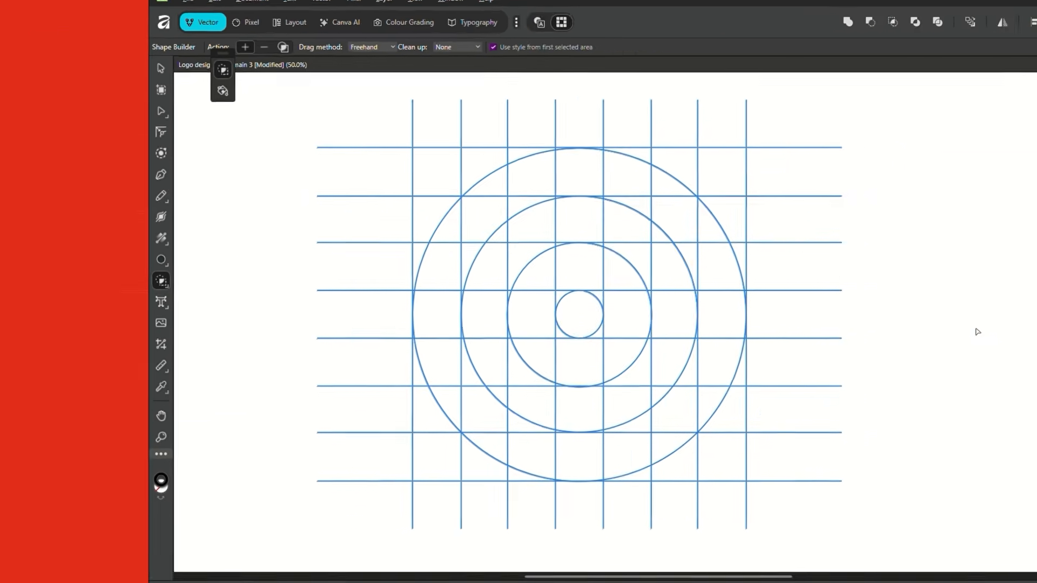
Step: Fill grid cells black with Vector Flood Fill to form the upper arc, the round-ended horizontal bar and the stepped lower arc
{"action": "left_click", "coordinate": [291, 278]}
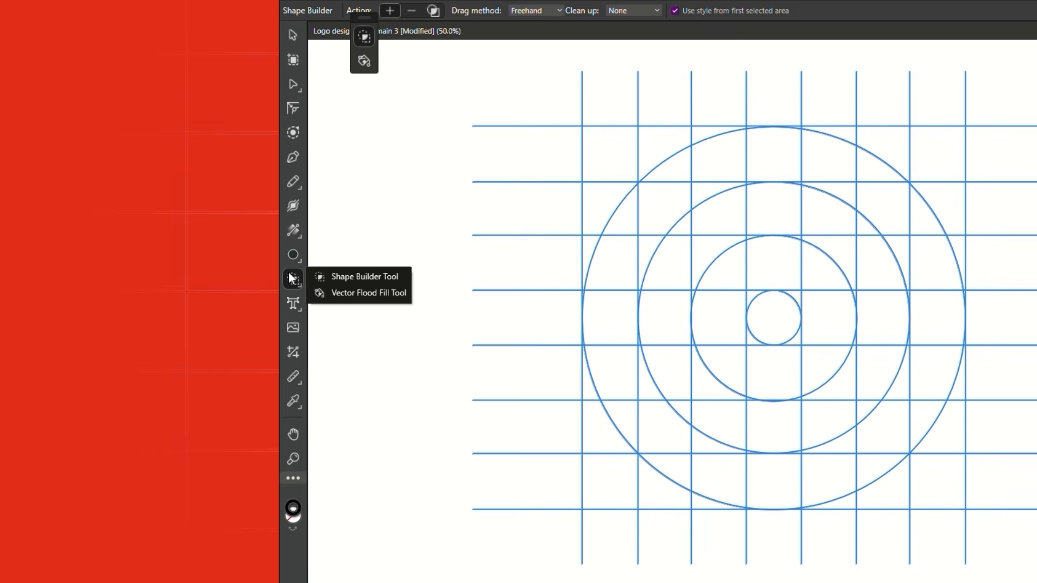
{"action": "left_click", "coordinate": [352, 294]}
{"action": "left_click", "coordinate": [925, 262]}
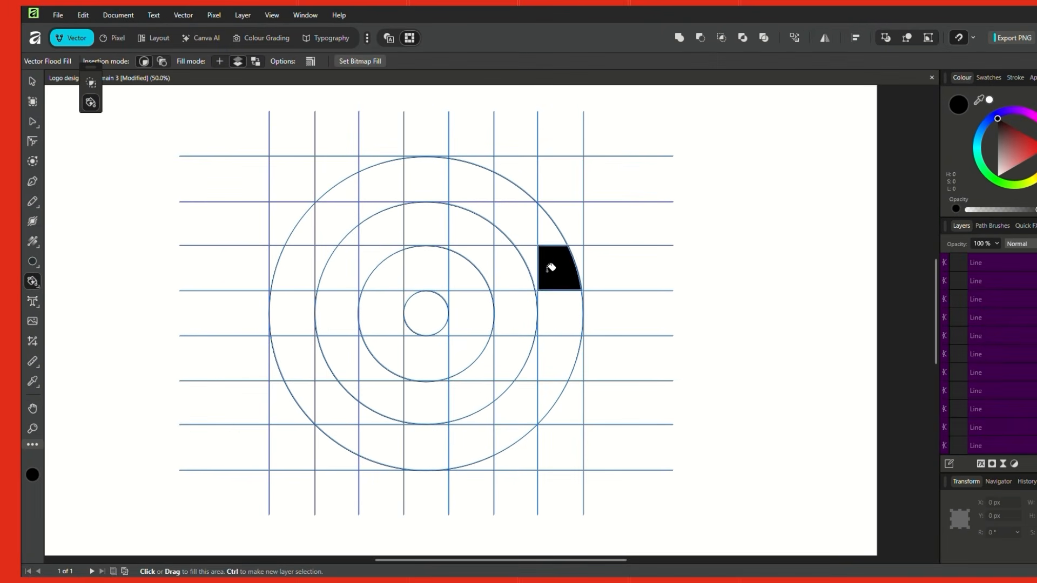
{"action": "mouse_move", "coordinate": [551, 267]}
{"action": "left_mouse_down"}
{"action": "mouse_move", "coordinate": [532, 234]}
{"action": "mouse_move", "coordinate": [553, 235]}
{"action": "mouse_move", "coordinate": [501, 193]}
{"action": "mouse_move", "coordinate": [480, 186]}
{"action": "mouse_move", "coordinate": [496, 205]}
{"action": "mouse_move", "coordinate": [420, 177]}
{"action": "mouse_move", "coordinate": [445, 200]}
{"action": "left_mouse_up"}
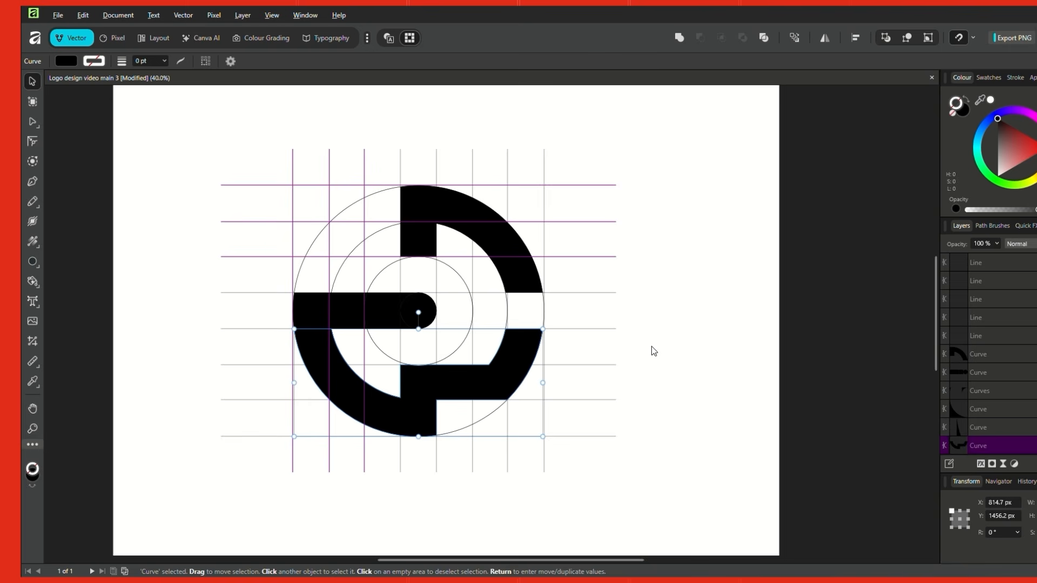
Step: Examine the black pieces of the mark and the guide circles and lines around them by selecting them individually
{"action": "left_click", "coordinate": [651, 346]}
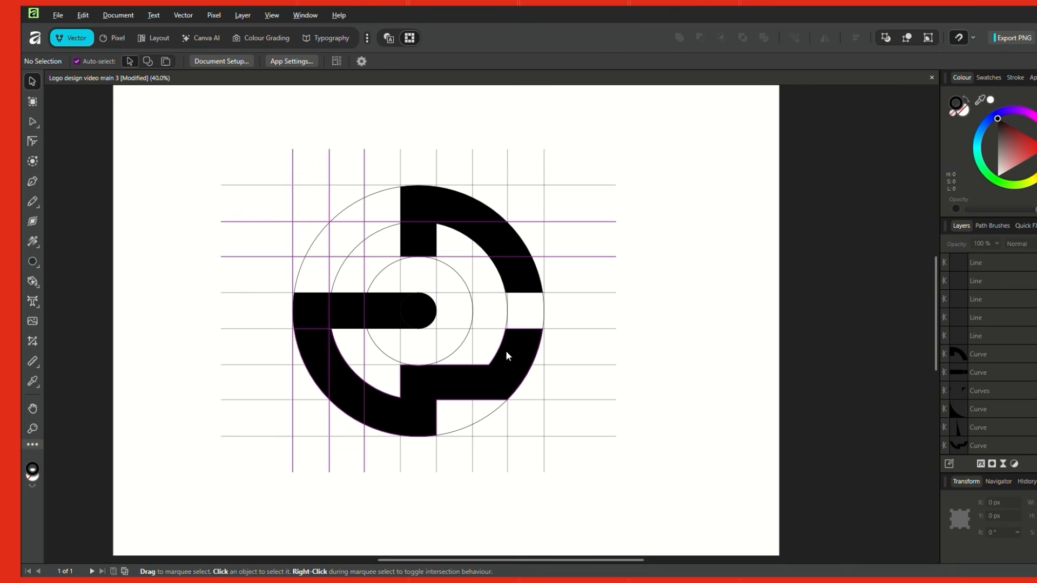
{"action": "left_click", "coordinate": [442, 386]}
{"action": "left_click", "coordinate": [385, 302], "text": "shift"}
{"action": "left_click", "coordinate": [705, 405]}
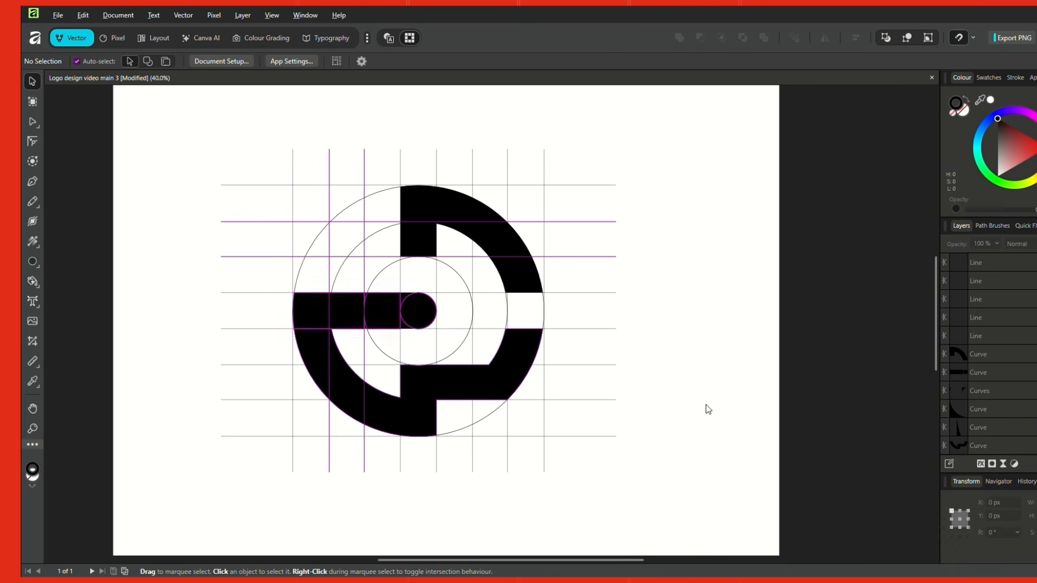
{"action": "left_click_drag", "start_coordinate": [432, 382], "coordinate": [655, 454]}
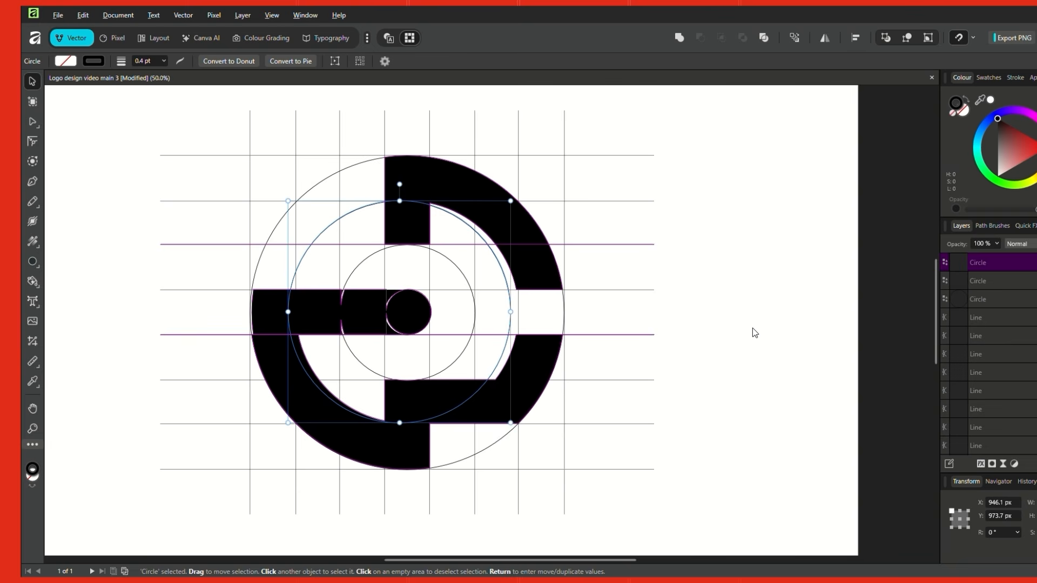
{"action": "left_click", "coordinate": [755, 333]}
{"action": "mouse_move", "coordinate": [409, 314]}
{"action": "left_mouse_down"}
{"action": "mouse_move", "coordinate": [381, 314]}
{"action": "mouse_move", "coordinate": [406, 316]}
{"action": "left_mouse_up"}
{"action": "left_click", "coordinate": [518, 318]}
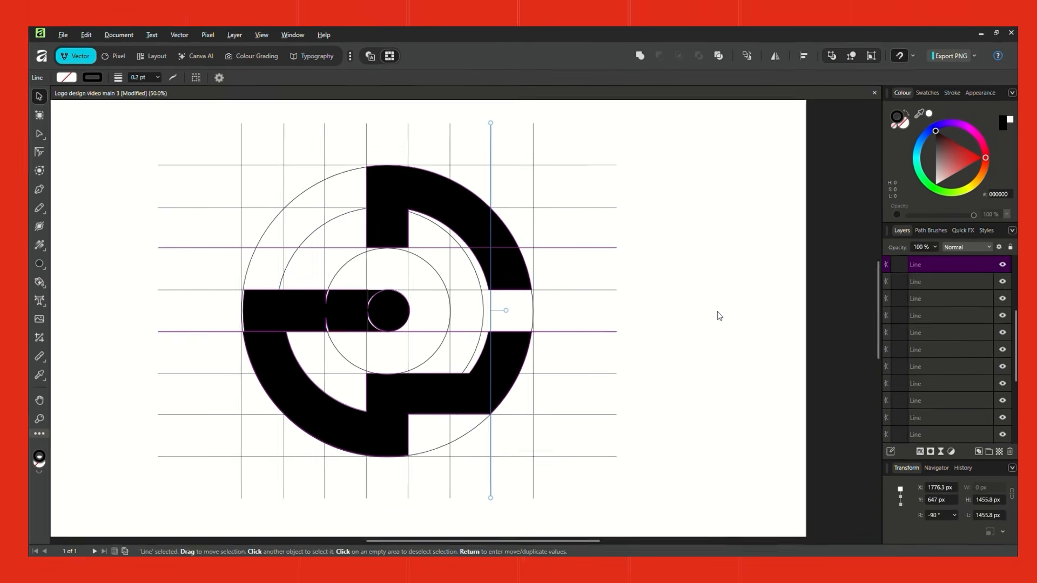
{"action": "left_click", "coordinate": [719, 316]}
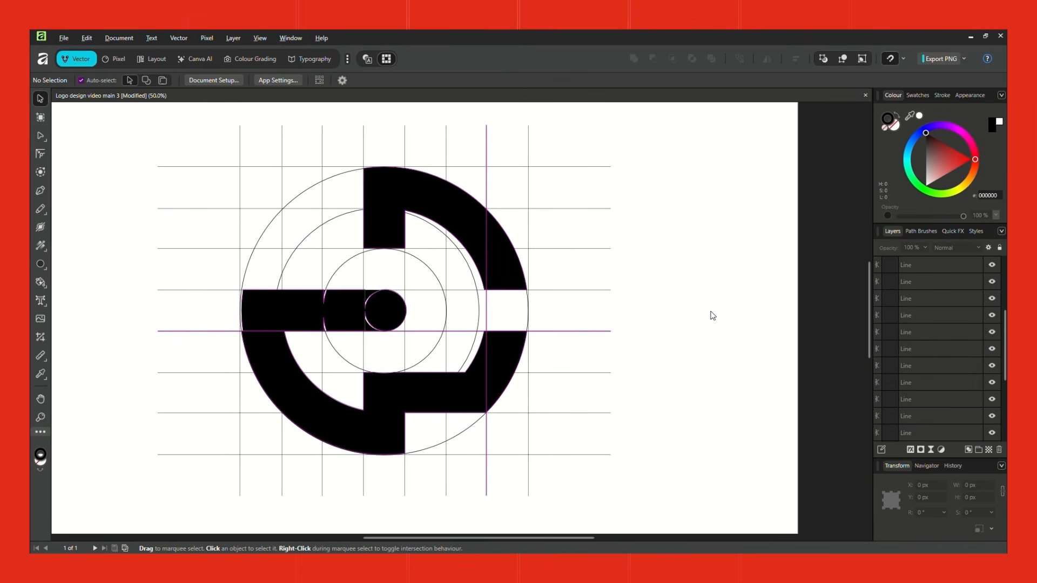